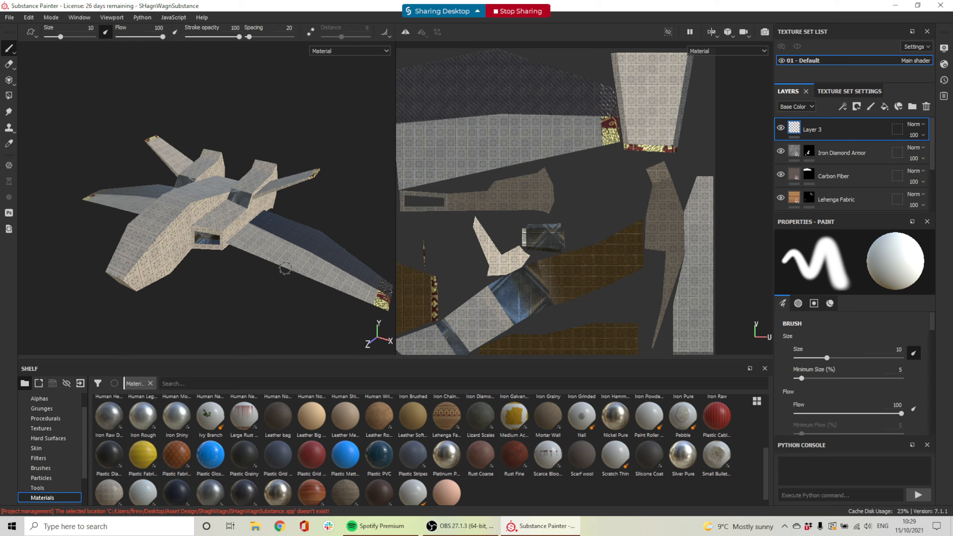
mouse_move(230, 283)
left_mouse_down("alt")
mouse_move(274, 280)
mouse_move(263, 278)
left_mouse_up("alt")
mouse_move(179, 247)
left_mouse_down()
mouse_move(252, 249)
mouse_move(210, 233)
left_mouse_up()
key("ctrl+z")
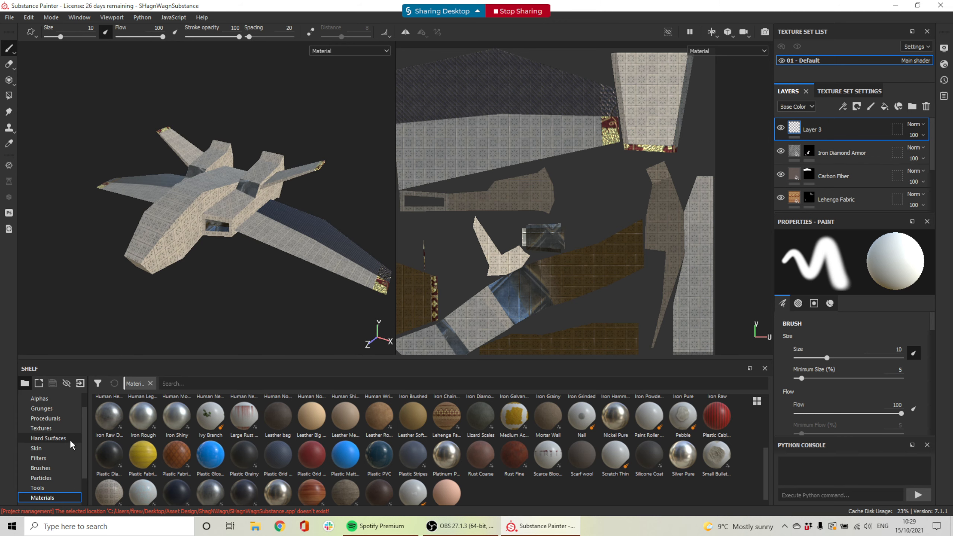
scroll(51, 430, "down", 2)
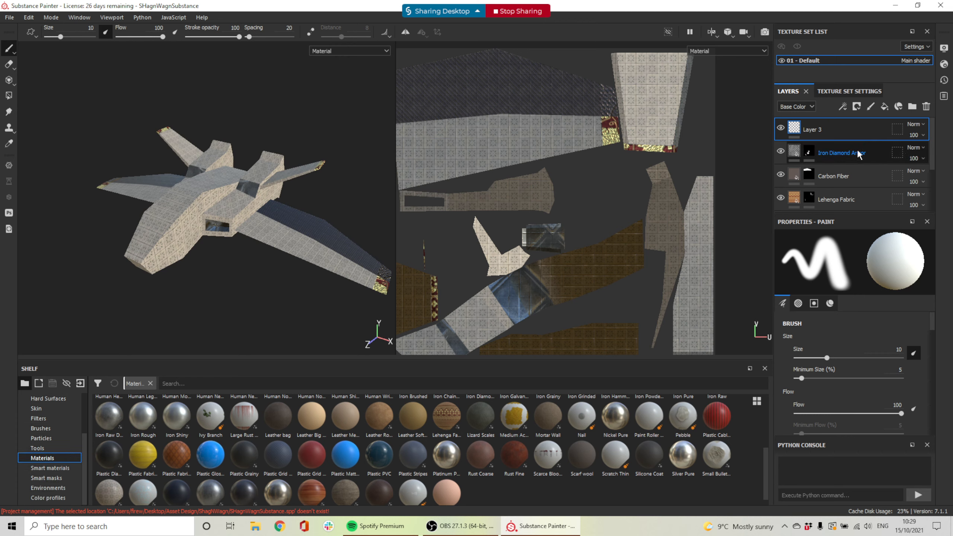
Step: Delete Layer 3 and all the material layers from the layer stack, keeping only Layer 2
left_click(858, 135)
key("Delete")
key("Delete")
key("Delete")
key("Delete")
key("Delete")
key("Delete")
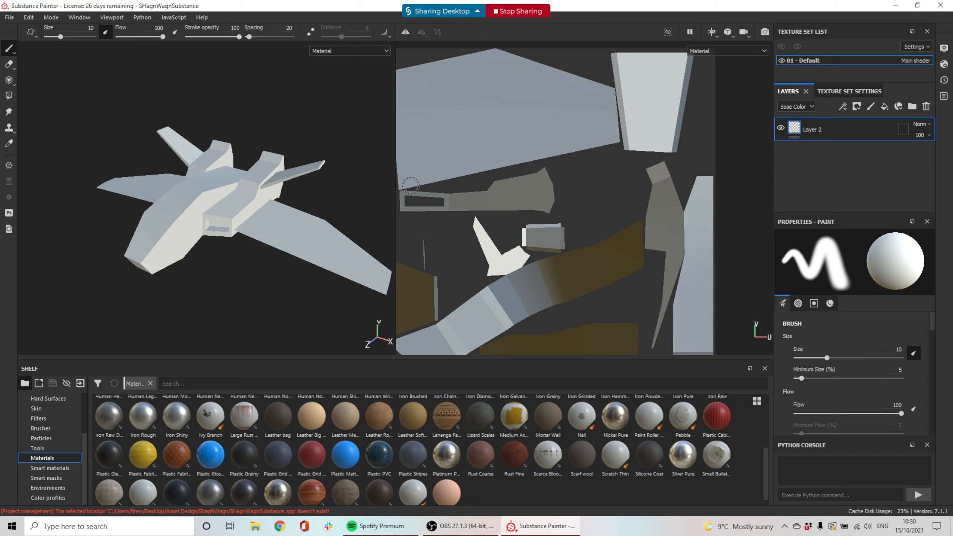
Step: Try Plastic Glossy Pure as a fill layer above Layer 2 and remove it again
left_click(863, 91)
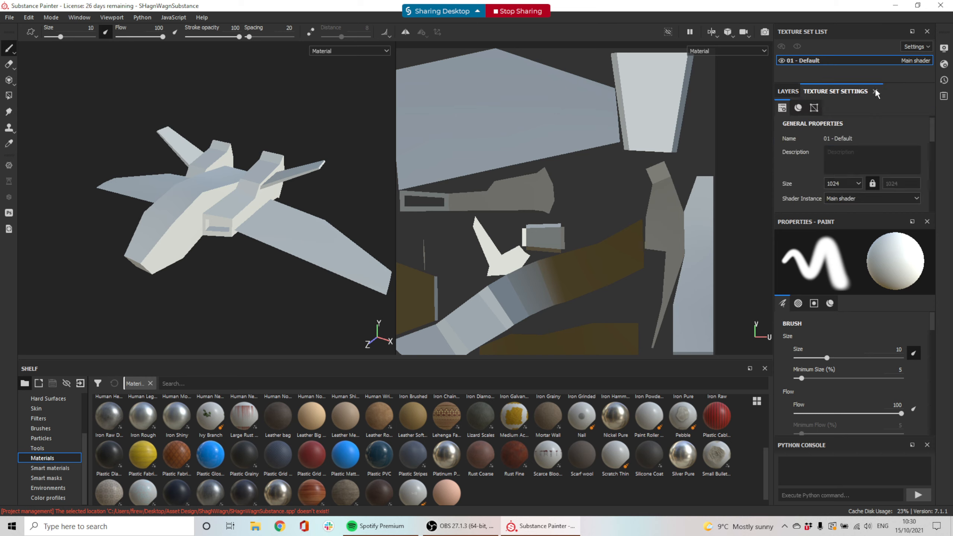
left_click(790, 92)
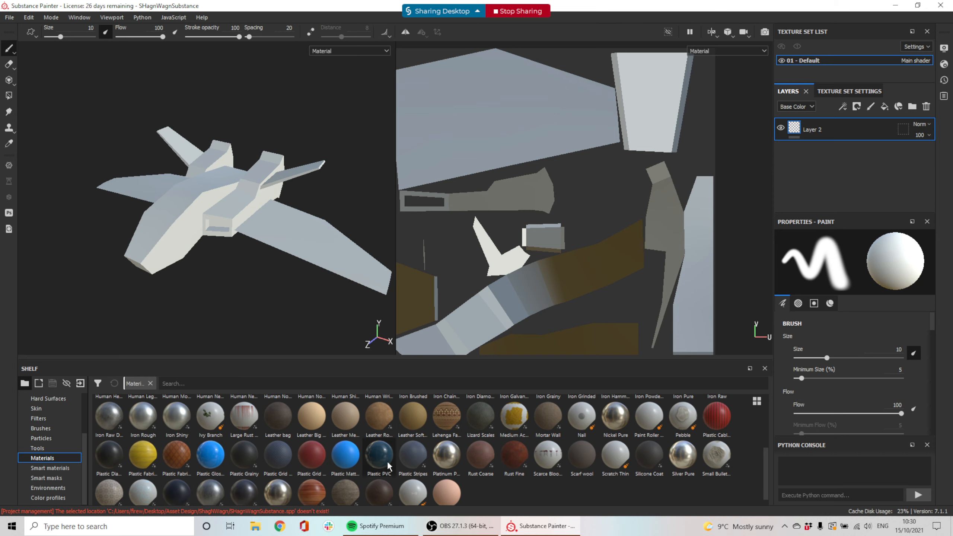
left_click_drag(199, 481, 822, 124)
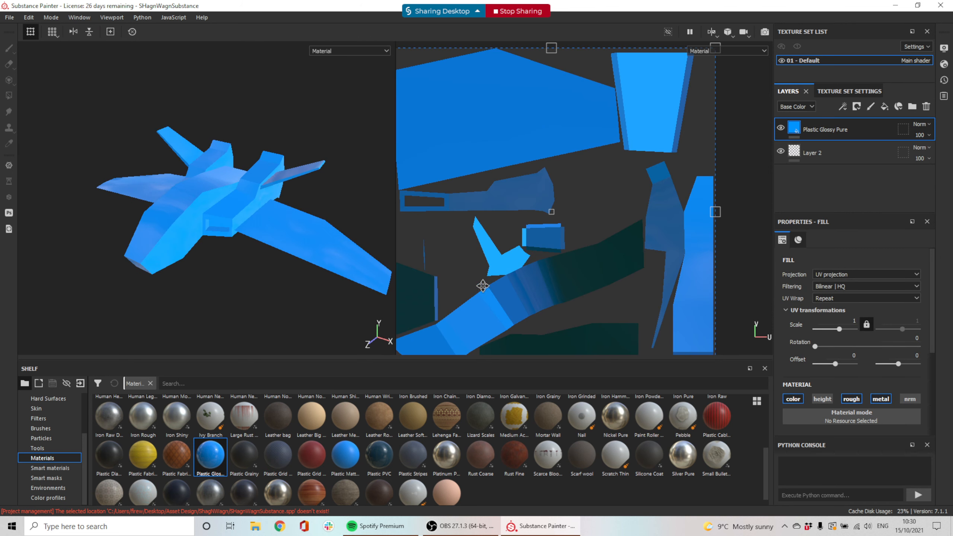
key("Delete")
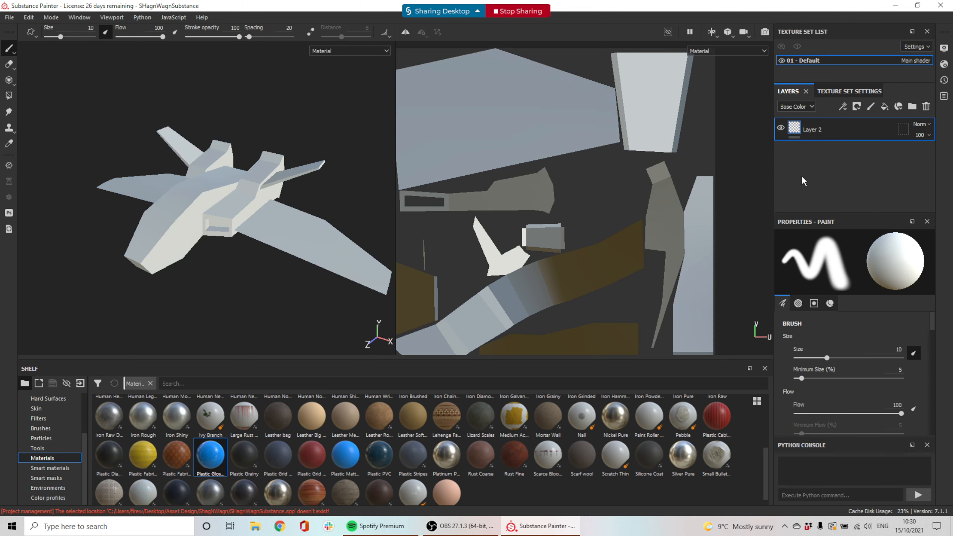
Step: Go through the texture set's channels and bring up its mesh map slots and baking option
left_click(866, 92)
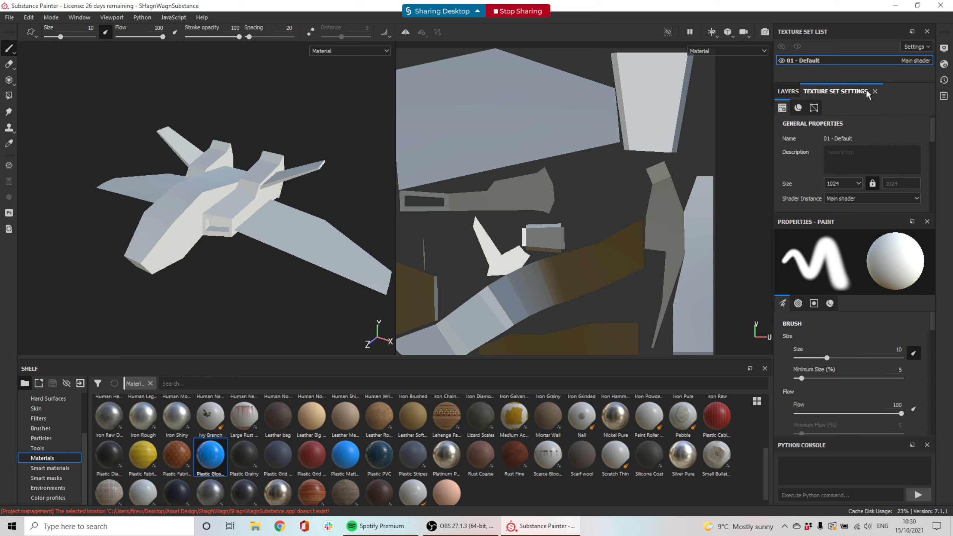
left_click(796, 110)
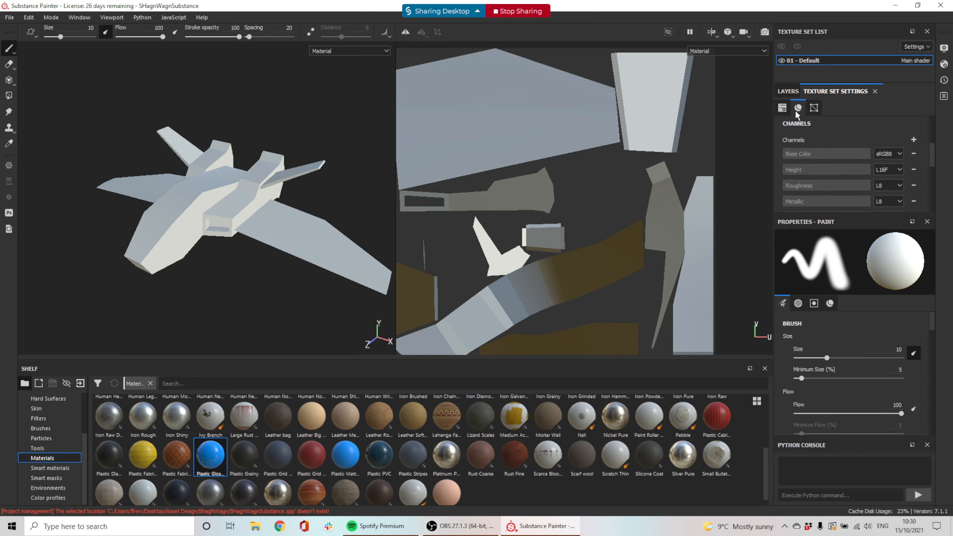
left_click(814, 108)
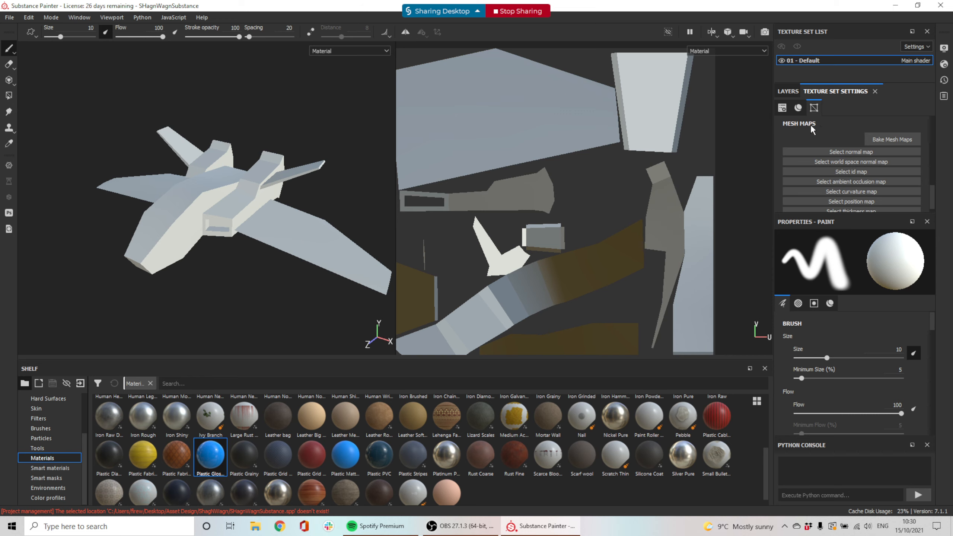
scroll(826, 135, "up", 5)
scroll(841, 144, "down", 6)
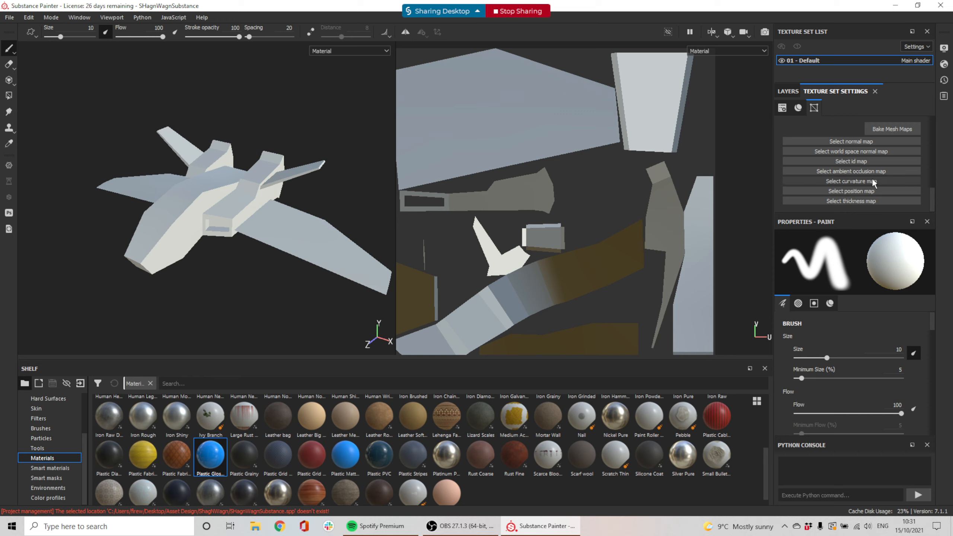
left_click_drag(253, 265, 250, 236, "alt")
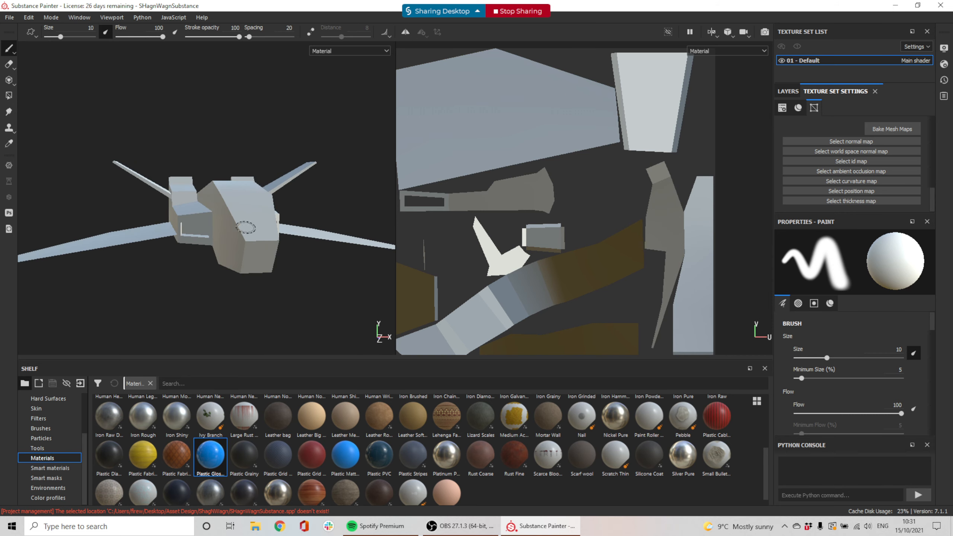
left_click_drag(258, 227, 238, 187, "alt")
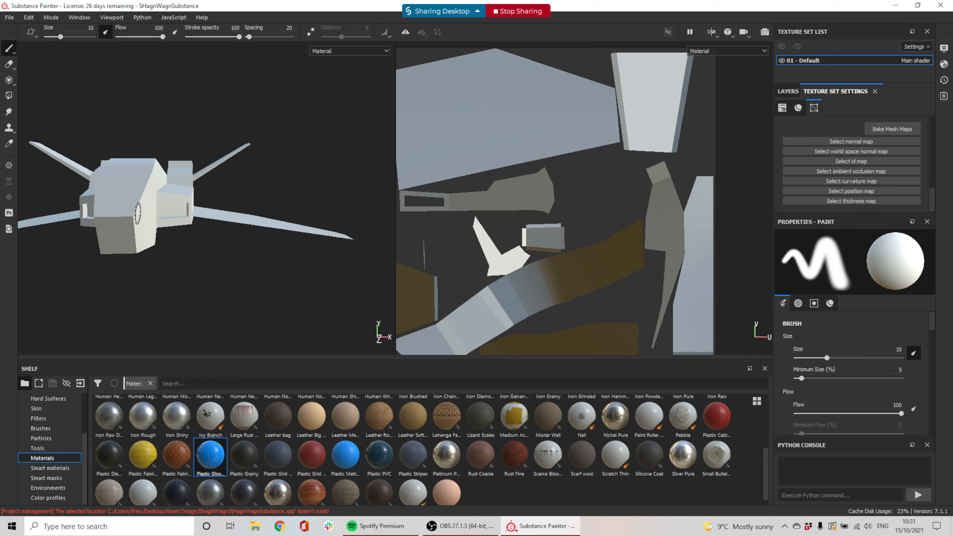
mouse_move(135, 204)
left_mouse_down("alt")
mouse_move(166, 214)
mouse_move(130, 190)
left_mouse_up("alt")
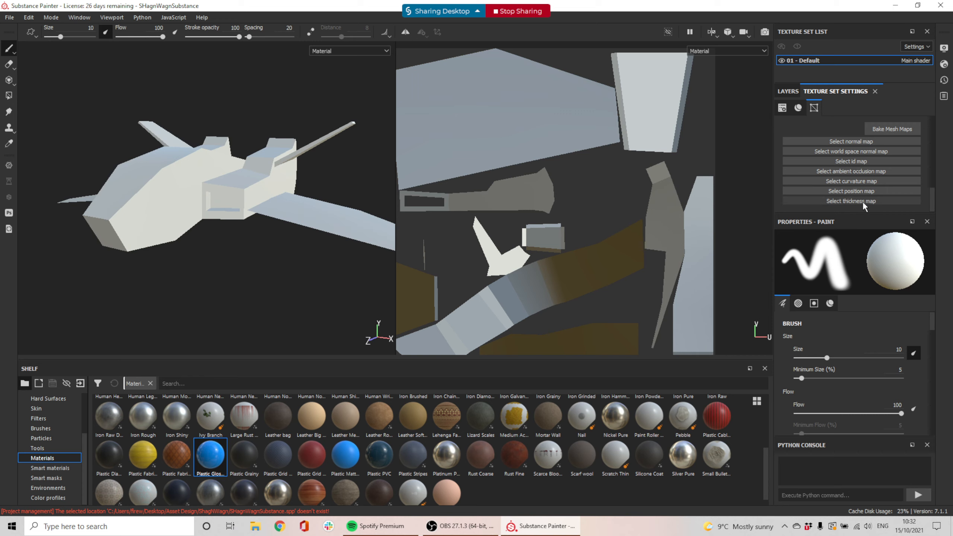
left_click_drag(263, 195, 303, 200, "alt")
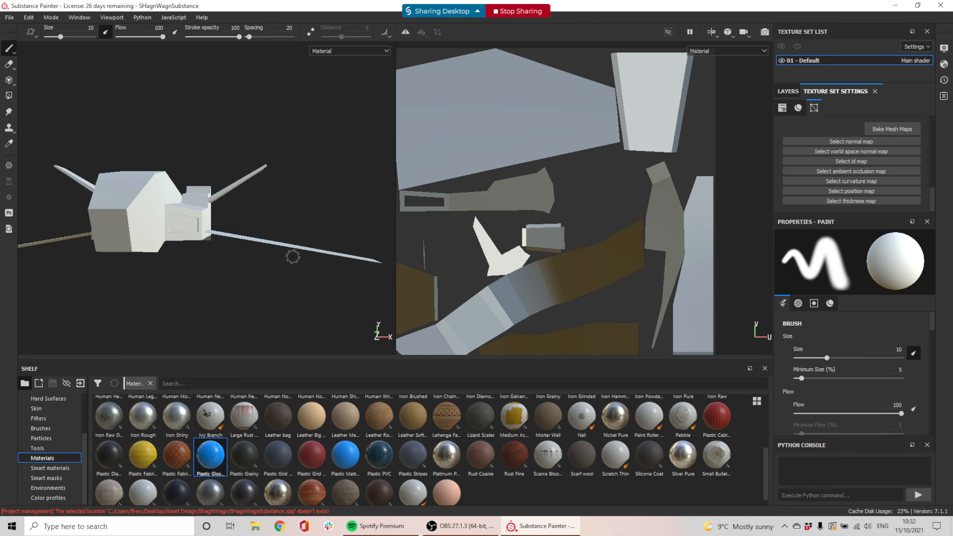
left_click_drag(306, 234, 299, 268, "alt")
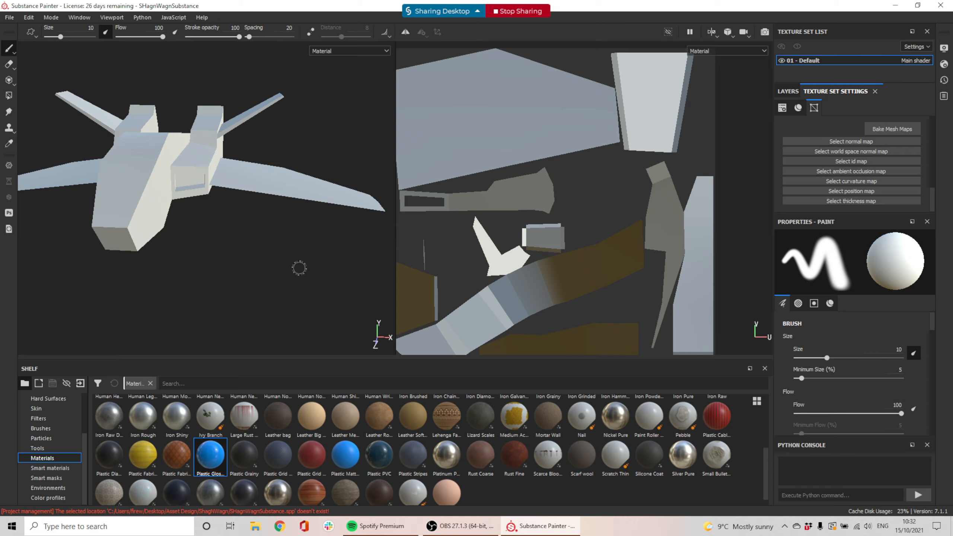
Step: Switch to Chrome, search the web for subsurface scattering and browse the image results
left_click(283, 527)
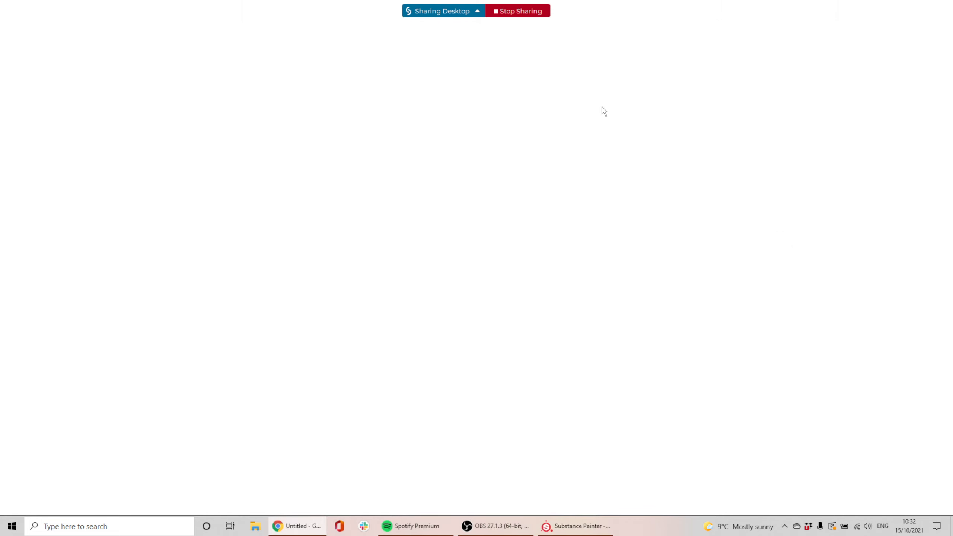
left_click(389, 27)
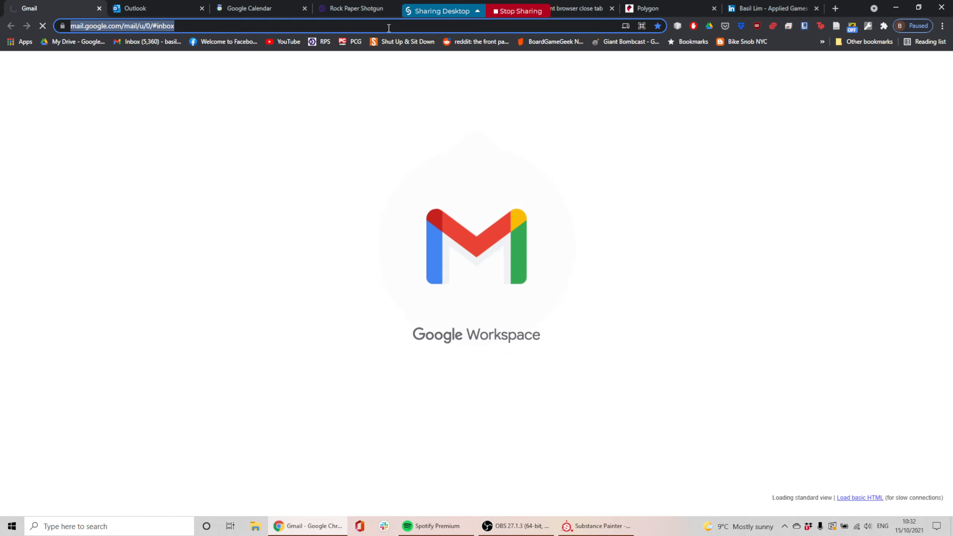
type("subsurf")
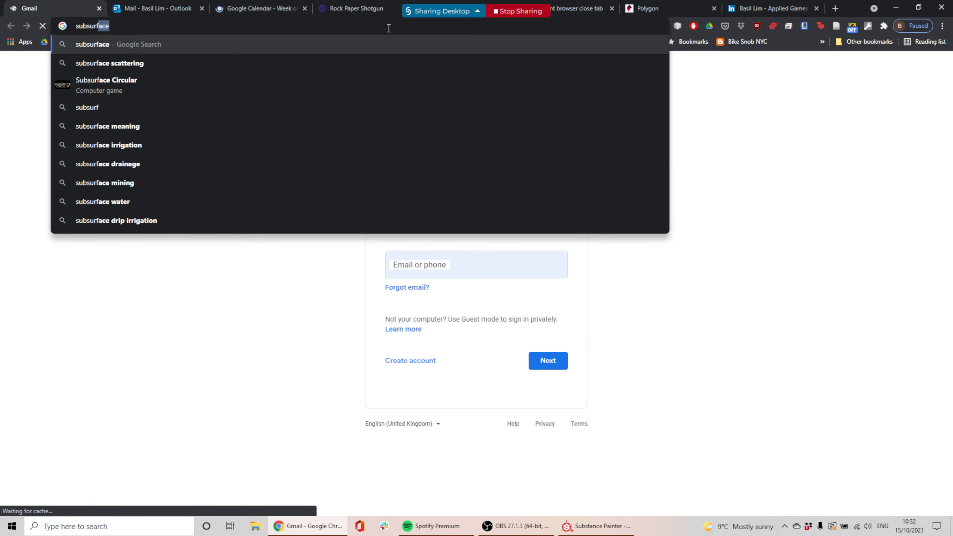
left_click(109, 63)
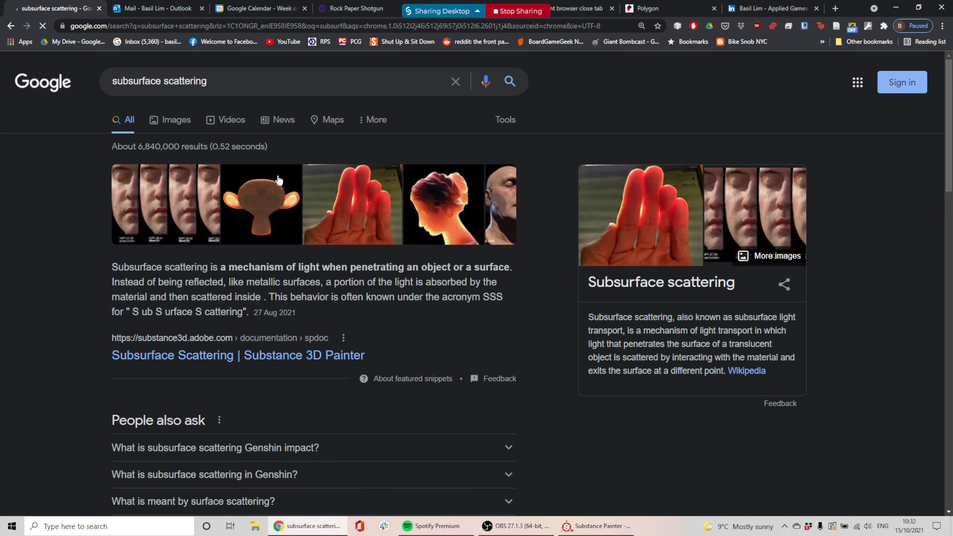
left_click(168, 121)
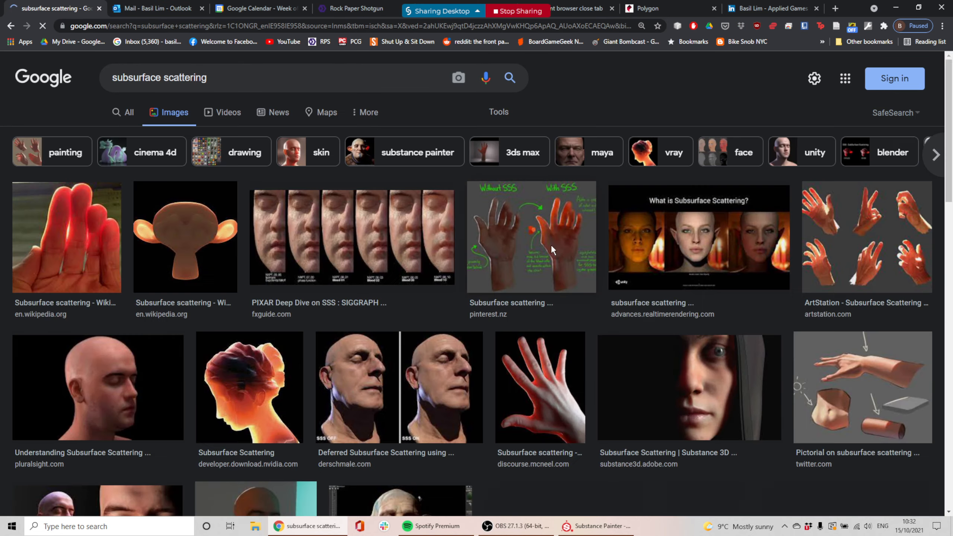
scroll(724, 242, "down", 3)
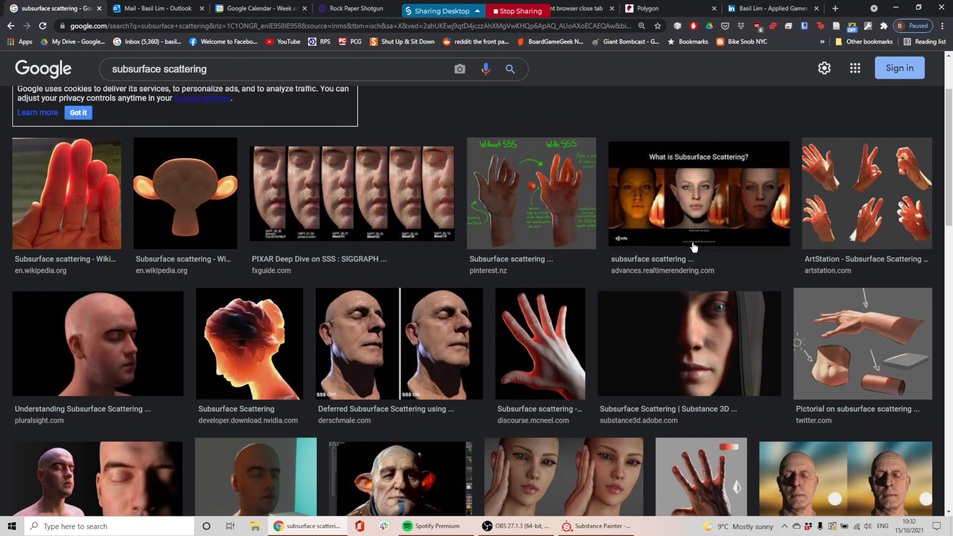
scroll(679, 263, "down", 1)
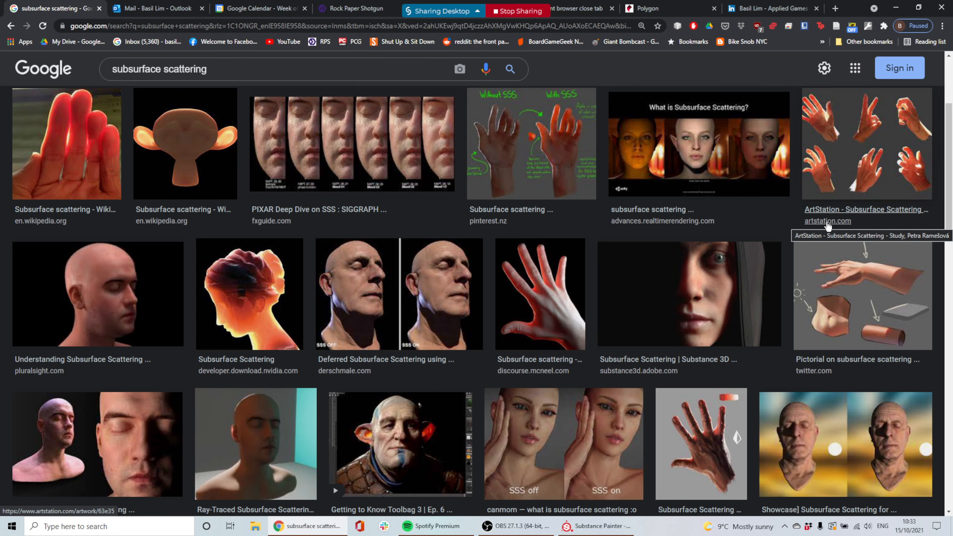
Step: Return to Substance Painter and inspect the ship's surfaces from the front and from above
left_click(896, 7)
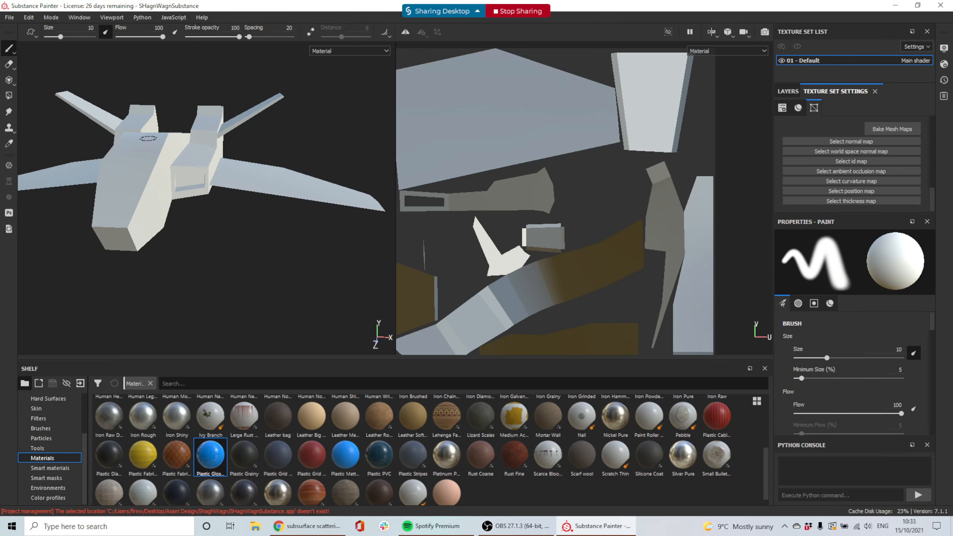
mouse_move(290, 229)
left_mouse_down("alt")
mouse_move(301, 160)
mouse_move(300, 211)
left_mouse_up("alt")
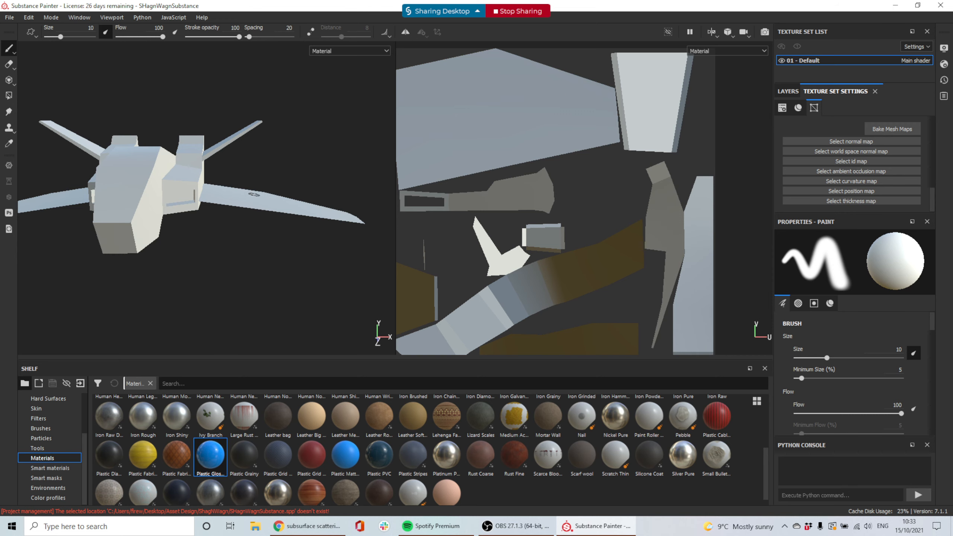
left_click_drag(257, 196, 274, 153, "alt")
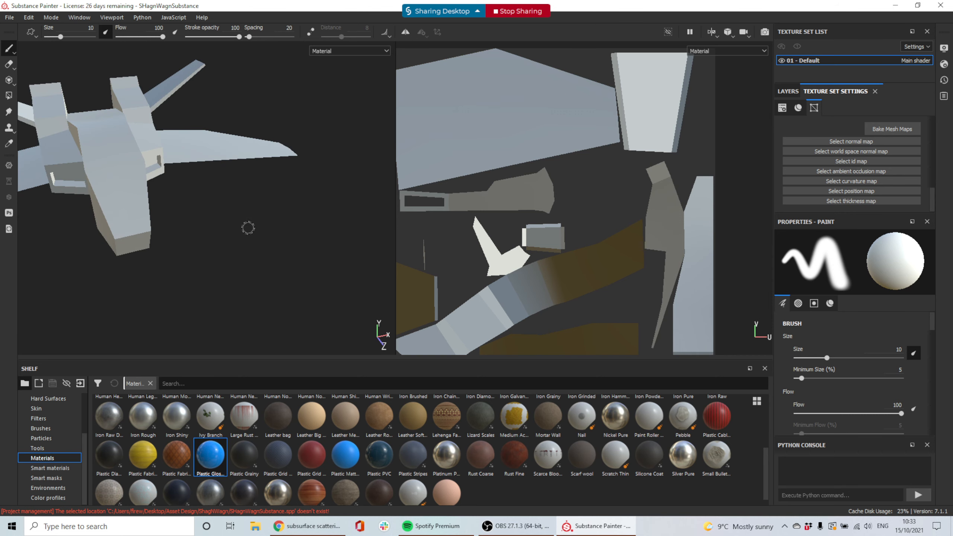
left_click_drag(248, 225, 212, 188, "alt")
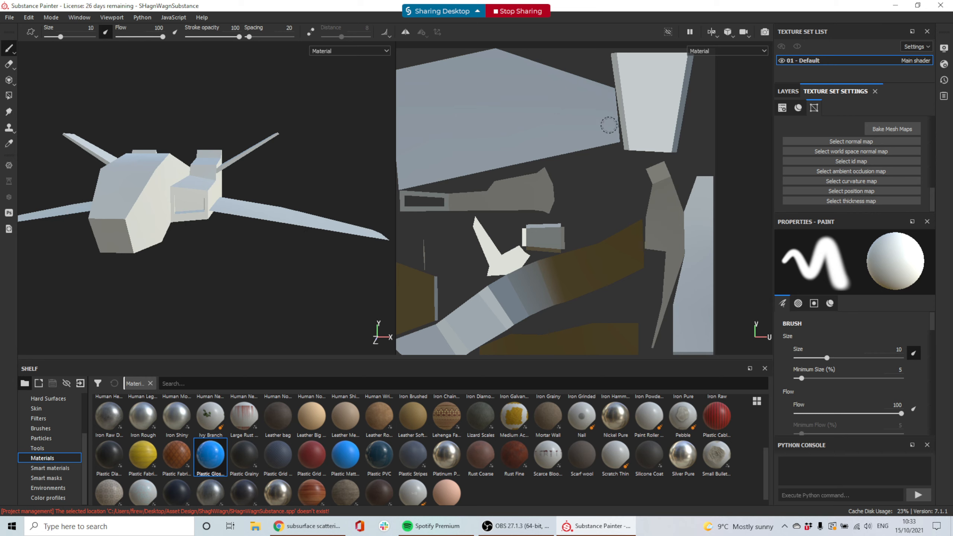
Step: Bake the world space normal, ambient occlusion, curvature, position and thickness mesh maps, leaving out Normal and ID
left_click(897, 128)
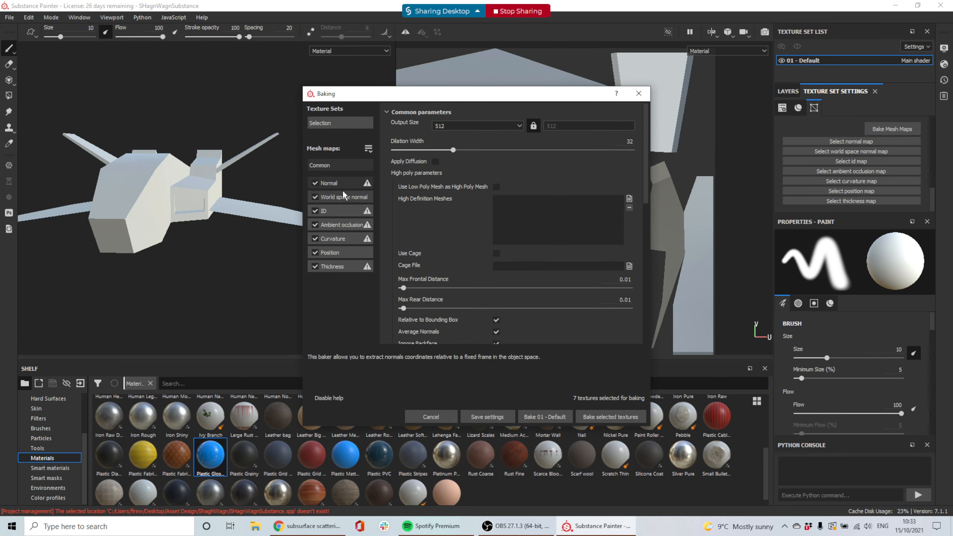
left_click(361, 182)
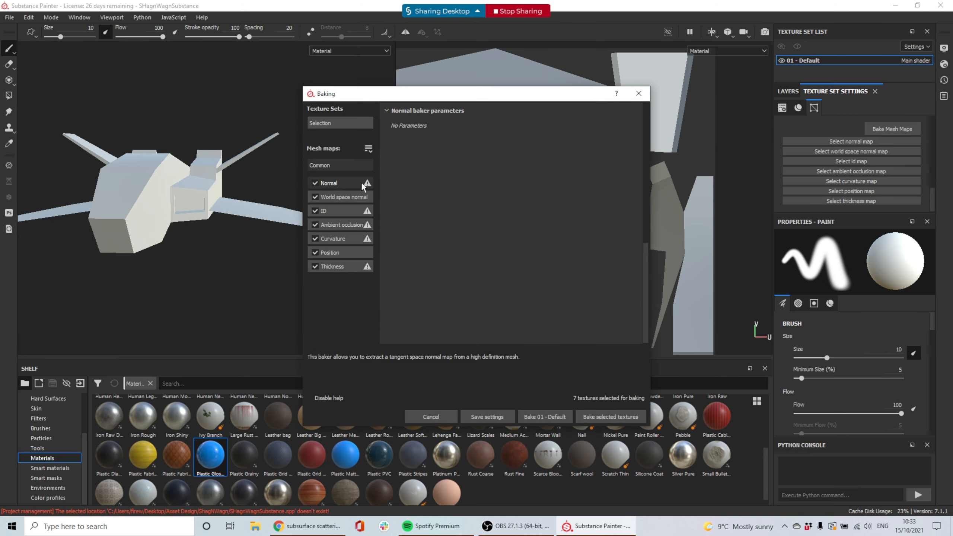
left_click(315, 183)
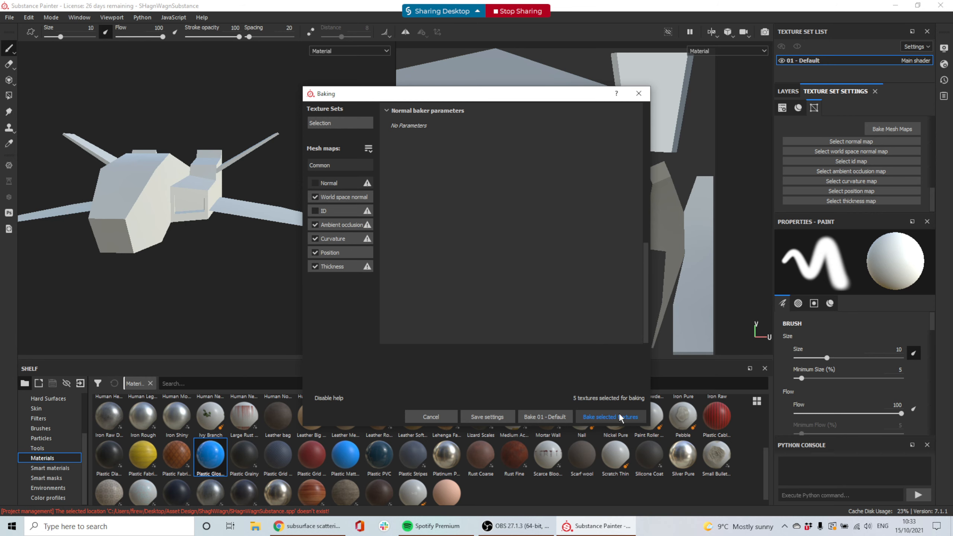
left_click(596, 414)
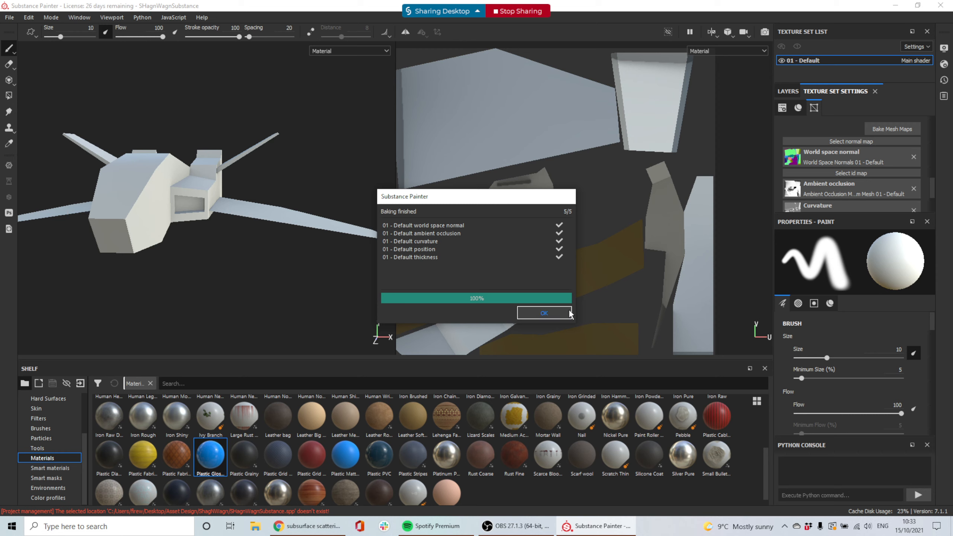
key("Return")
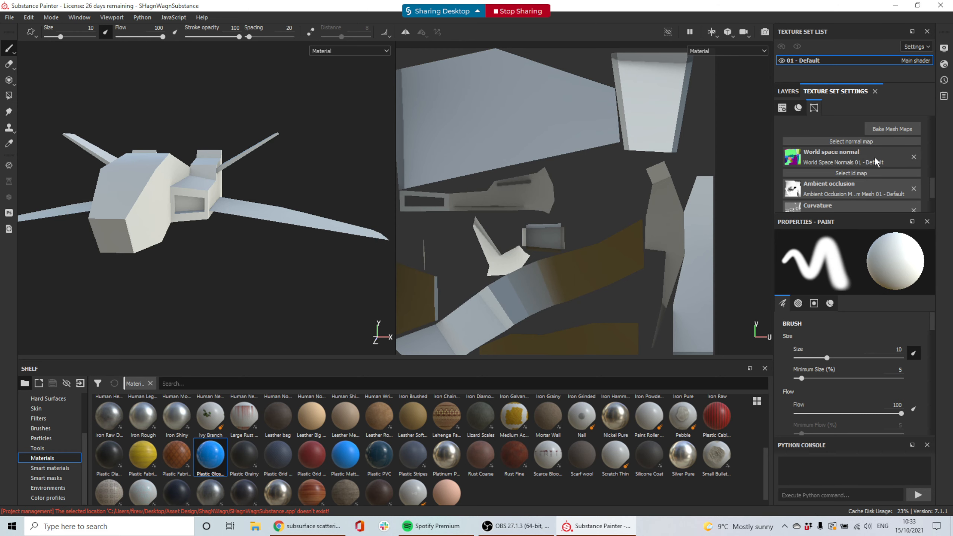
Step: Look through the baked mesh maps assigned to the texture set
scroll(874, 156, "down", 3)
scroll(877, 192, "up", 3)
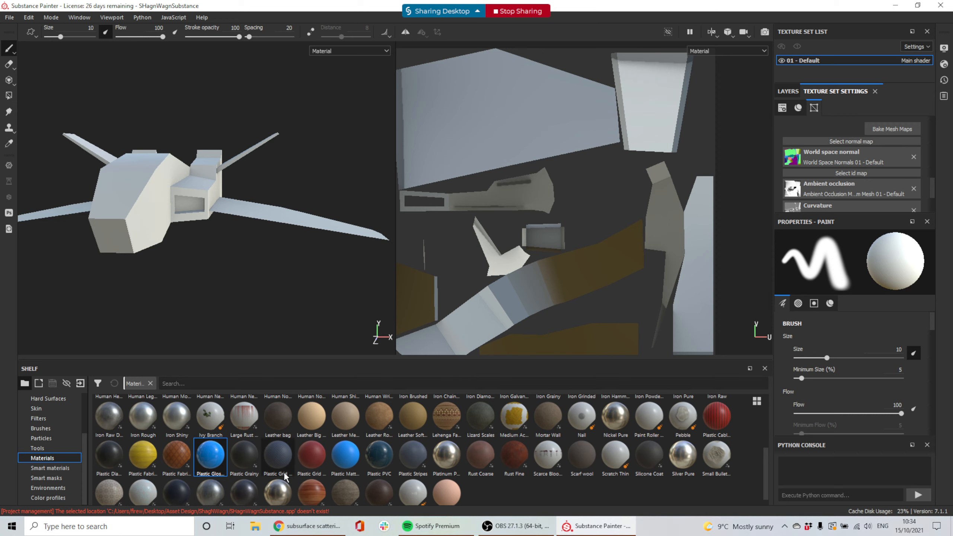
mouse_move(285, 477)
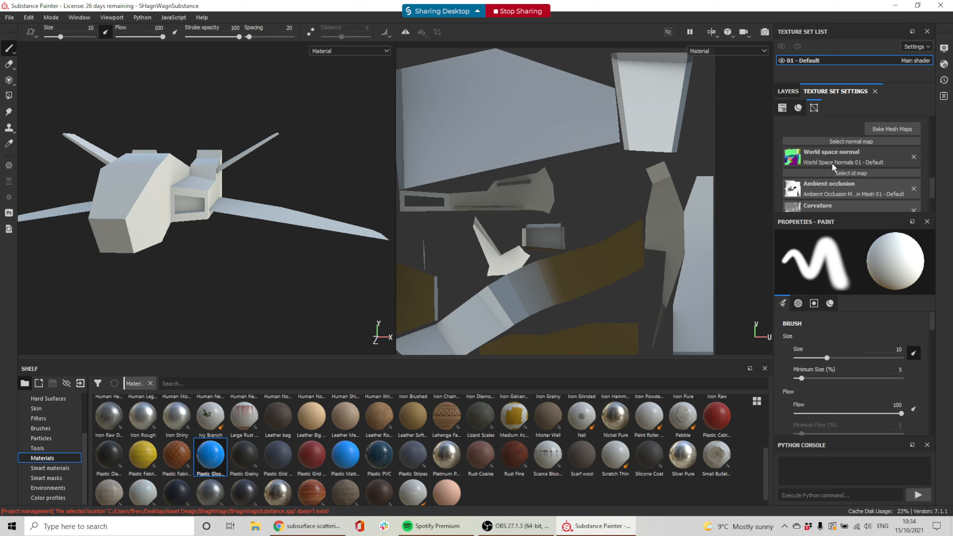
scroll(847, 166, "down", 2)
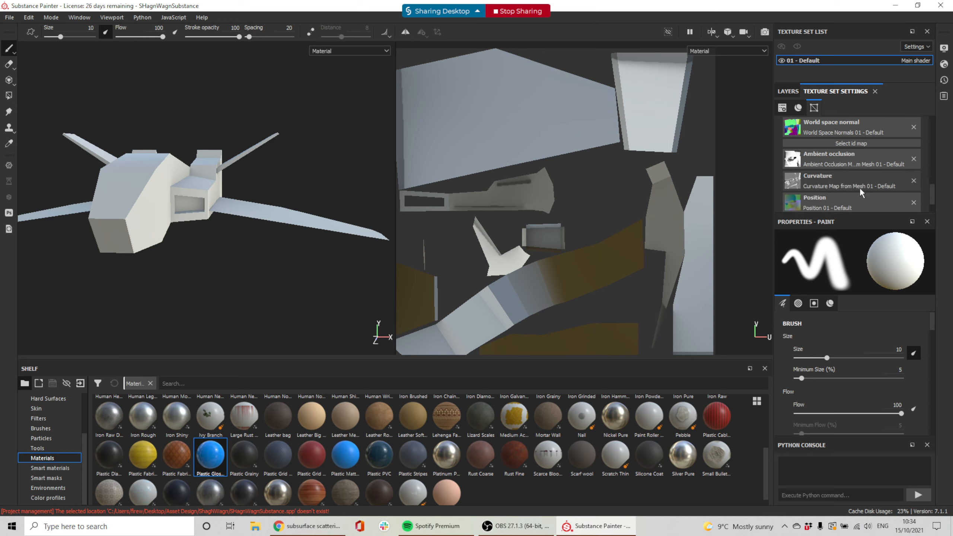
Step: Remove the ambient occlusion map from the texture set to compare the ship's shading, and undo the removal
left_click_drag(270, 179, 228, 221, "alt")
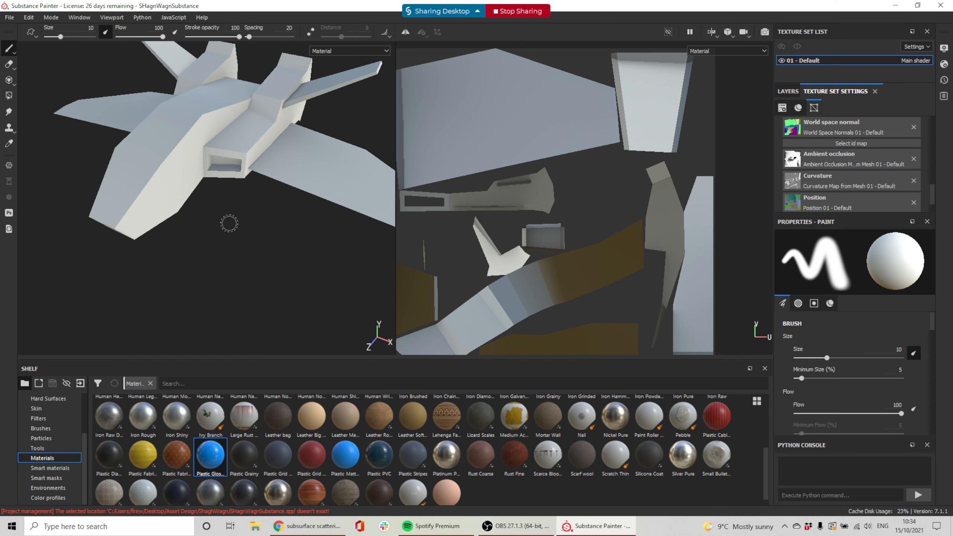
left_click_drag(311, 120, 229, 195, "alt")
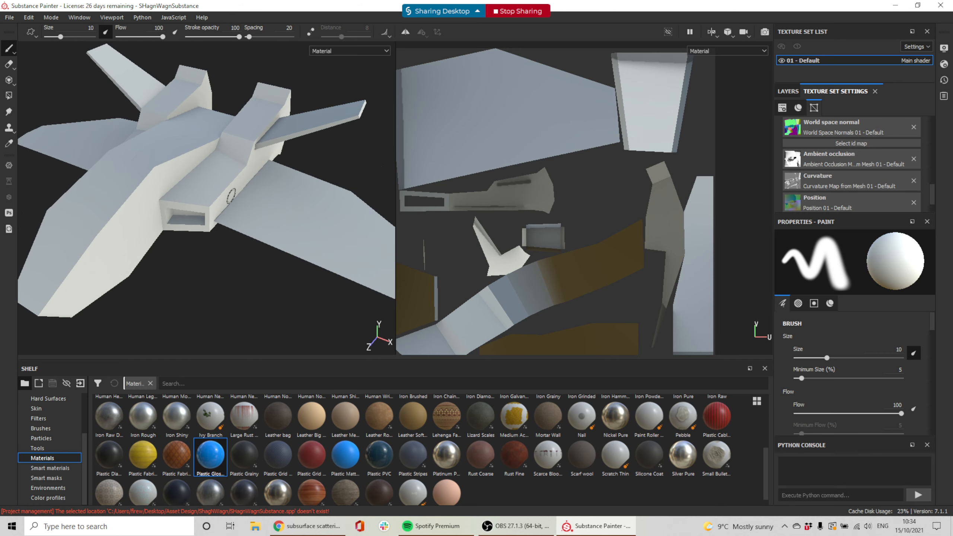
scroll(227, 193, "up", 4)
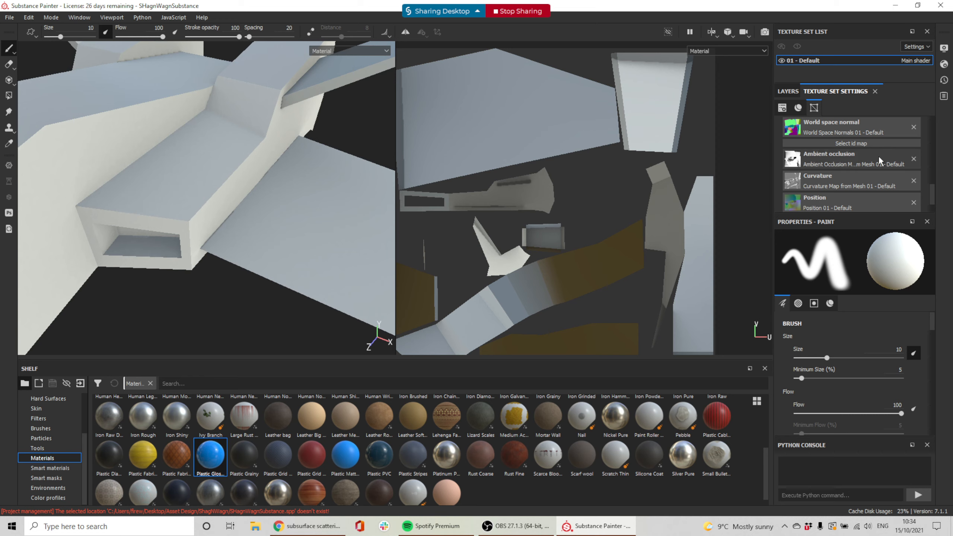
left_click(913, 159)
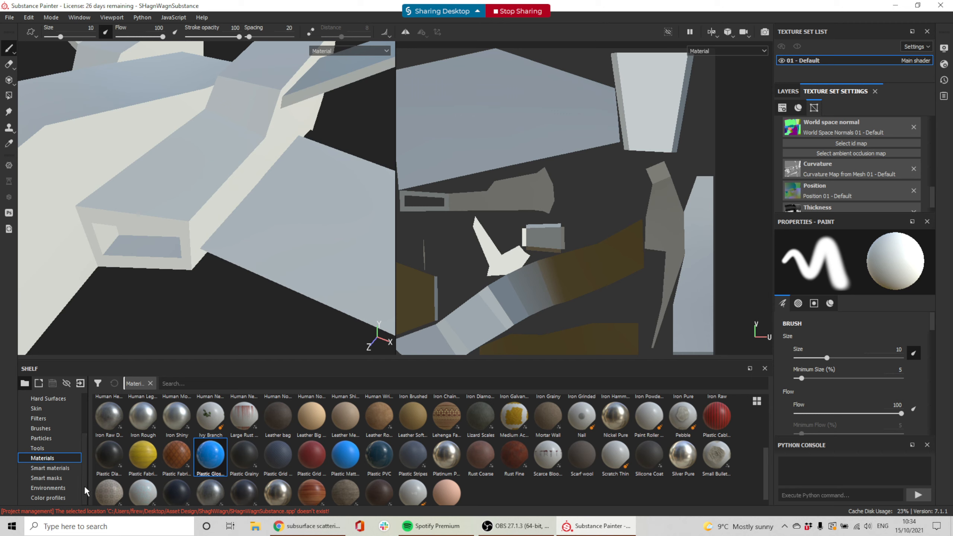
scroll(50, 428, "up", 3)
scroll(49, 425, "down", 3)
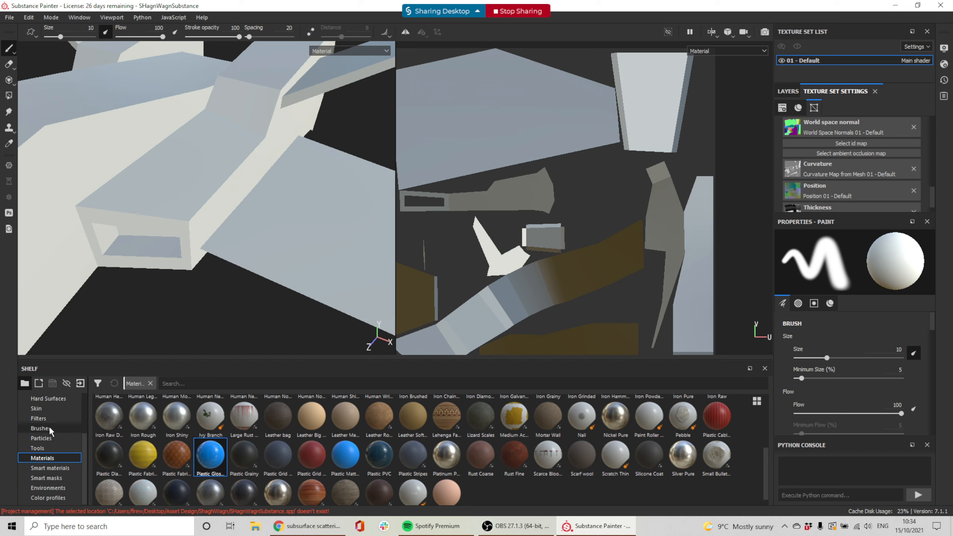
scroll(59, 450, "up", 1)
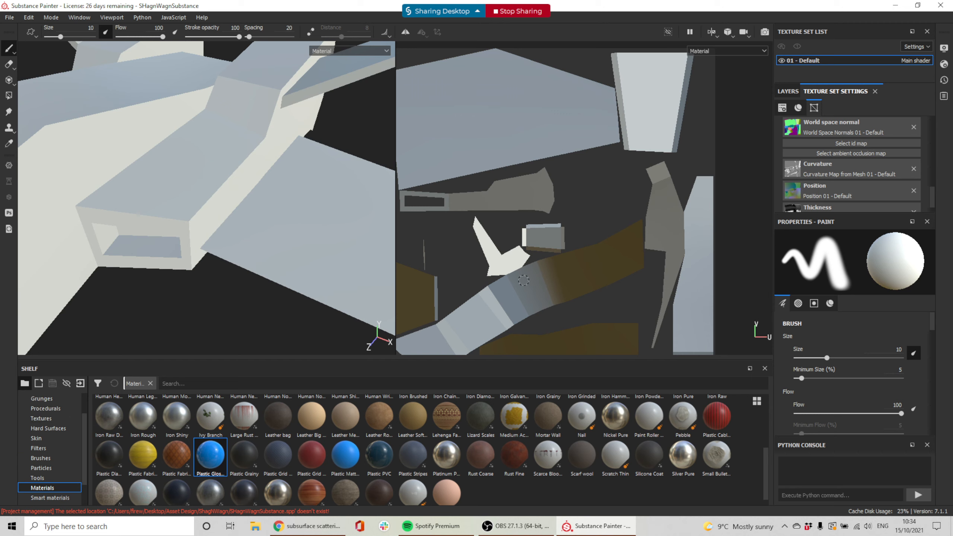
key("ctrl+z")
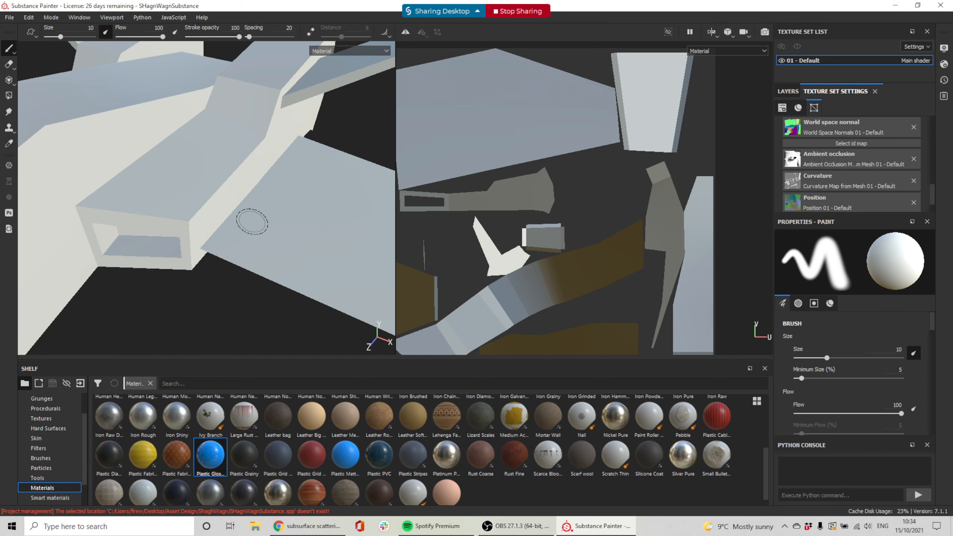
Step: Examine the ambient occlusion shading around the ship's intake, engine housings, tail fins and wings
left_click_drag(246, 221, 237, 224, "alt")
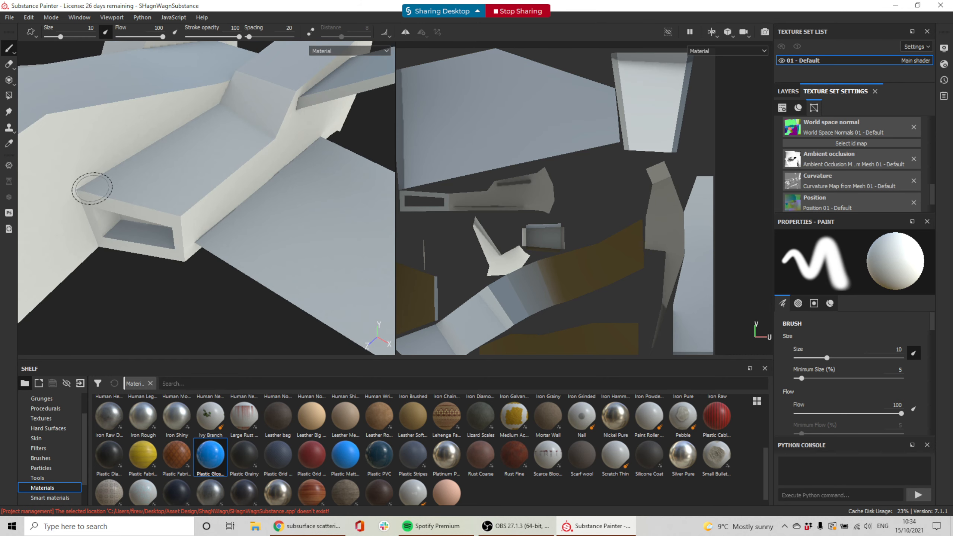
left_click_drag(96, 188, 134, 172, "alt")
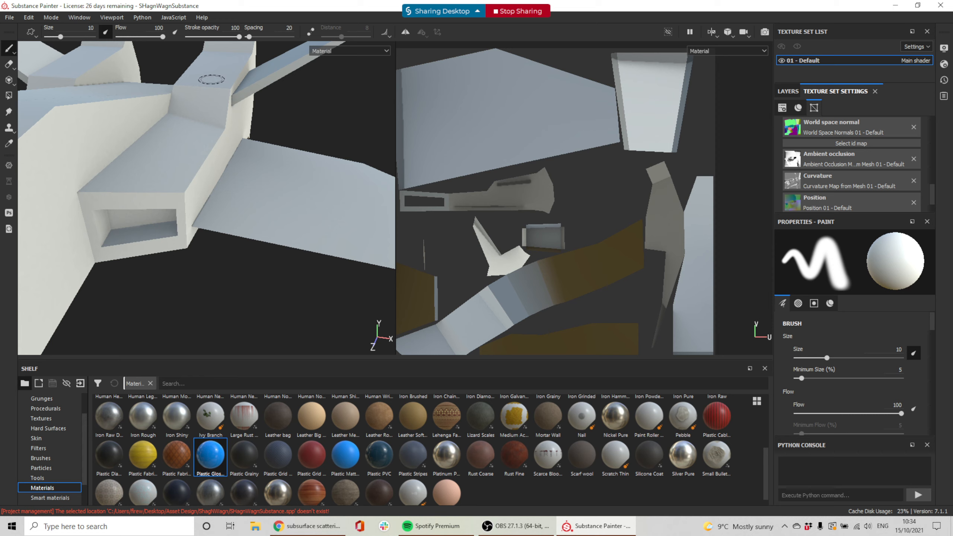
mouse_move(220, 188)
left_mouse_down("alt")
mouse_move(193, 199)
mouse_move(235, 199)
mouse_move(217, 208)
left_mouse_up("alt")
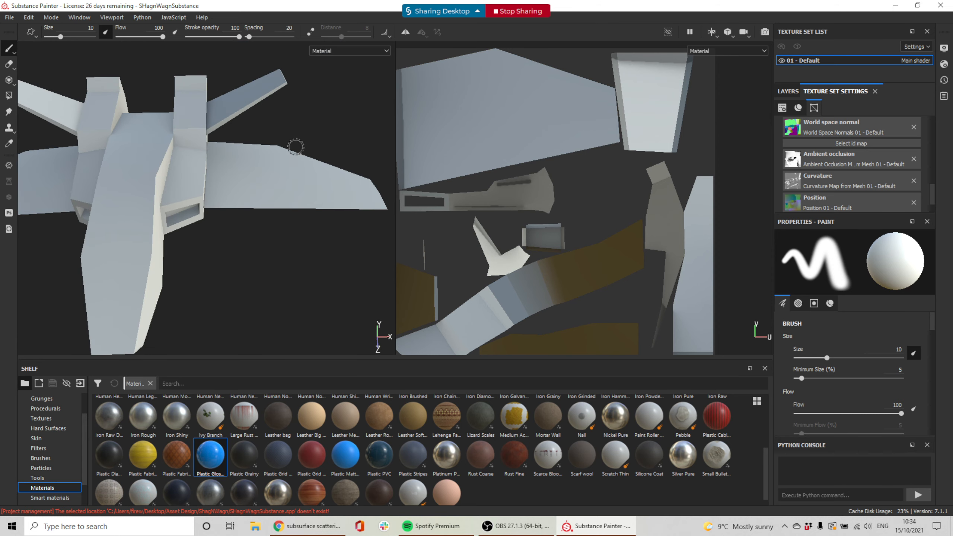
left_click_drag(296, 148, 240, 162, "alt")
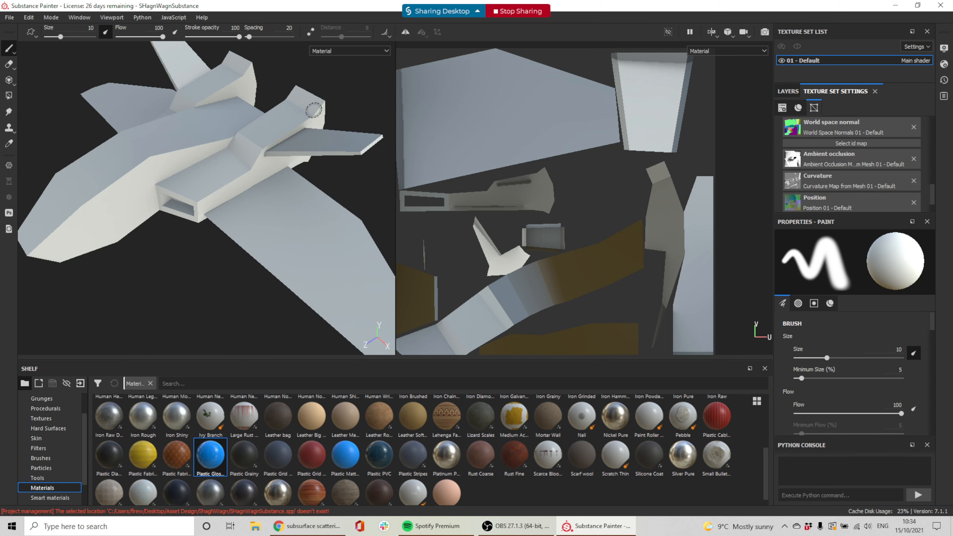
scroll(284, 142, "down", 2)
scroll(285, 142, "up", 5)
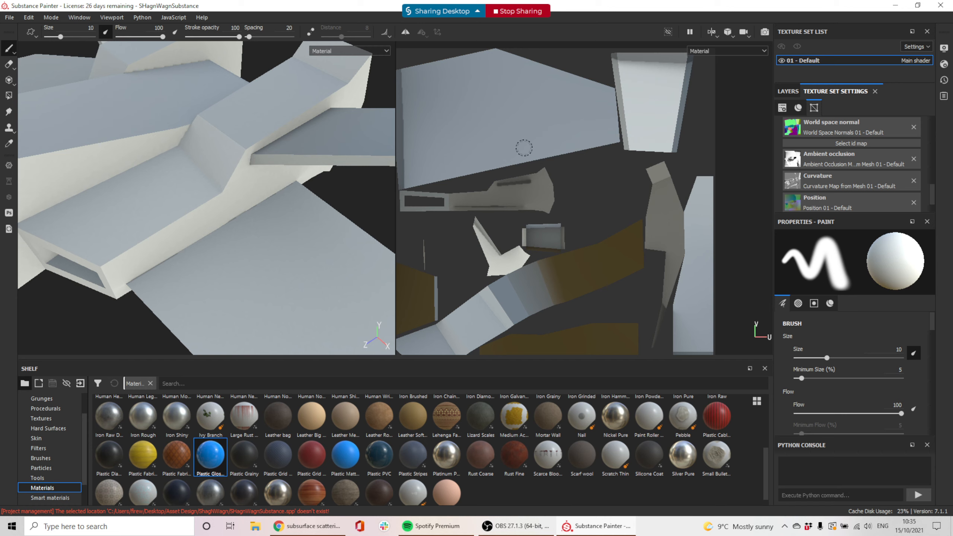
scroll(292, 227, "down", 5)
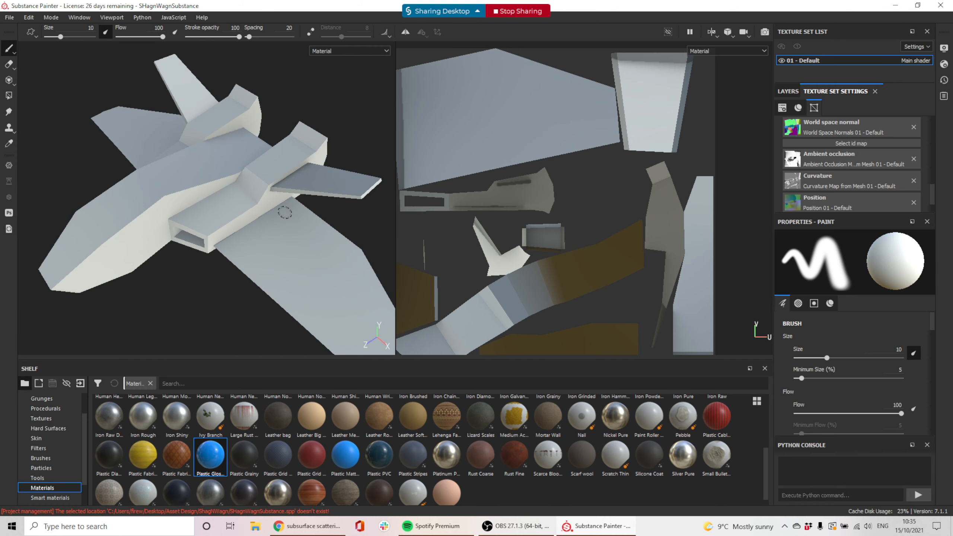
left_click_drag(198, 258, 280, 208, "alt")
scroll(314, 243, "down", 2)
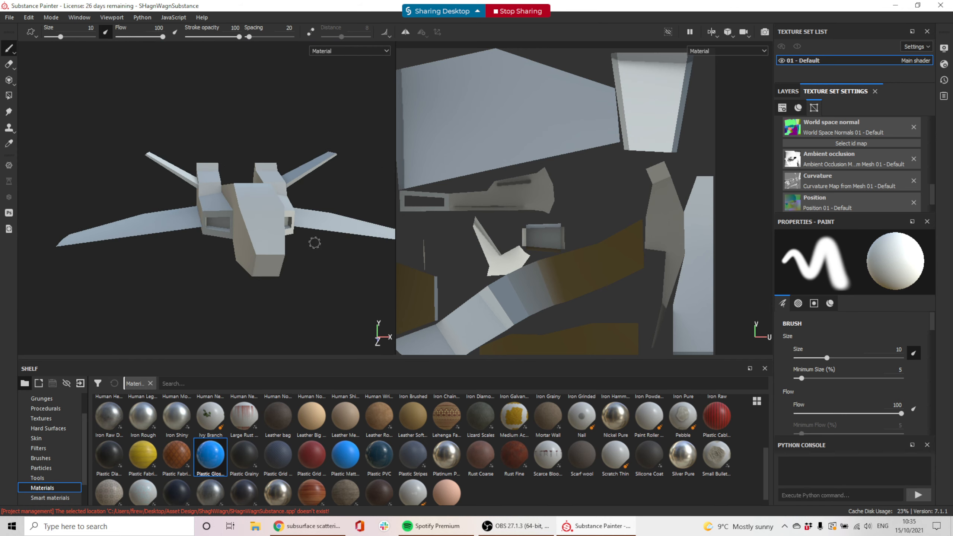
Step: Add the Brass Pure material as a fill layer above Layer 2 and inspect it on the ship
left_click(788, 91)
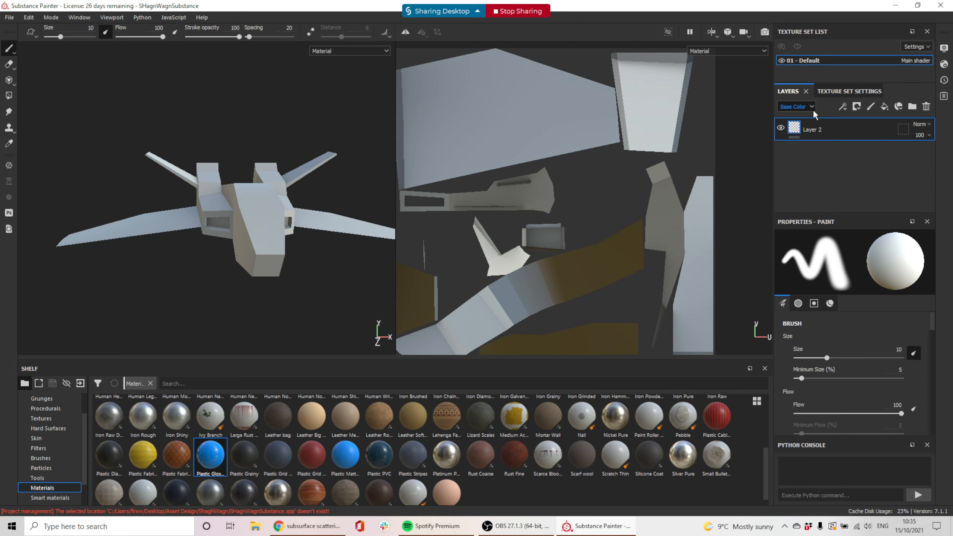
left_click_drag(342, 220, 279, 283, "alt")
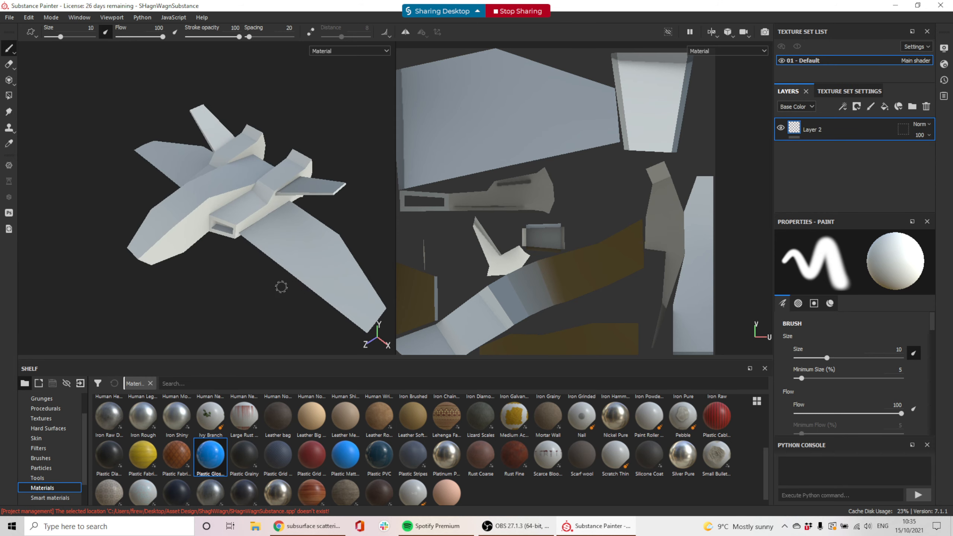
scroll(316, 465, "up", 5)
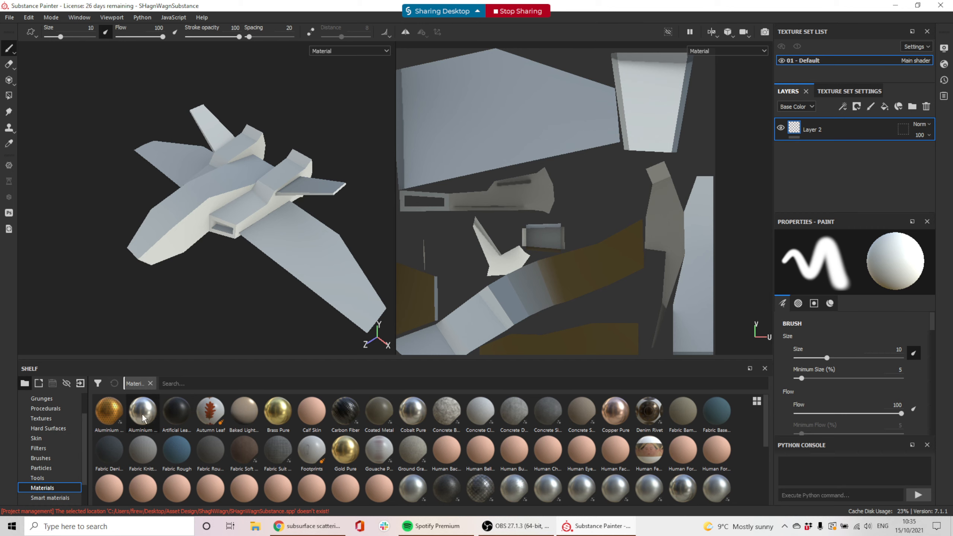
mouse_move(279, 420)
left_mouse_down()
mouse_move(811, 246)
mouse_move(837, 131)
left_mouse_up()
left_click_drag(231, 203, 265, 224, "alt")
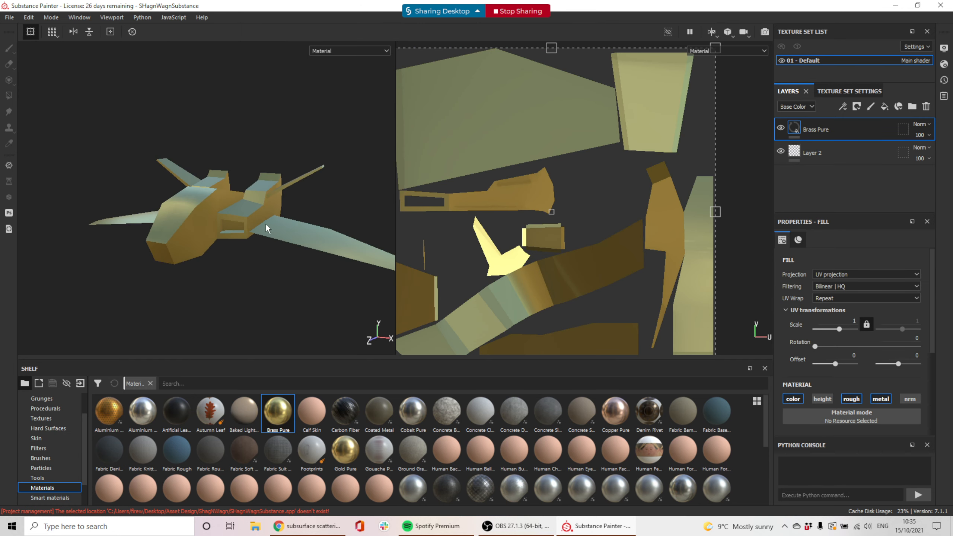
scroll(266, 226, "up", 5)
left_click_drag(294, 175, 219, 230, "alt")
scroll(233, 263, "down", 4)
scroll(233, 262, "down", 3)
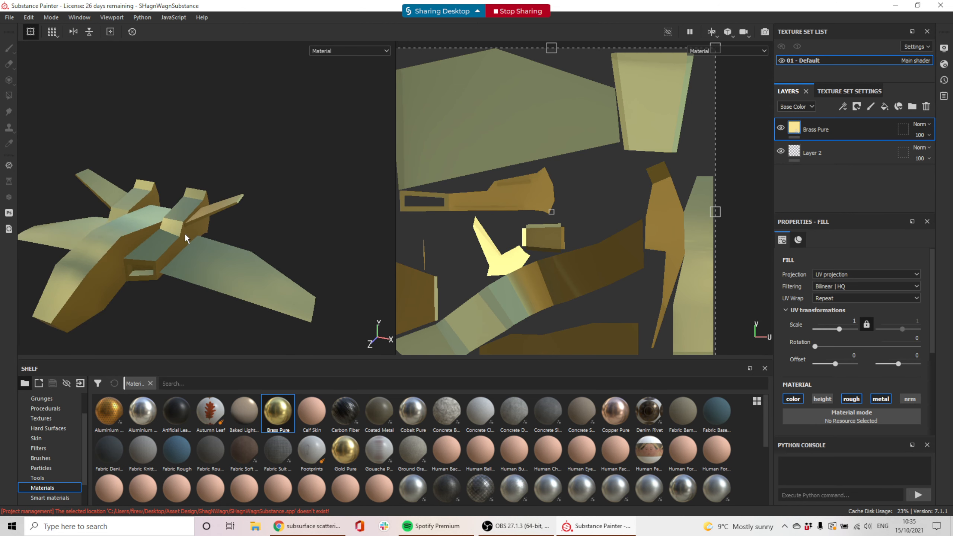
left_click_drag(109, 293, 276, 280, "alt")
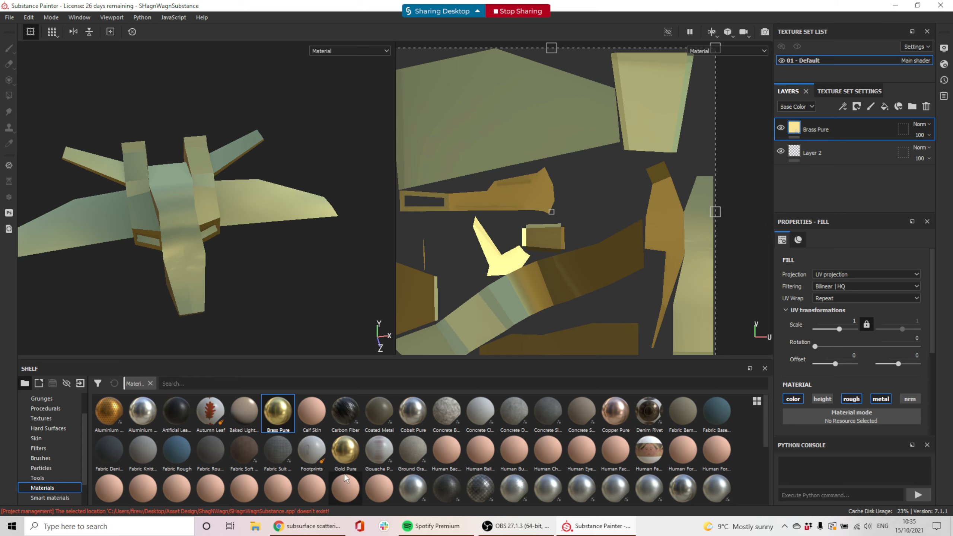
Step: Try the Gold Pure material as a fill layer beneath Brass Pure and delete that layer
left_click_drag(345, 450, 817, 132)
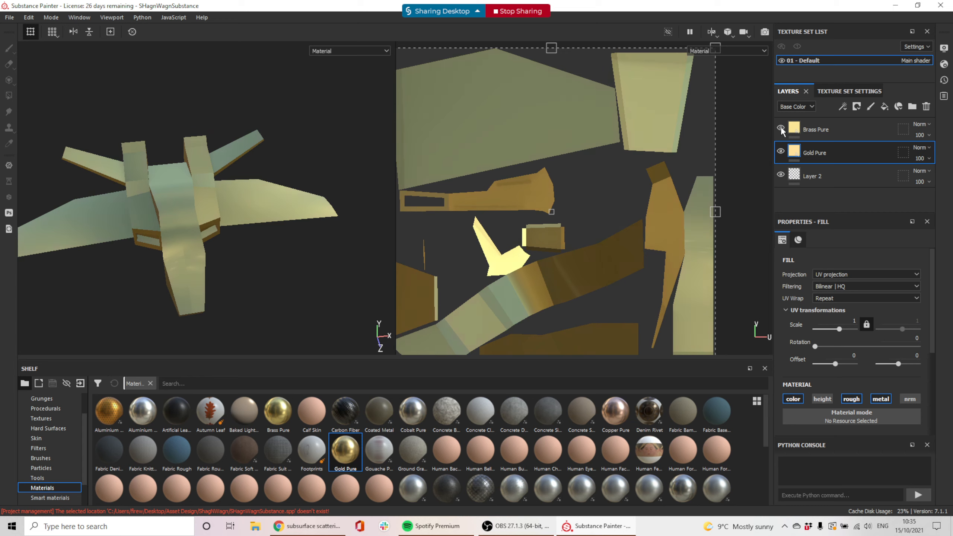
left_click(926, 106)
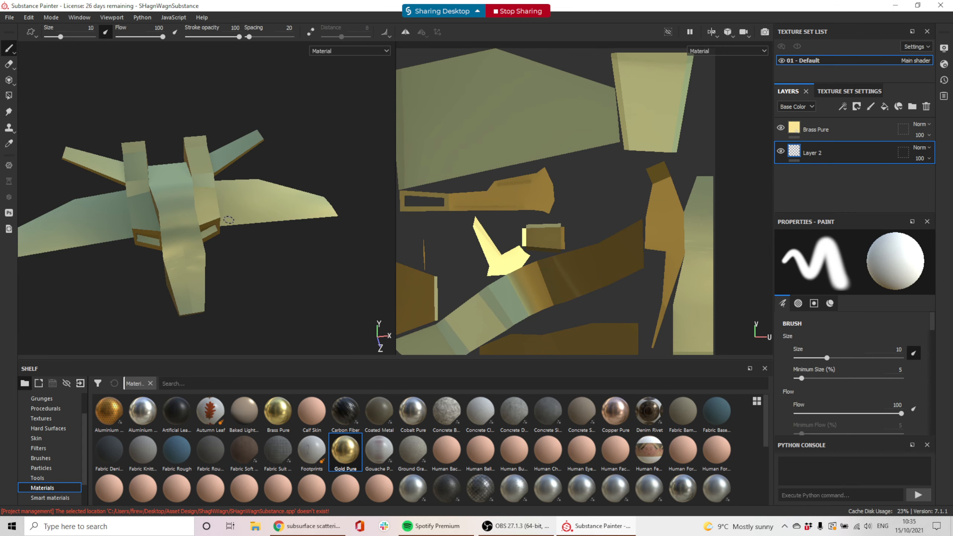
left_click_drag(229, 221, 180, 215, "alt")
scroll(192, 173, "up", 3)
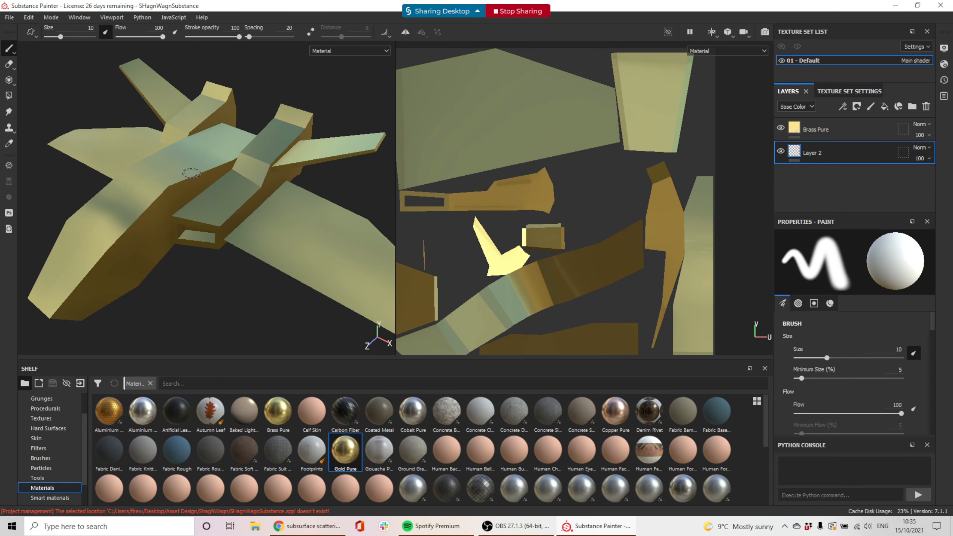
left_click(851, 91)
left_click(791, 93)
left_click_drag(145, 208, 255, 207, "alt")
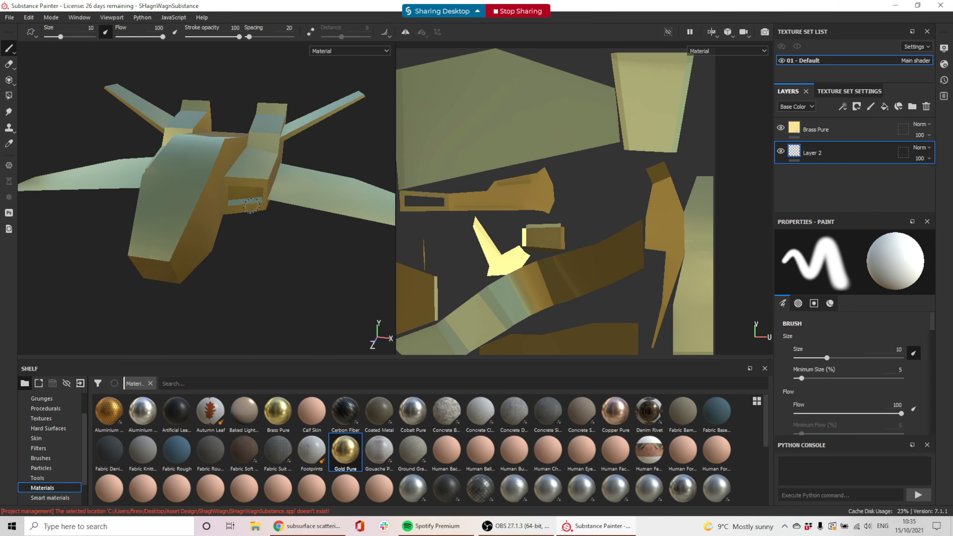
Step: Add the Rust Fine material as a fill layer above Brass Pure and view it on the ship
left_click(832, 130)
scroll(406, 428, "down", 5)
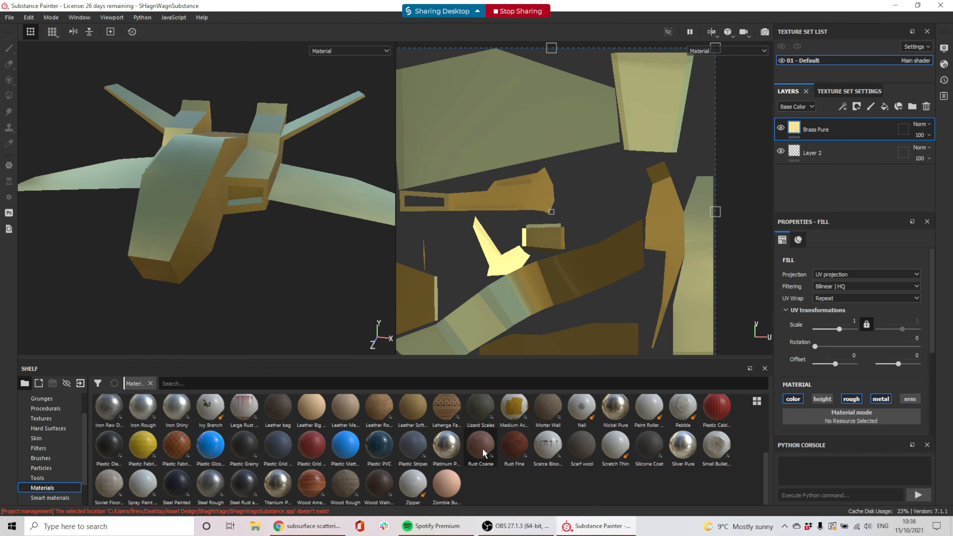
left_click(524, 453)
left_click_drag(524, 454, 825, 129)
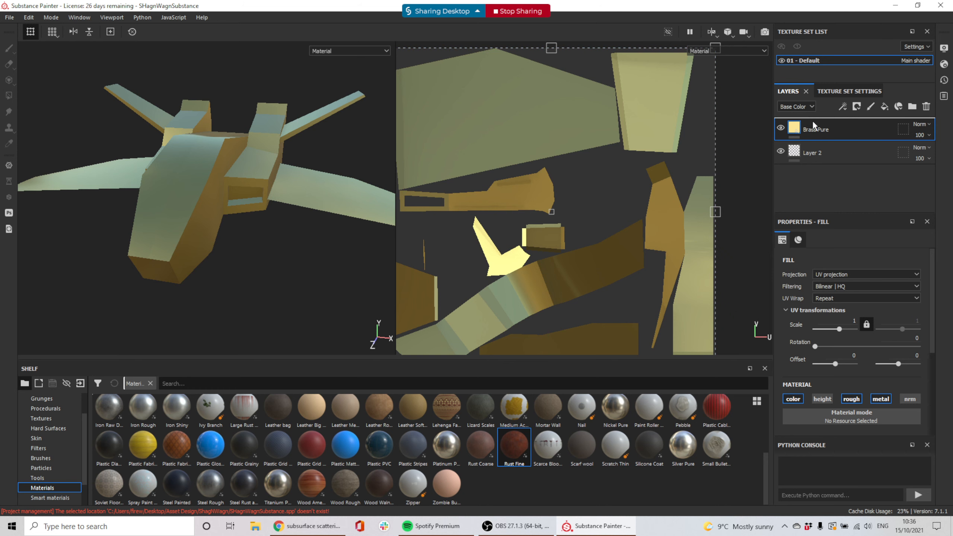
left_click_drag(277, 206, 287, 256, "alt")
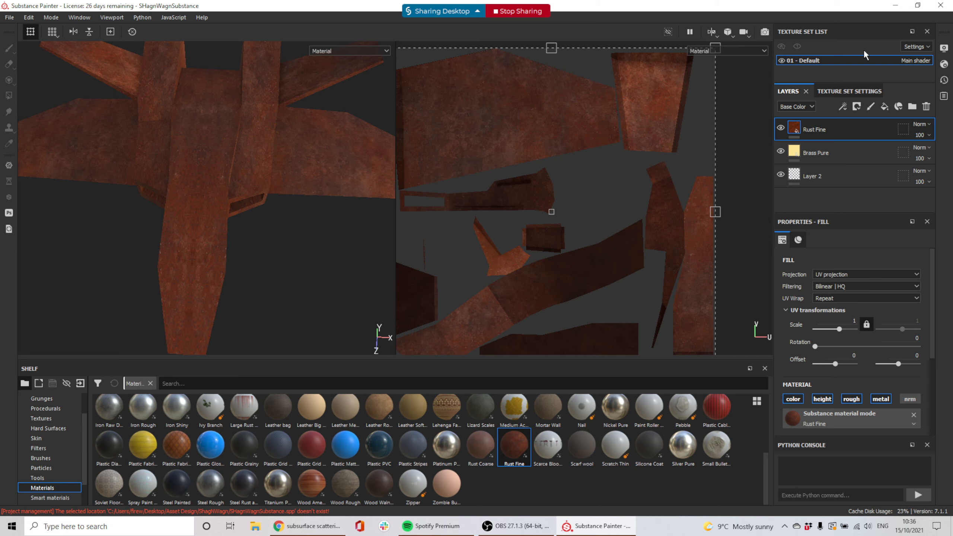
Step: Add a black mask to the Rust Fine layer and give the mask an Ambient Occlusion generator
right_click(805, 124)
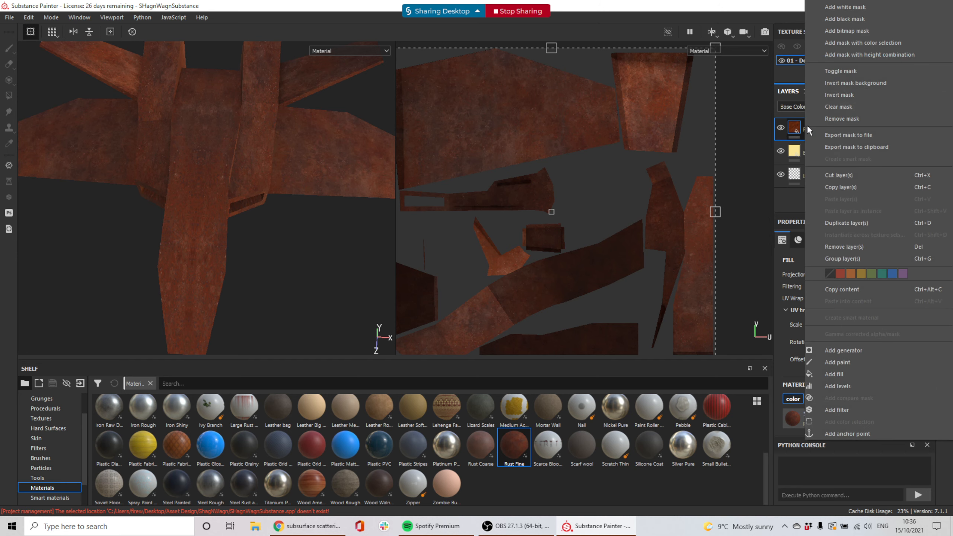
left_click(859, 18)
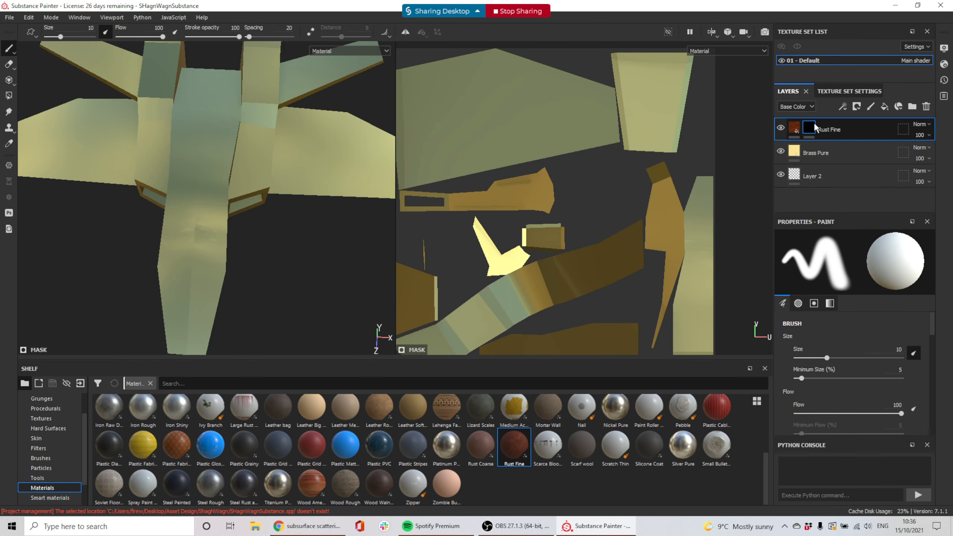
right_click(811, 126)
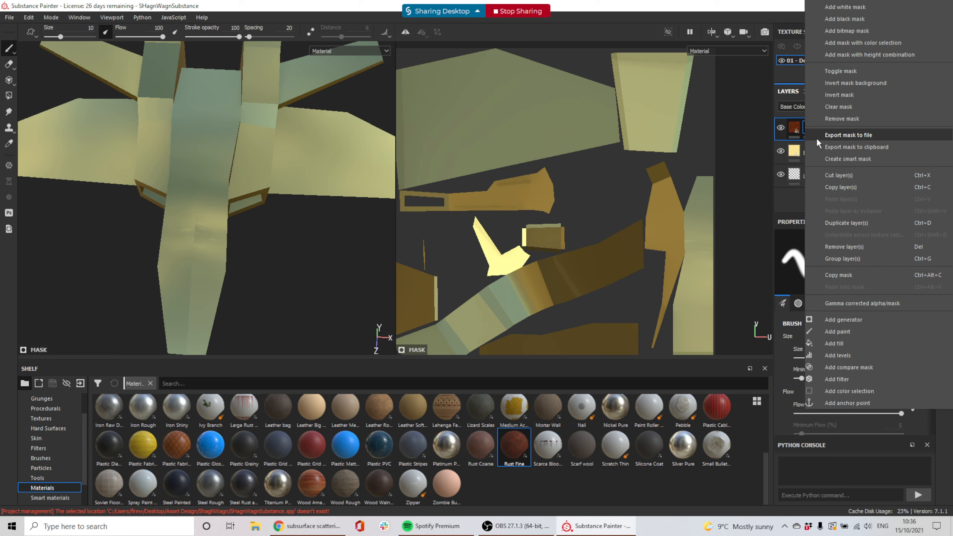
left_click(863, 319)
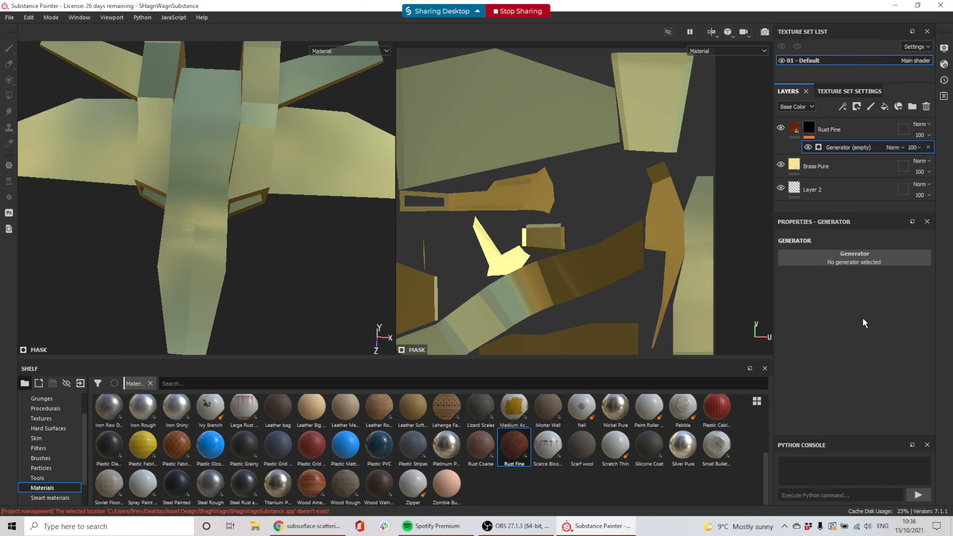
left_click(862, 254)
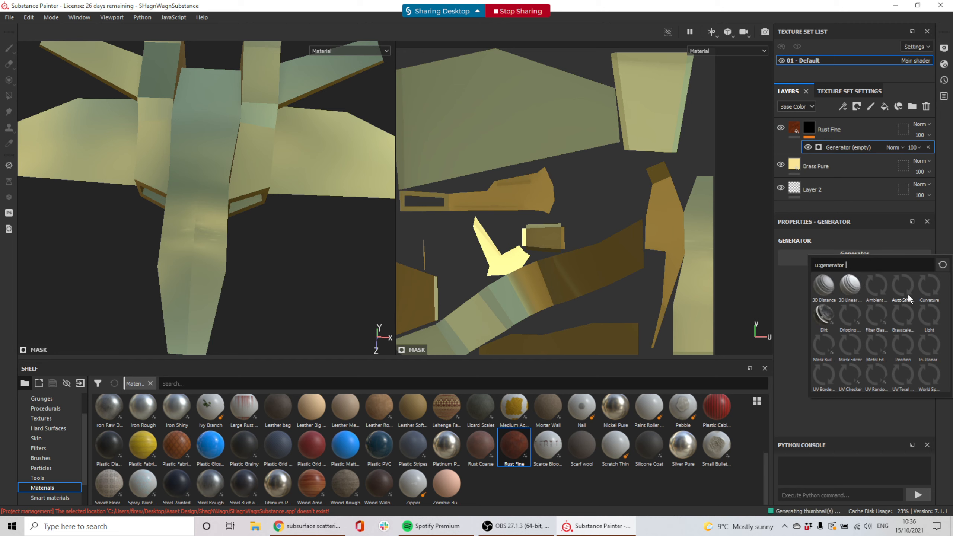
mouse_move(908, 294)
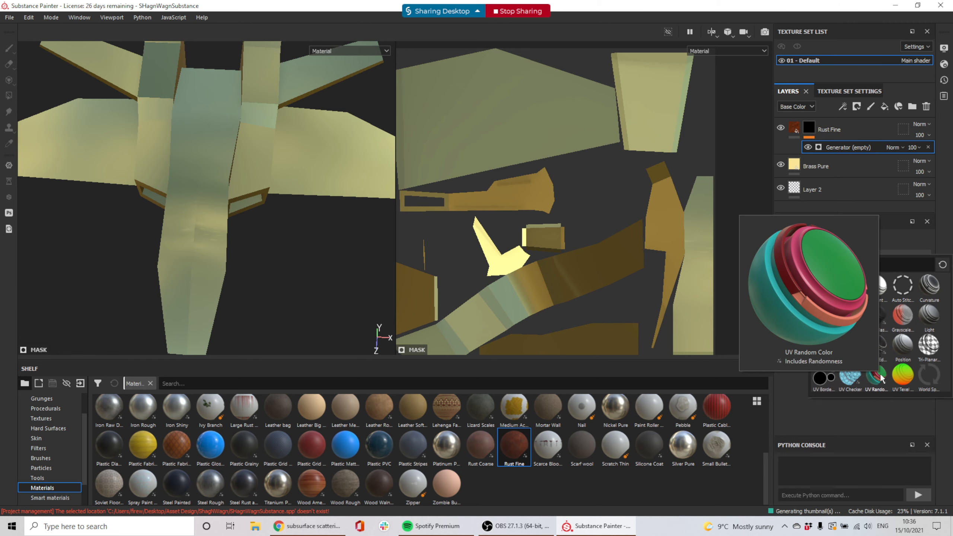
mouse_move(877, 288)
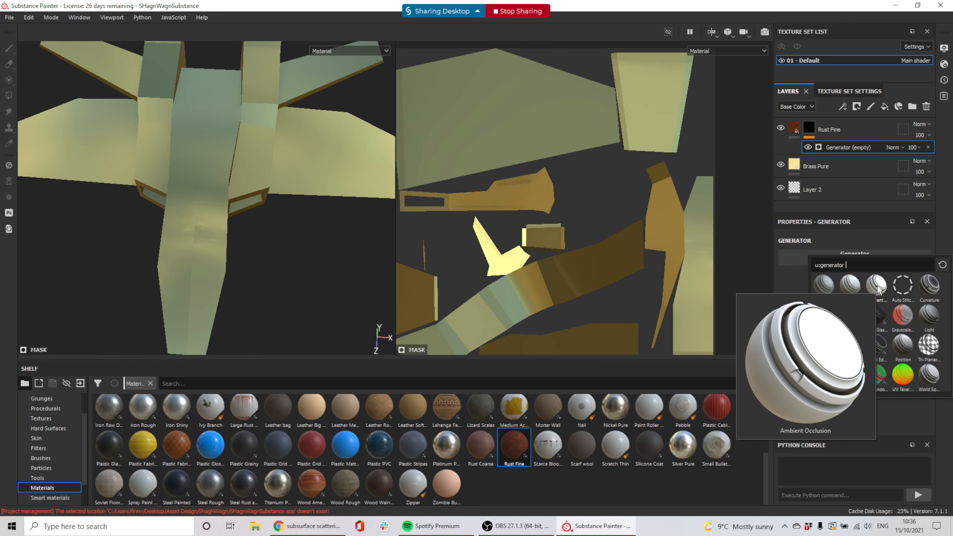
left_click(877, 287)
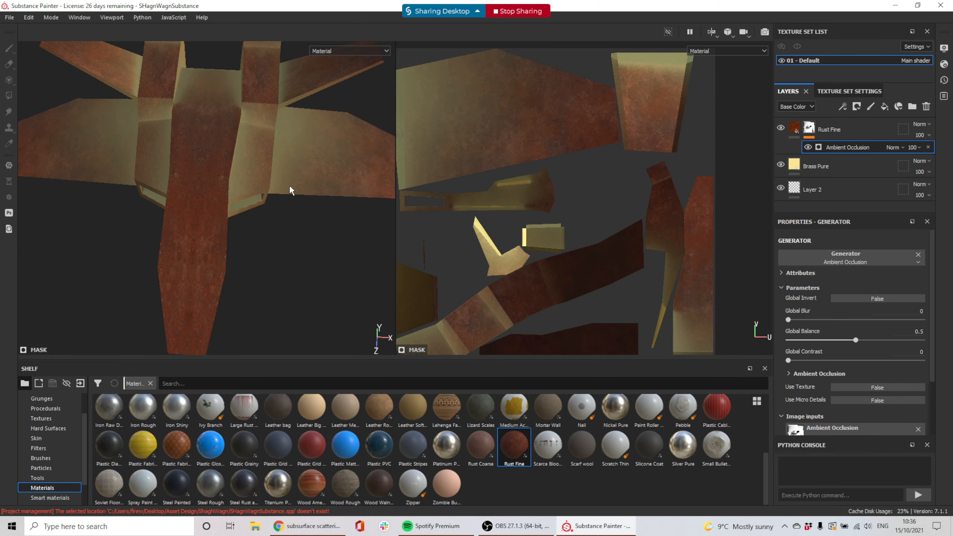
Step: Turn on Global Invert in the Rust Fine mask's Ambient Occlusion generator and inspect the rust around the ship's side intake
left_click_drag(270, 196, 205, 155, "alt")
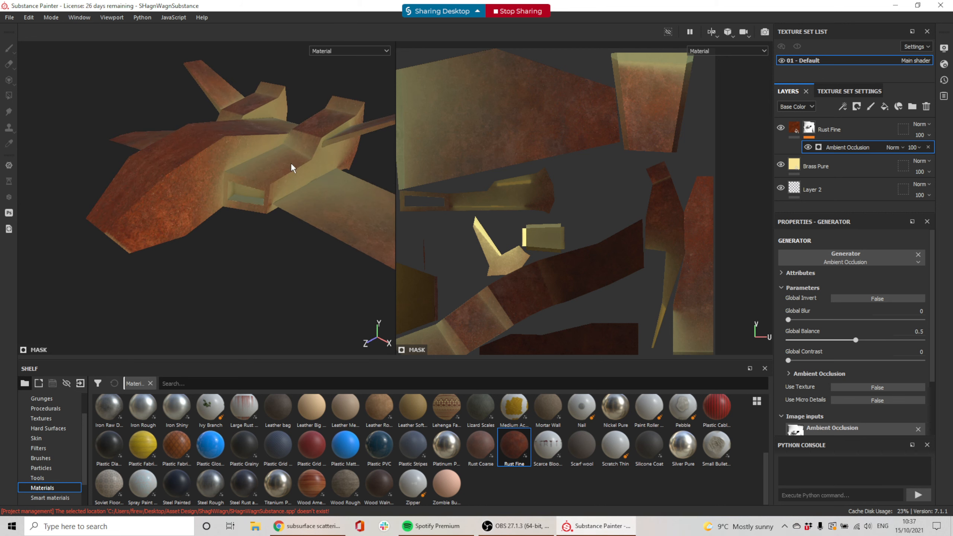
scroll(289, 176, "down", 1)
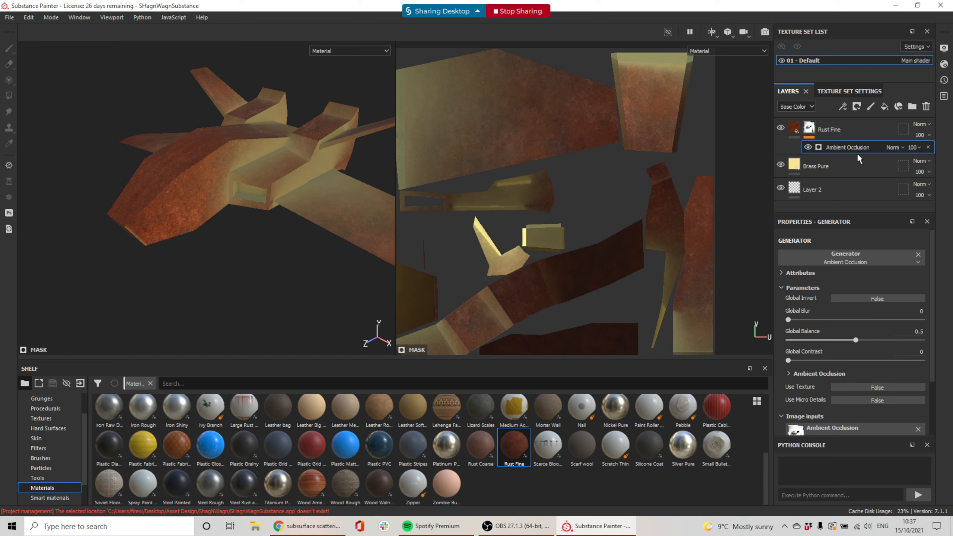
left_click_drag(252, 242, 260, 165, "alt")
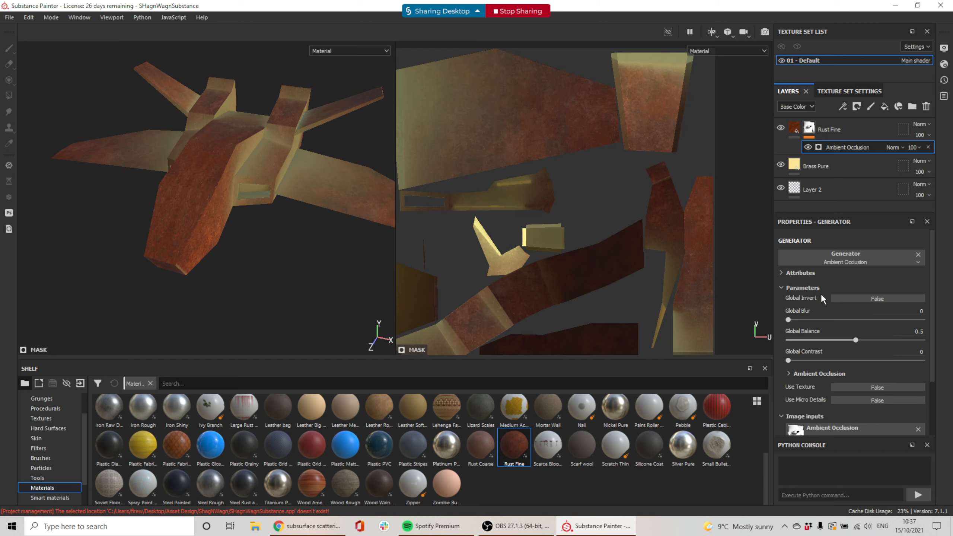
left_click(878, 298)
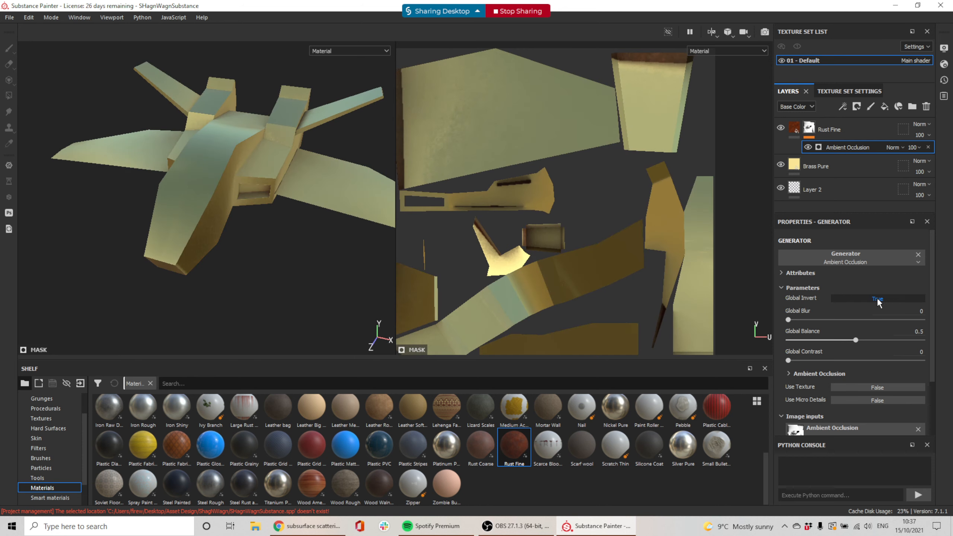
left_click_drag(337, 196, 251, 184, "alt")
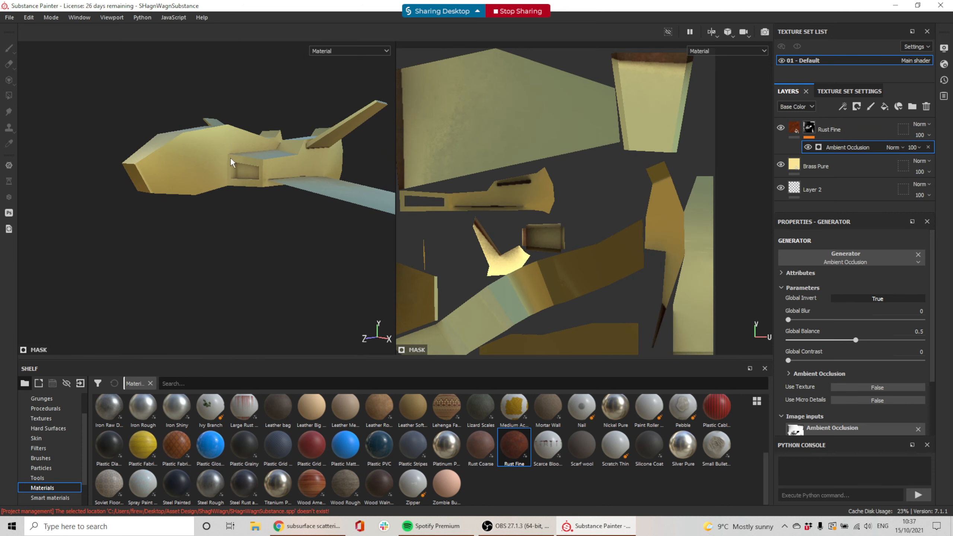
scroll(232, 149, "up", 8)
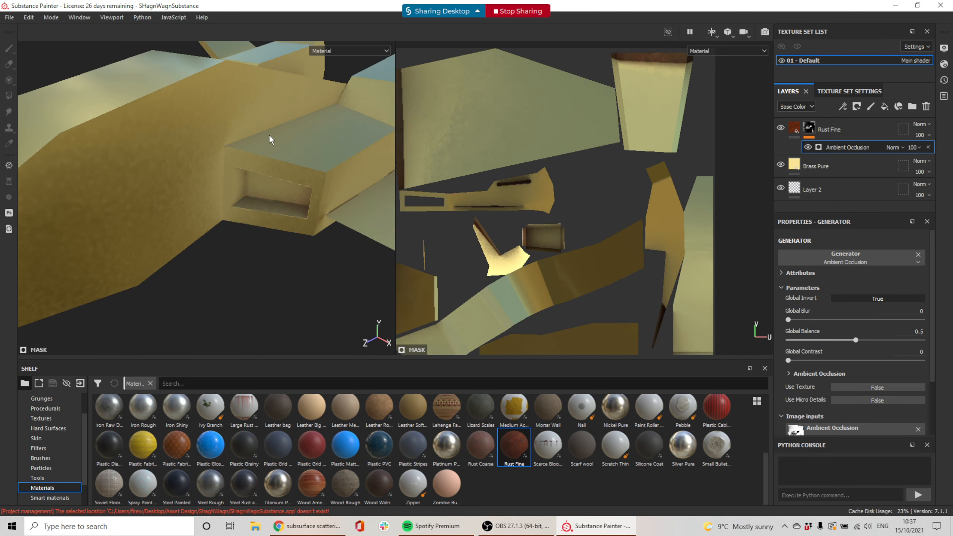
left_click_drag(255, 132, 239, 151, "alt")
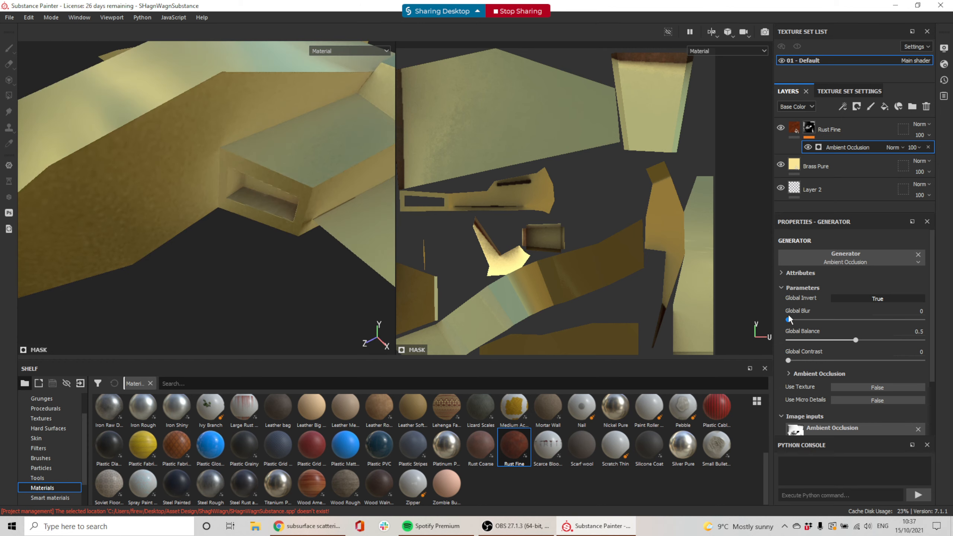
Step: Set the Ambient Occlusion generator's Global Balance to 0.42 and Global Contrast to 0.2, checking the rust across the ship
left_click_drag(790, 321, 785, 321)
mouse_move(857, 341)
left_mouse_down()
mouse_move(878, 341)
mouse_move(861, 341)
left_mouse_up()
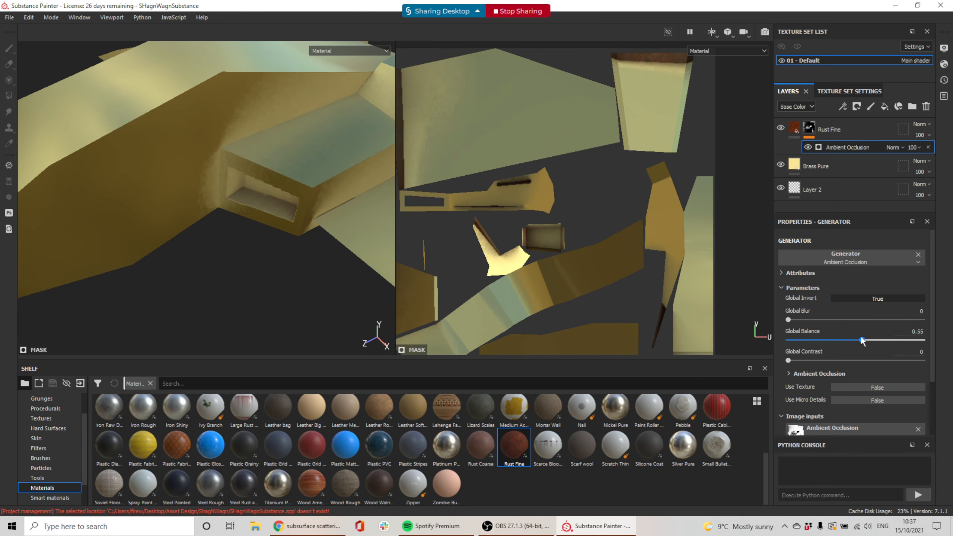
mouse_move(789, 360)
left_mouse_down()
mouse_move(826, 361)
mouse_move(862, 341)
mouse_move(845, 341)
left_mouse_up()
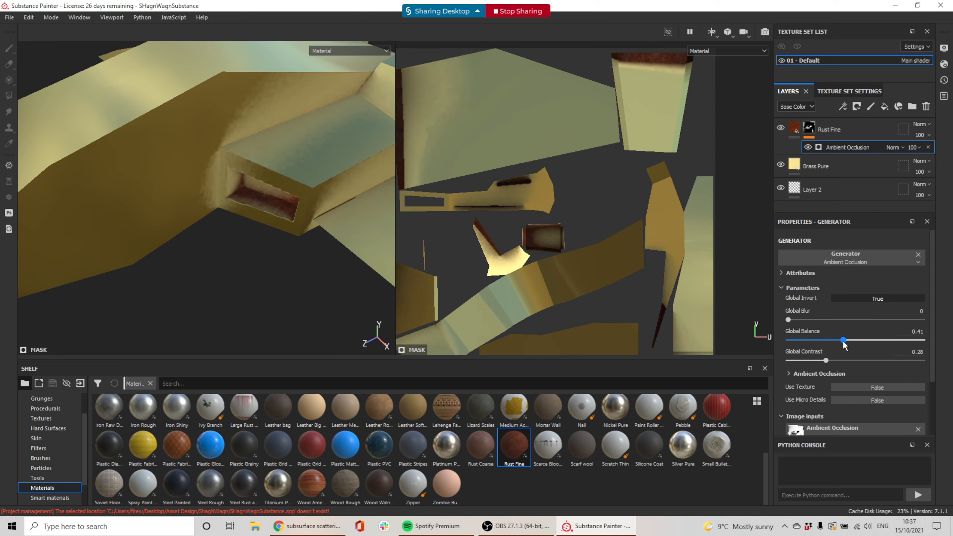
mouse_move(326, 257)
left_mouse_down("alt")
mouse_move(352, 232)
mouse_move(308, 203)
left_mouse_up("alt")
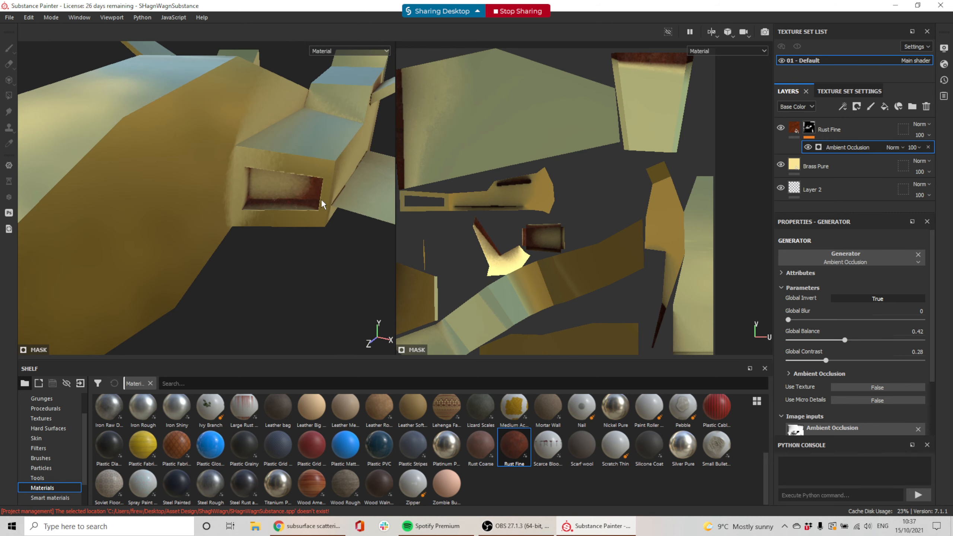
scroll(321, 200, "down", 3)
left_click_drag(203, 185, 279, 209, "alt")
mouse_move(826, 360)
left_mouse_down()
mouse_move(851, 361)
mouse_move(812, 360)
mouse_move(844, 343)
left_mouse_up()
left_click_drag(255, 179, 237, 167, "alt")
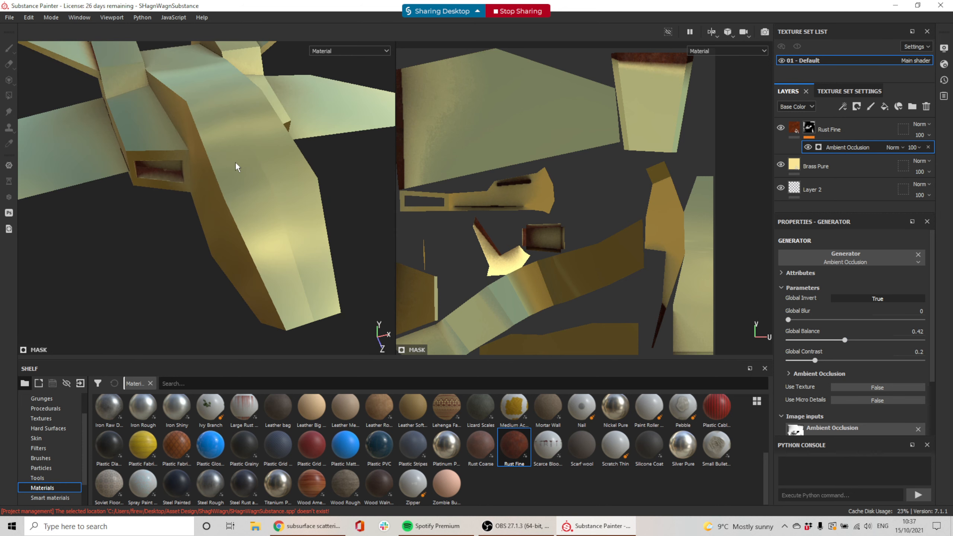
left_click_drag(312, 165, 312, 224, "alt")
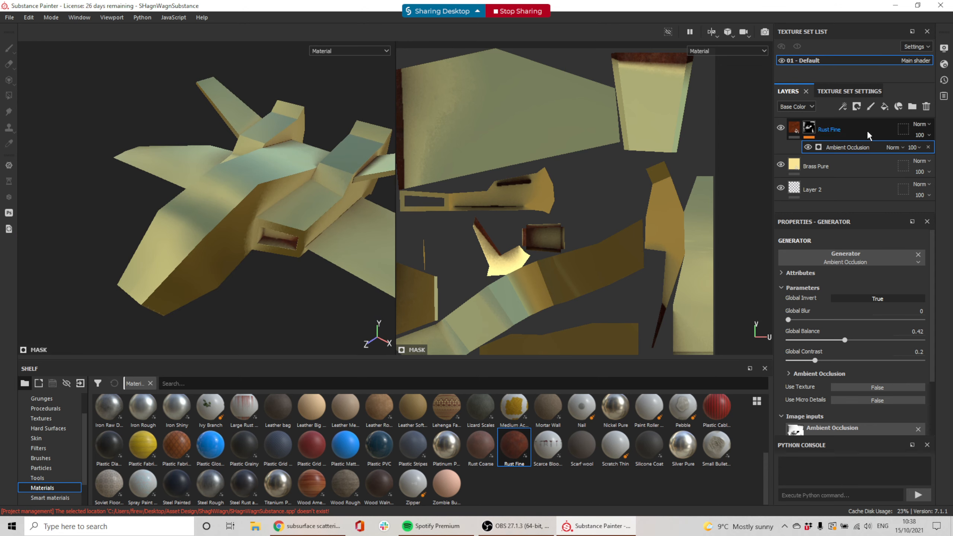
Step: Delete the Rust Fine layer and review the baked mesh maps in the texture set settings
left_click(866, 129)
left_click(927, 107)
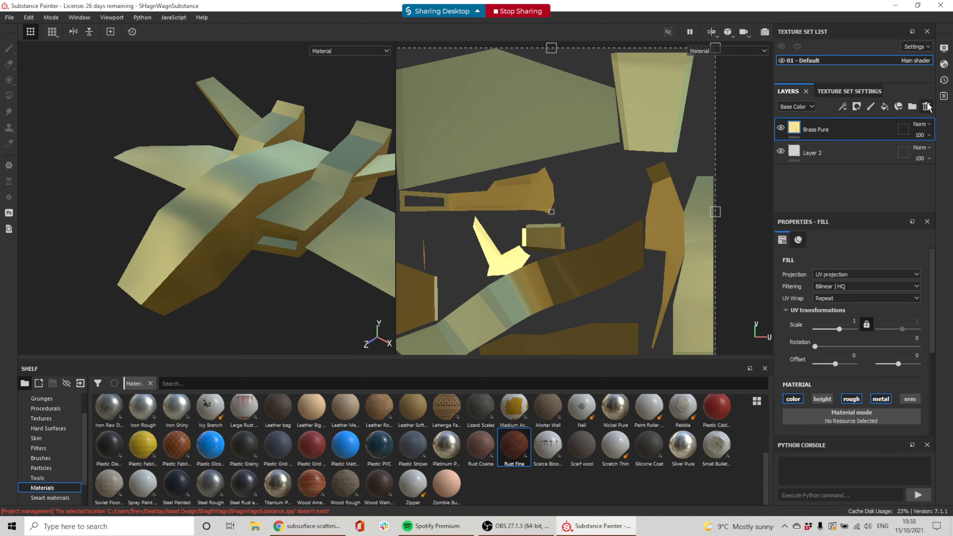
left_click(848, 92)
scroll(844, 146, "up", 2)
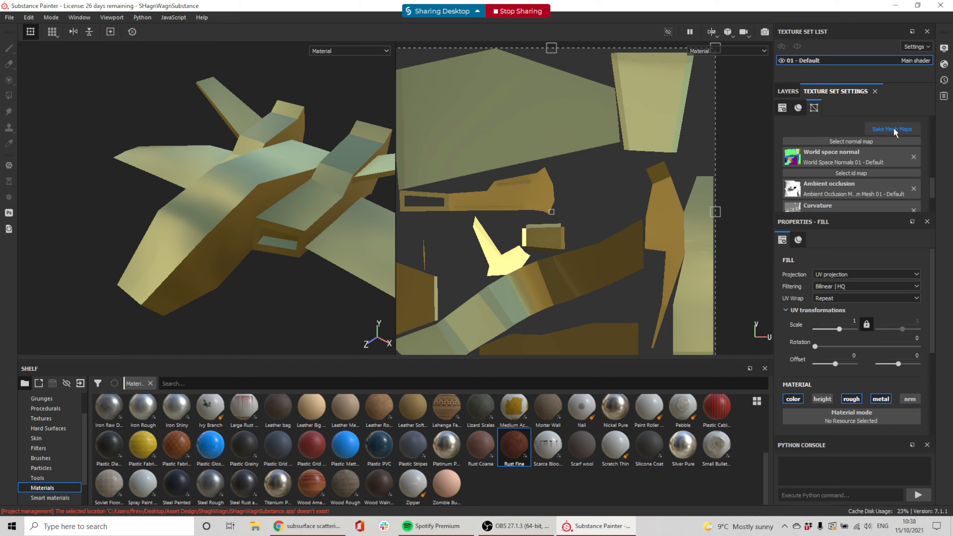
left_click(788, 92)
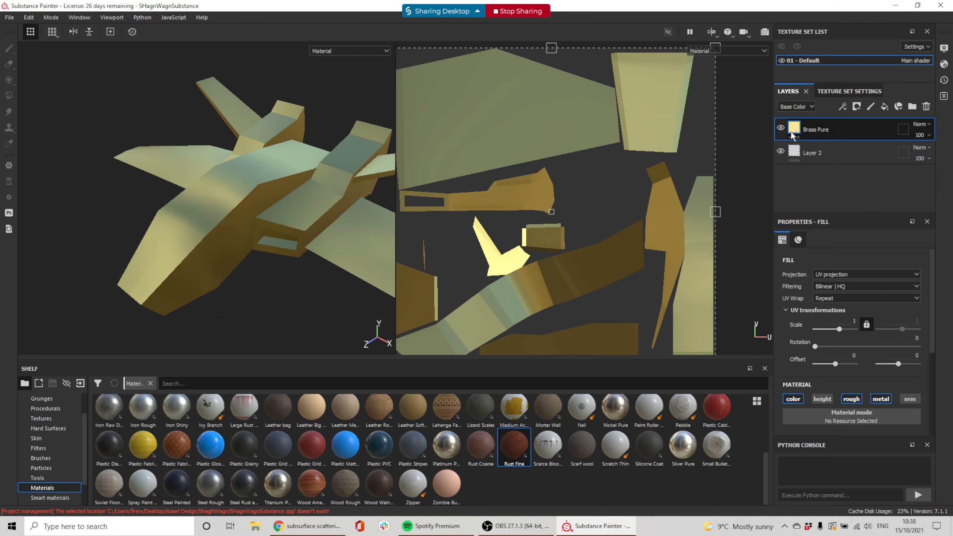
Step: Add the Rust Fine material as a fill layer above Brass Pure again and give it a black mask
scroll(574, 443, "up", 3)
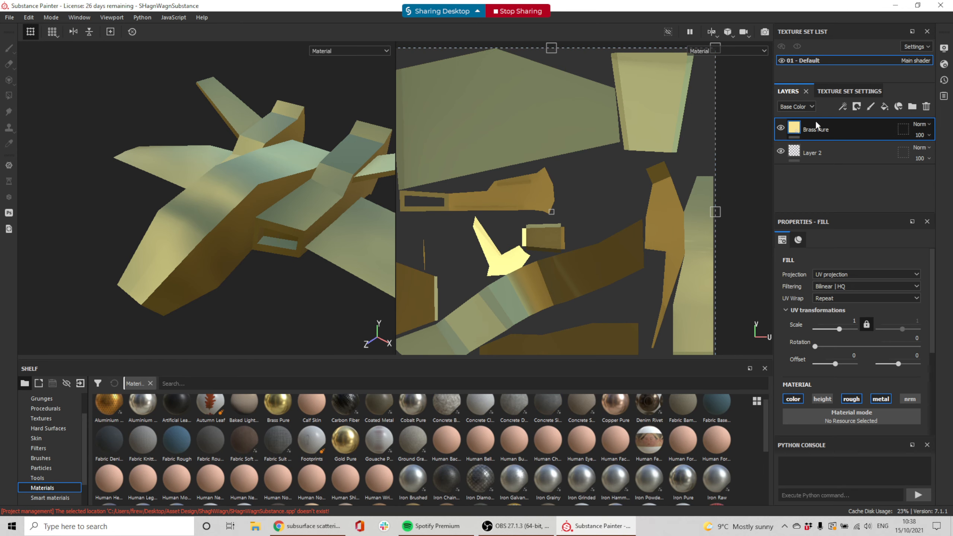
scroll(525, 443, "down", 3)
left_click_drag(514, 448, 811, 119)
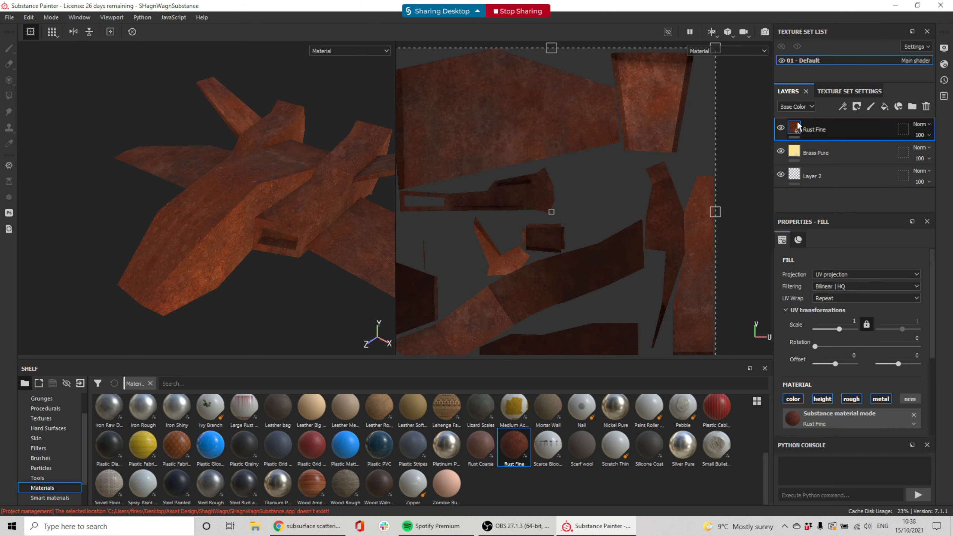
right_click(796, 122)
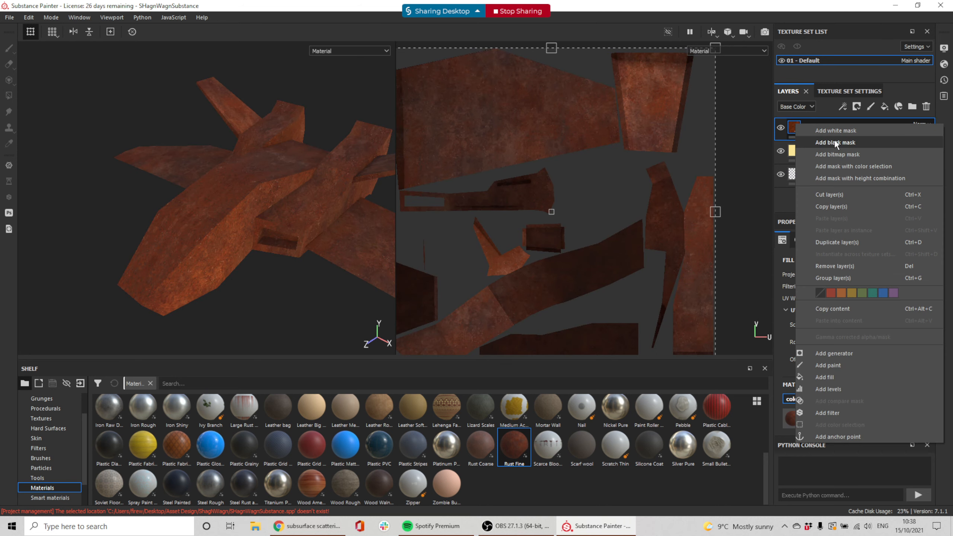
left_click(845, 141)
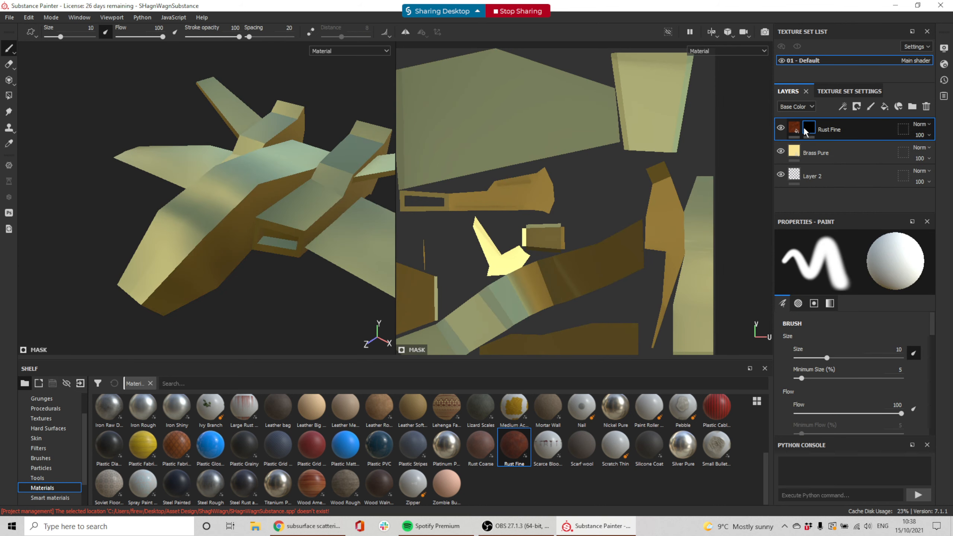
Step: Add a generator to the Rust Fine layer's black mask and choose Ambient Occlusion for it
right_click(809, 129)
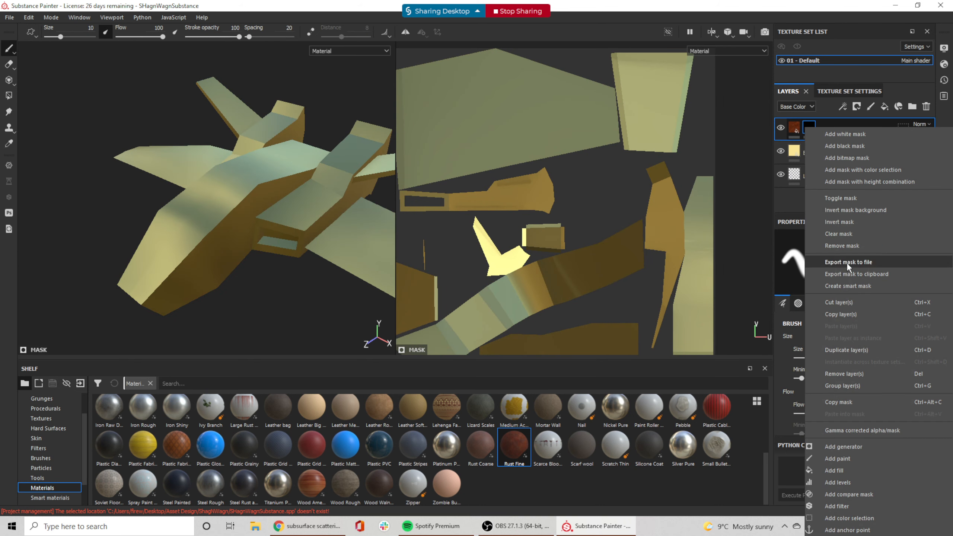
left_click(859, 448)
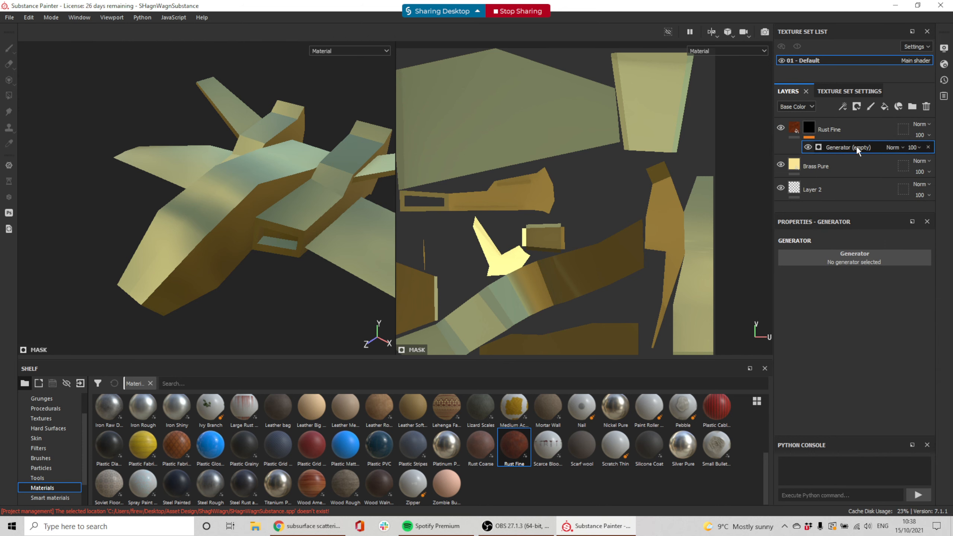
left_click(855, 259)
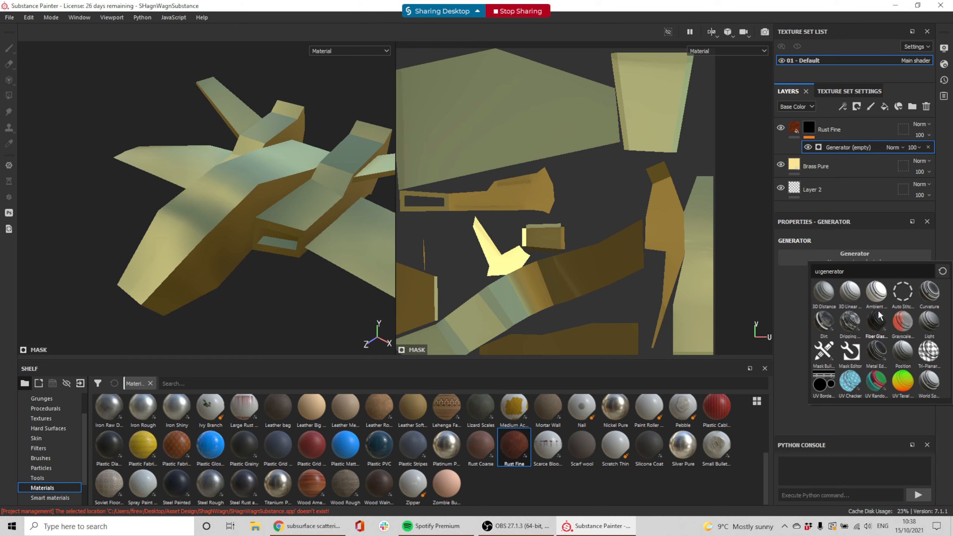
left_click(876, 298)
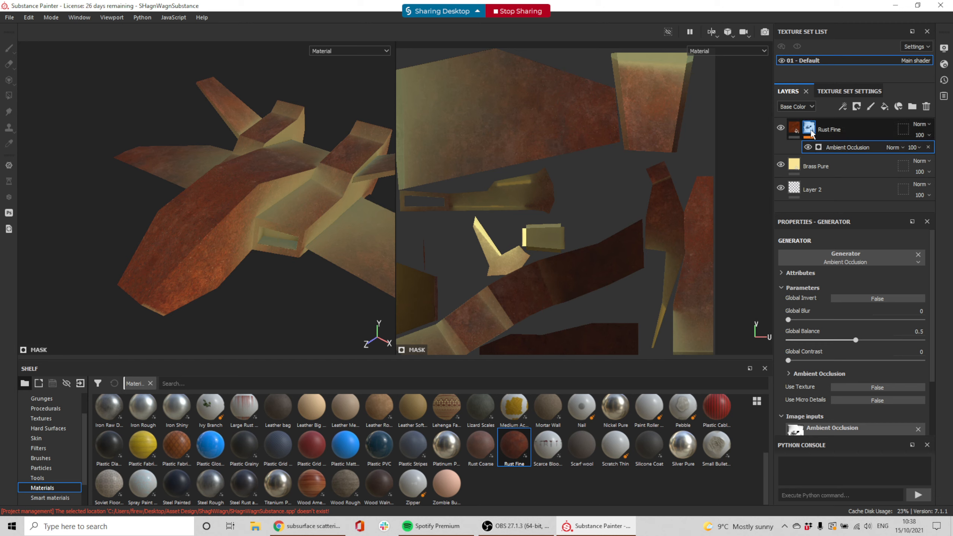
mouse_move(811, 132)
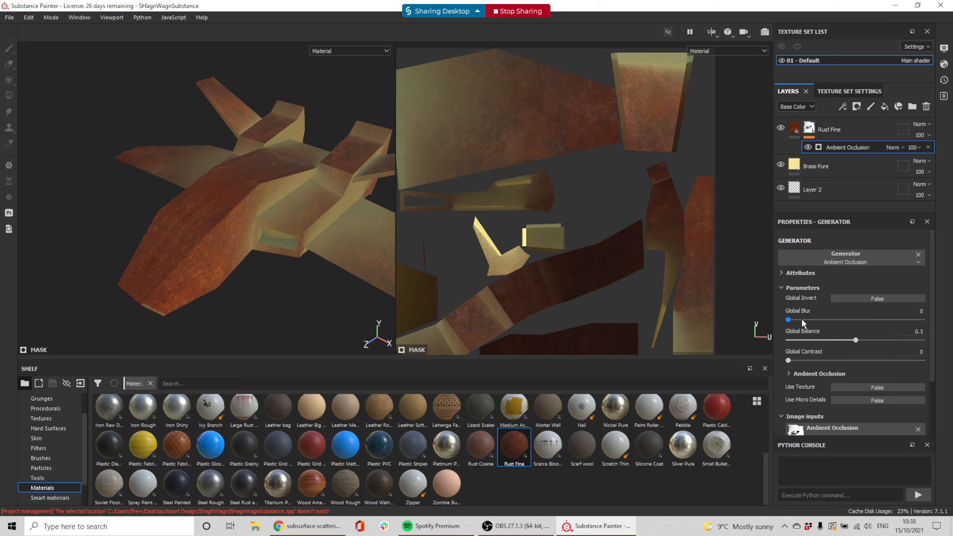
Step: Turn on the generator's Global Invert and set Global Blur to 0.89, Global Balance to 0.36 and Global Contrast to 0.02
left_click(885, 297)
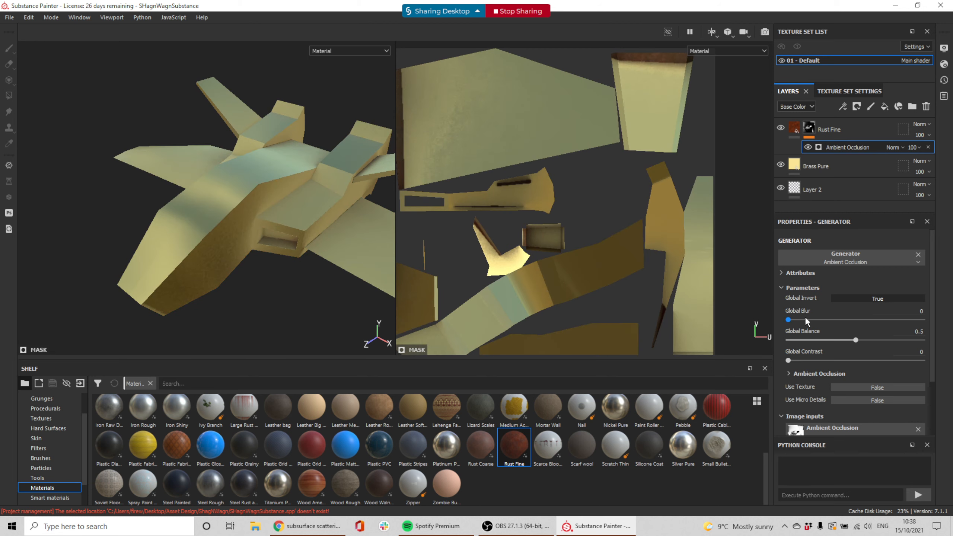
left_click_drag(788, 320, 836, 340)
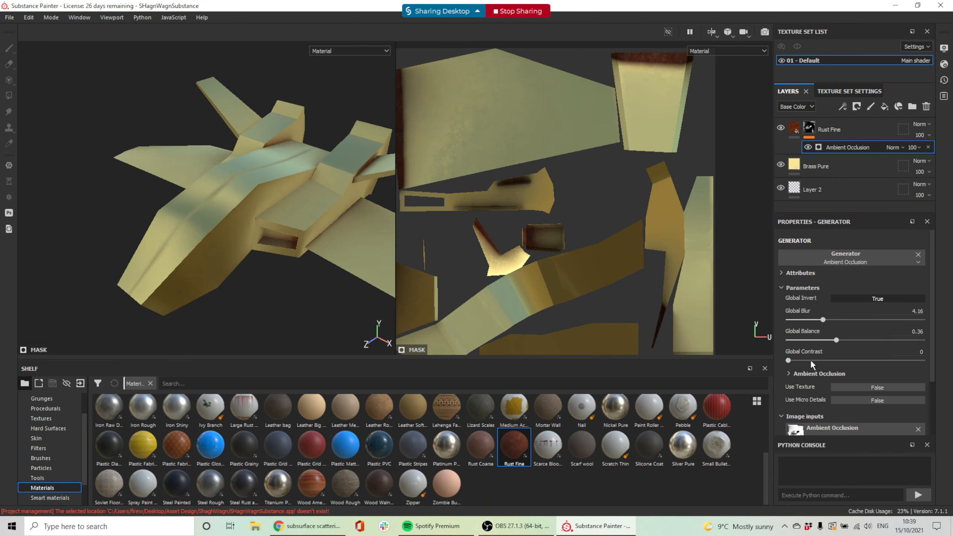
mouse_move(790, 360)
left_mouse_down()
mouse_move(808, 360)
mouse_move(791, 360)
left_mouse_up()
left_click_drag(822, 320, 795, 320)
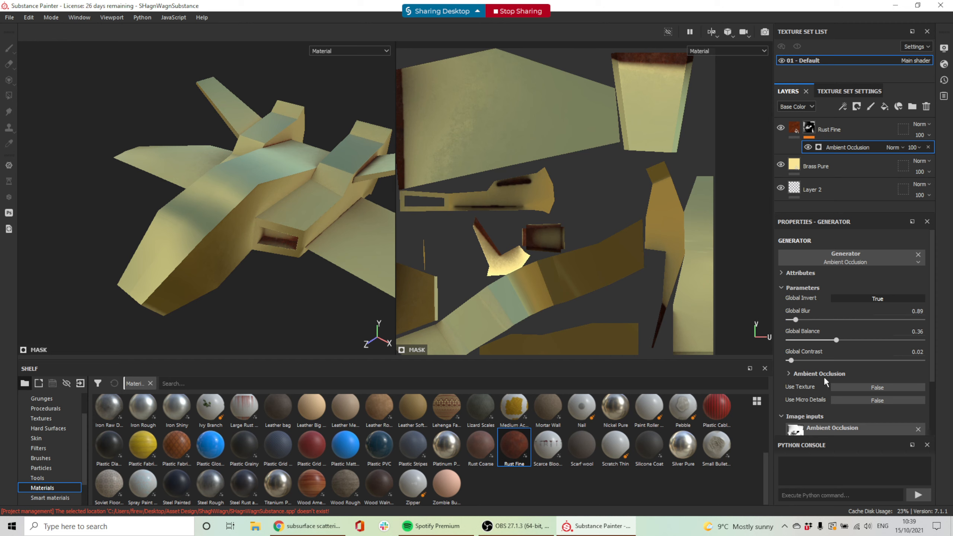
scroll(838, 353, "down", 1)
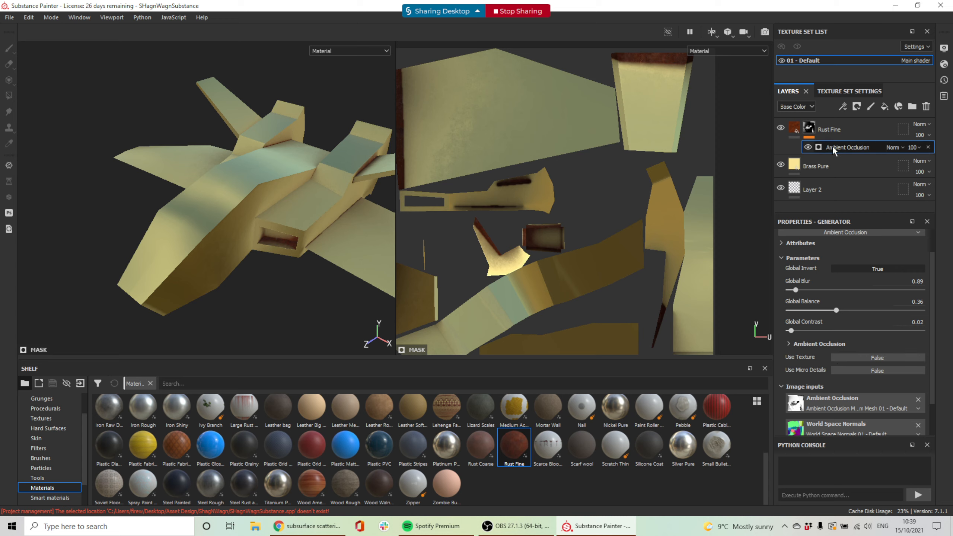
Step: Set the generator's Global Balance to 0.27 and Global Blur to 0.95, and inspect the rust in the ship's crevices
mouse_move(810, 129)
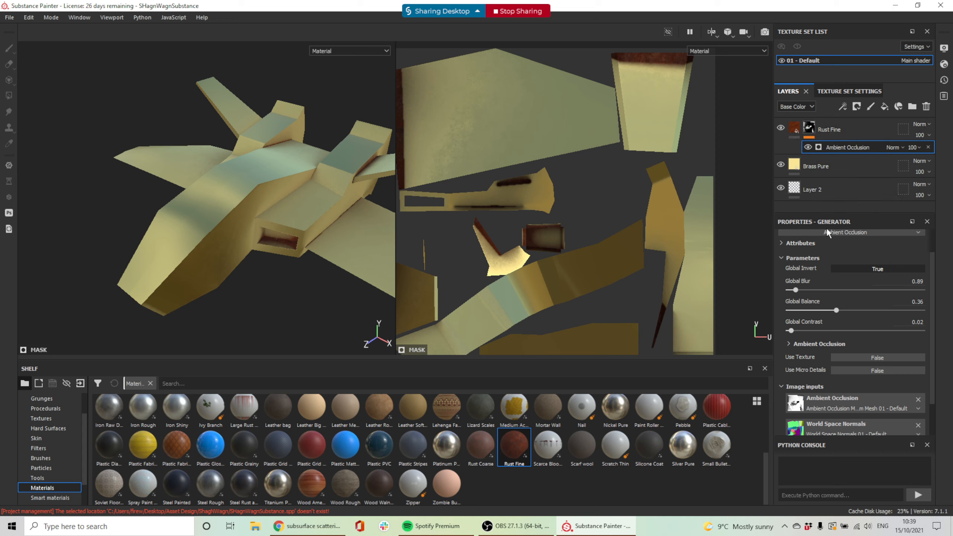
left_click_drag(836, 310, 795, 306)
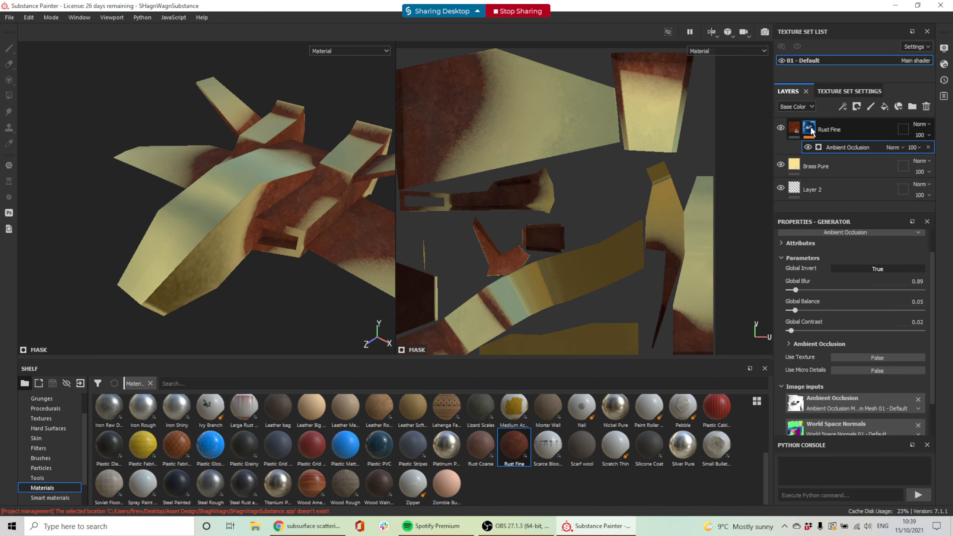
left_click_drag(795, 311, 838, 292)
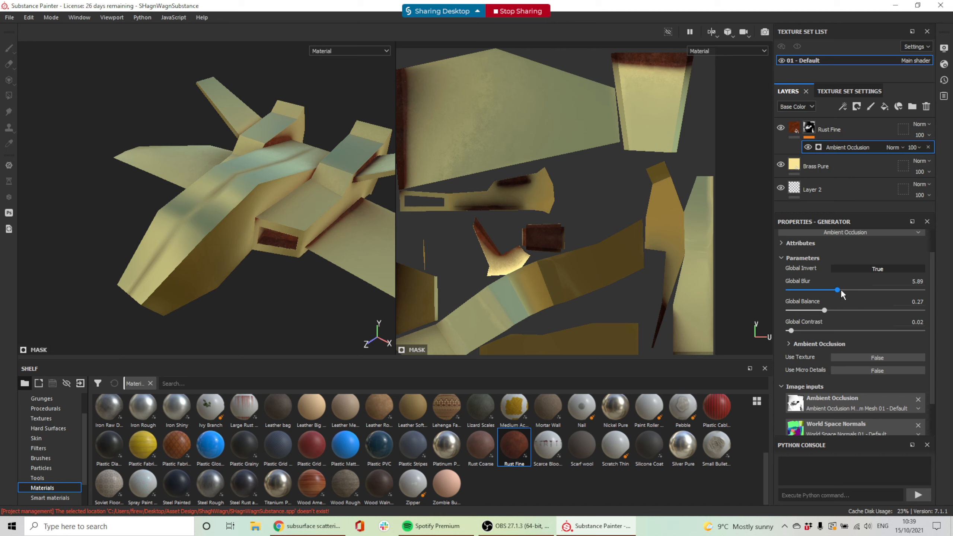
left_click_drag(837, 292, 795, 295)
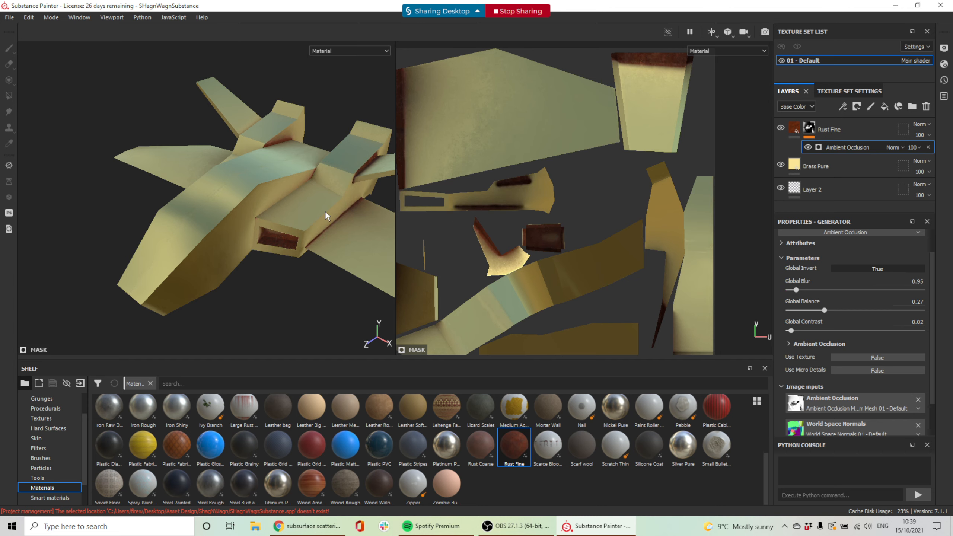
left_click_drag(297, 228, 254, 197, "alt")
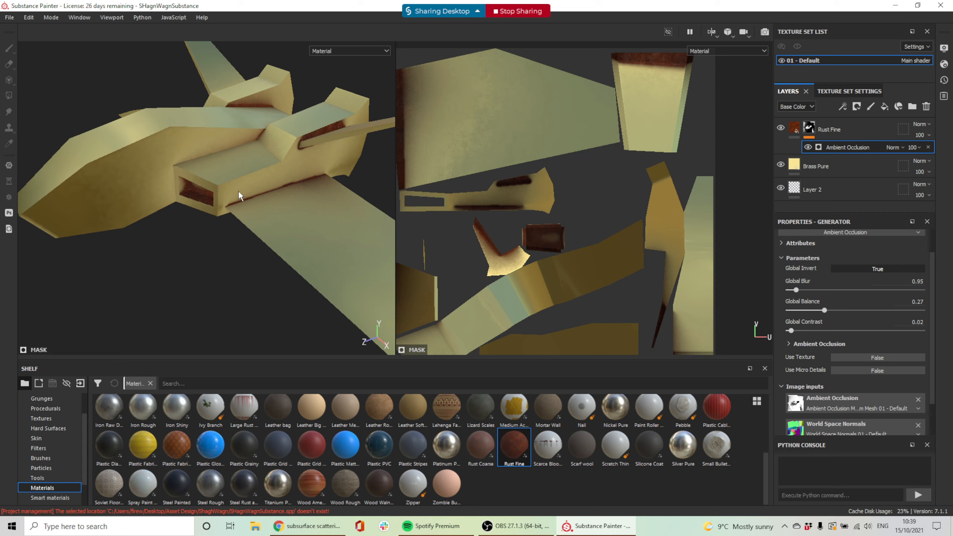
left_click_drag(282, 203, 185, 219, "alt")
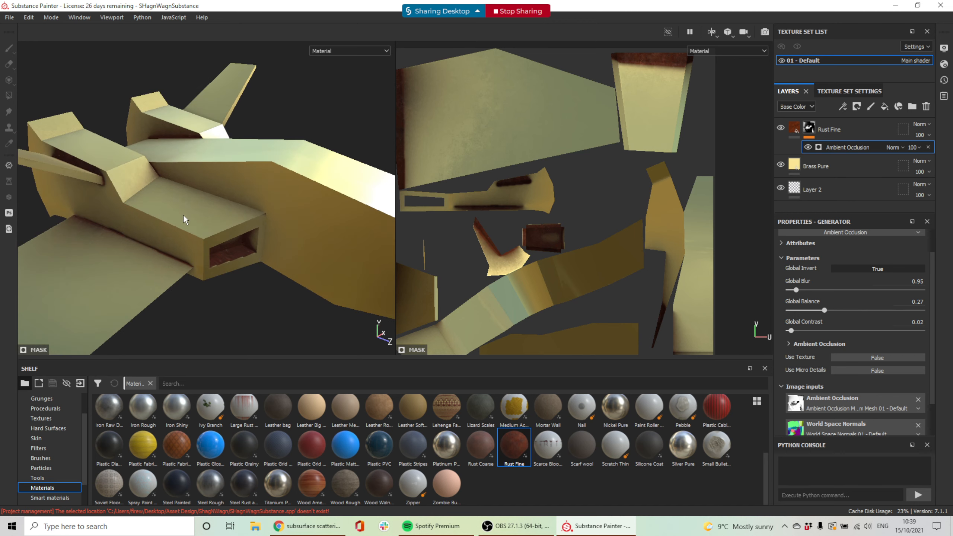
mouse_move(260, 247)
left_mouse_down("alt")
mouse_move(266, 223)
mouse_move(298, 231)
mouse_move(268, 262)
mouse_move(221, 274)
mouse_move(225, 232)
left_mouse_up("alt")
left_click(831, 134)
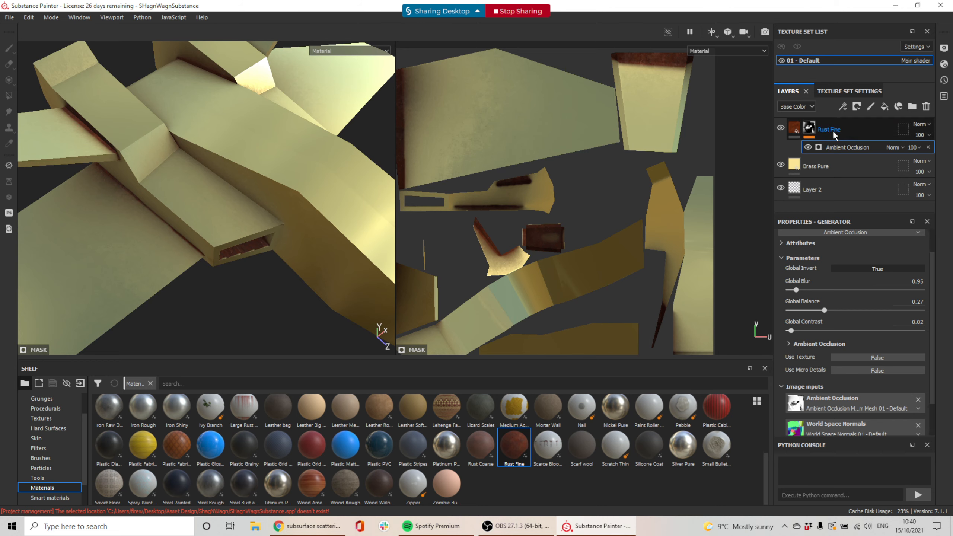
Step: Add a Blur filter to the Rust Fine layer's mask and set its Blur Intensity to 6.26
right_click(833, 129)
left_click(874, 410)
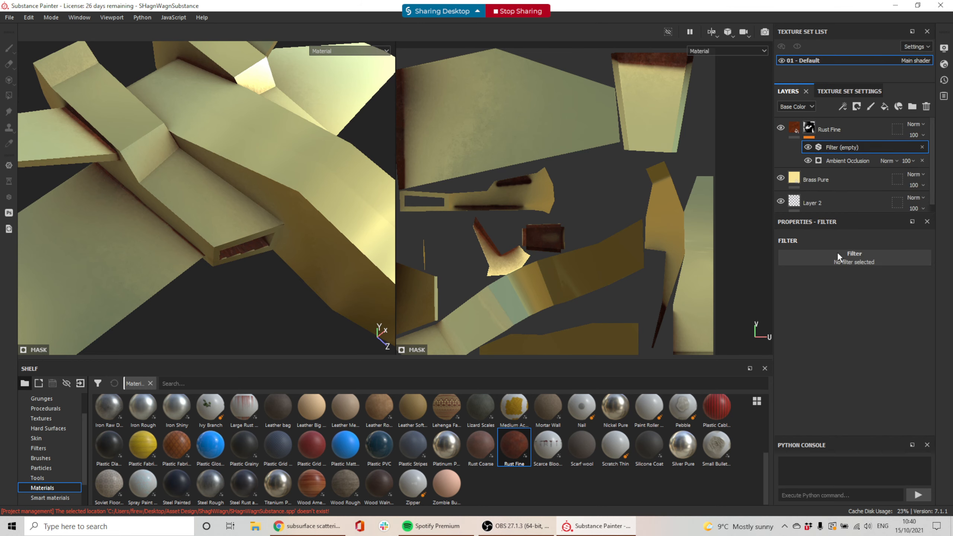
left_click(863, 262)
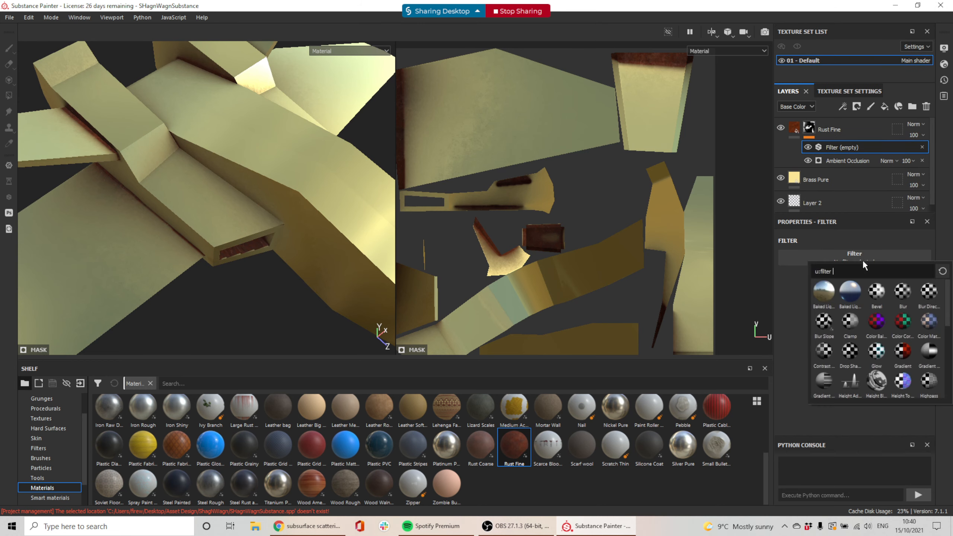
left_click(903, 297)
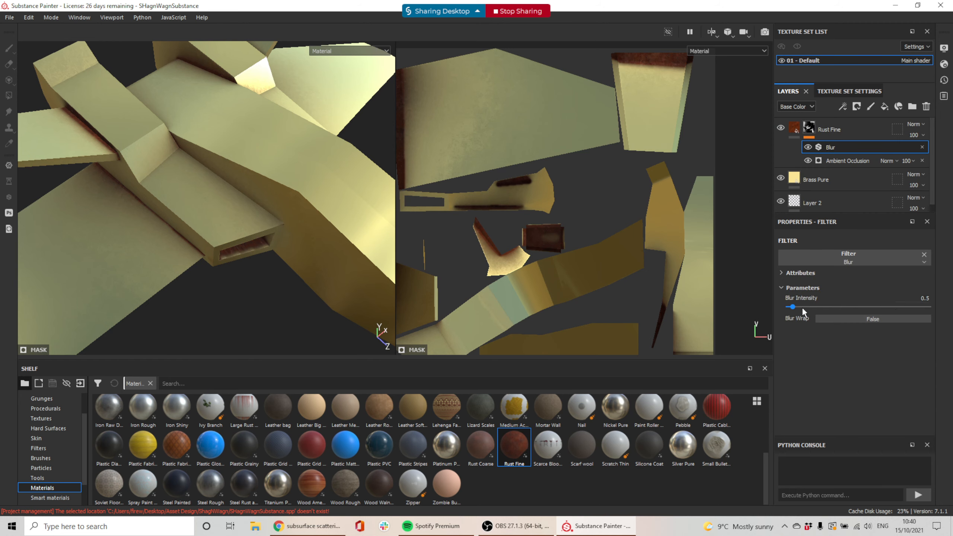
mouse_move(793, 307)
left_mouse_down()
mouse_move(820, 307)
mouse_move(795, 307)
left_mouse_up()
left_click_drag(277, 244, 217, 240, "alt")
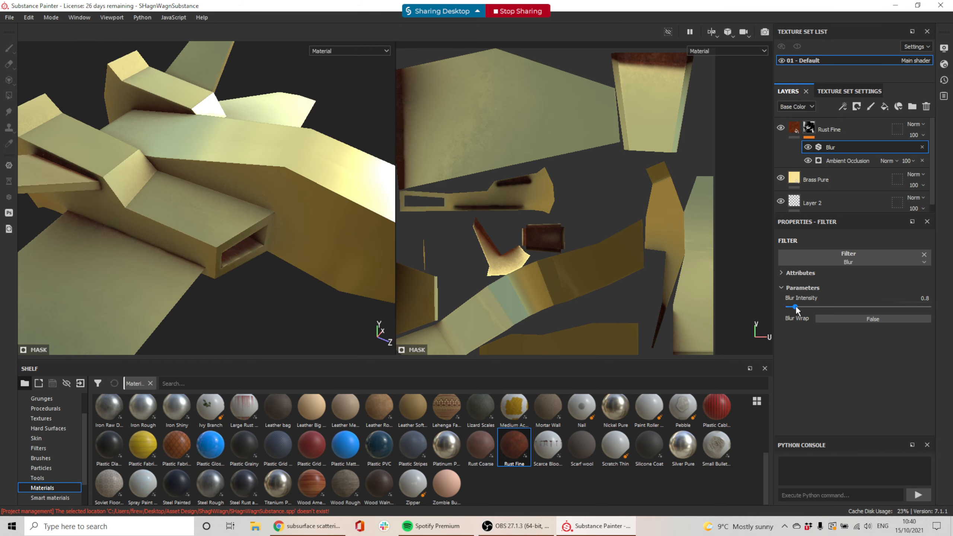
left_click_drag(794, 307, 844, 310)
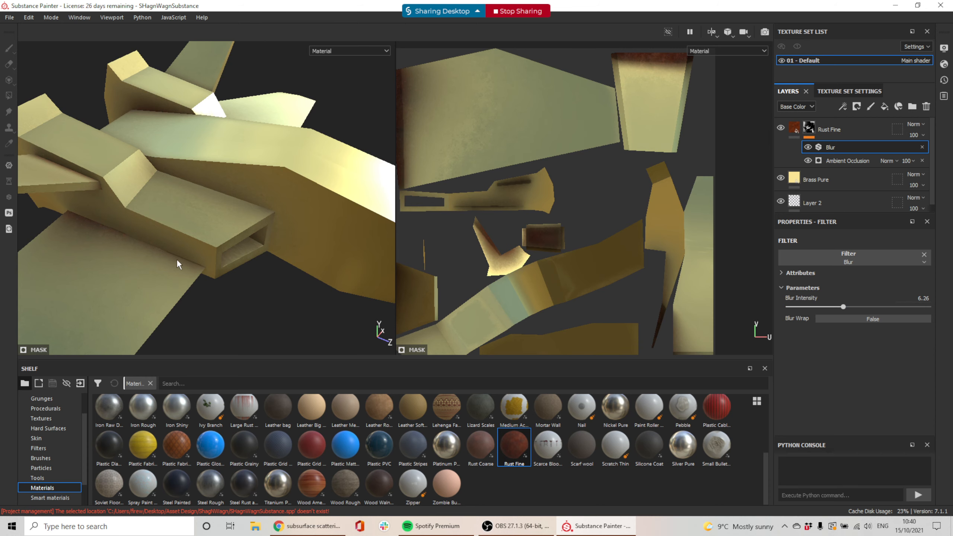
left_click_drag(224, 197, 293, 206, "alt")
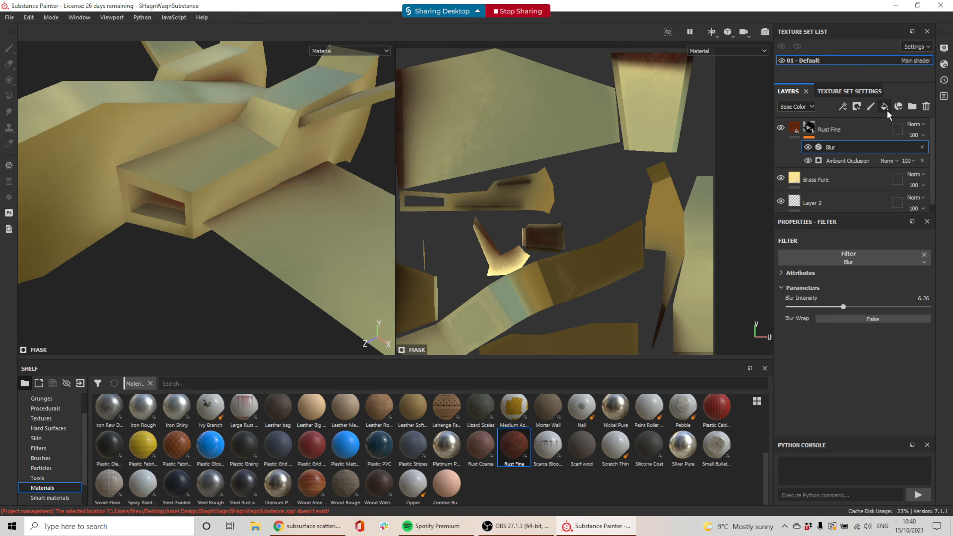
Step: Set the Rust Fine mask's Ambient Occlusion generator to Global Balance 0.25, Global Contrast 0.06 and Global Blur 1.55
left_click(855, 160)
mouse_move(819, 311)
left_mouse_down()
mouse_move(838, 311)
mouse_move(814, 311)
left_mouse_up()
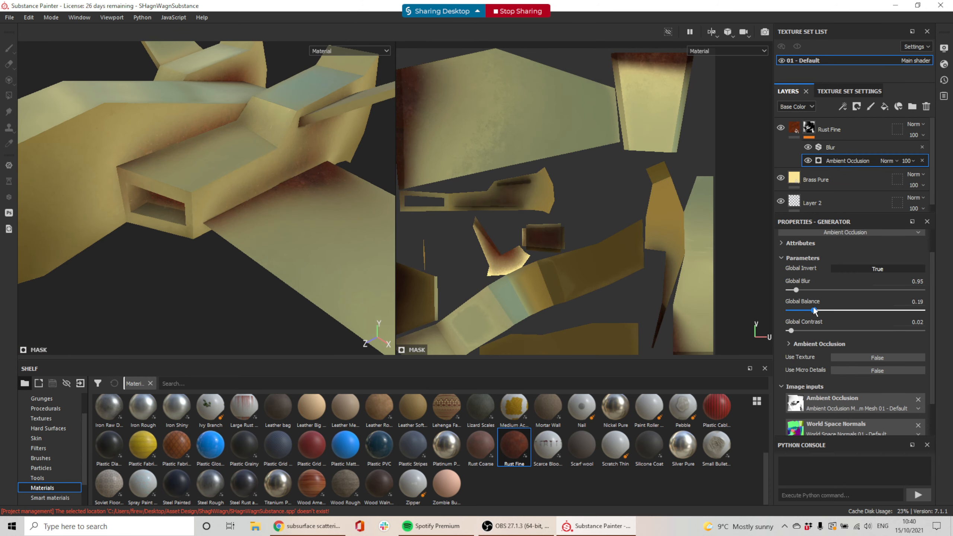
left_click_drag(297, 203, 372, 201, "alt")
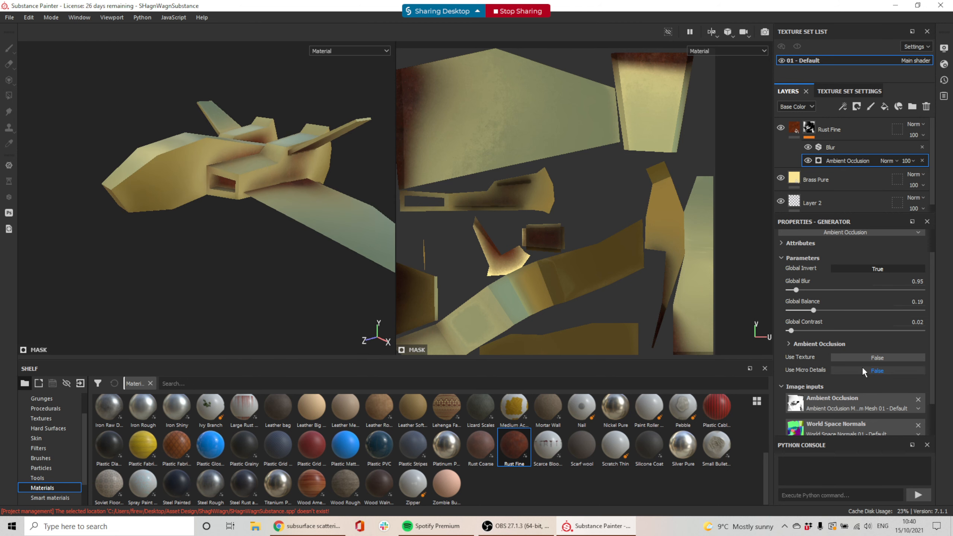
left_click(795, 331)
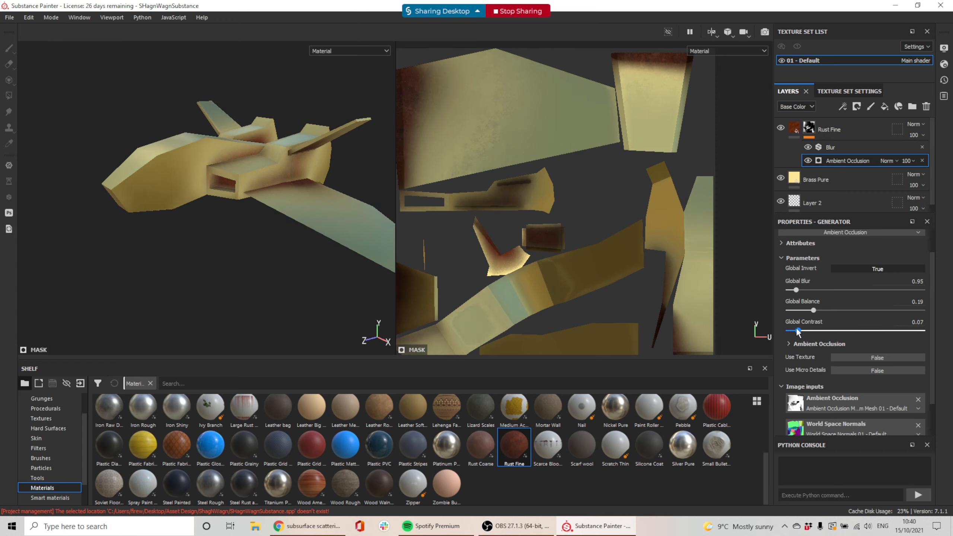
left_click_drag(814, 311, 822, 310)
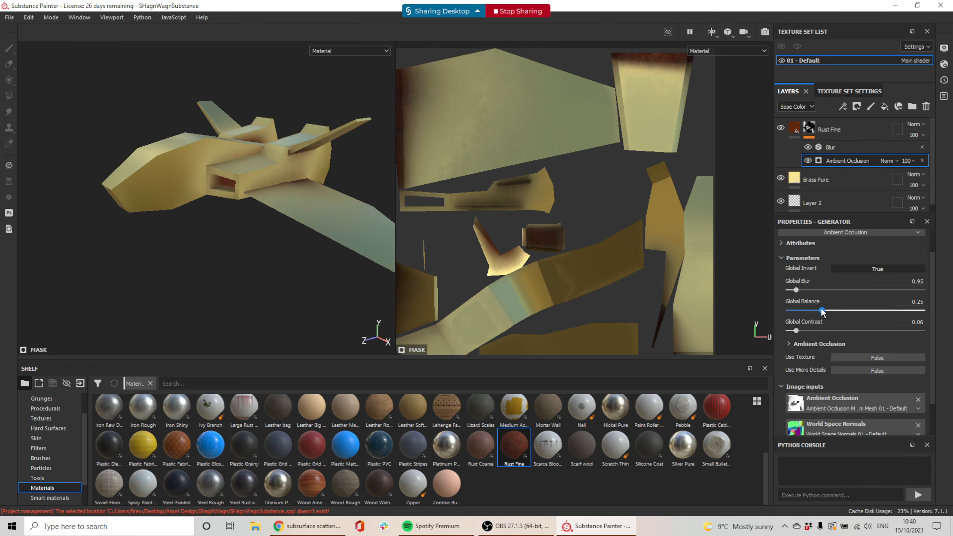
left_click_drag(261, 201, 293, 215, "alt")
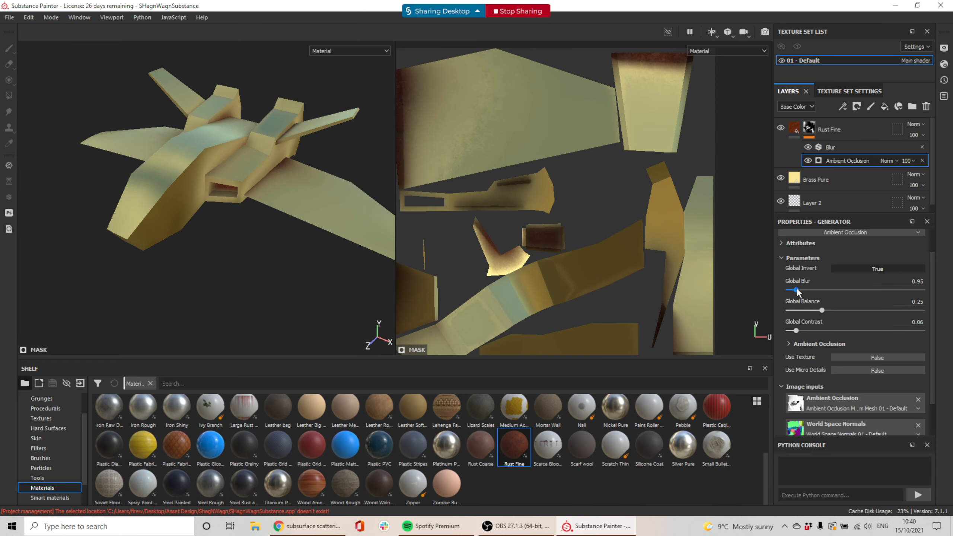
left_click_drag(796, 290, 800, 291)
left_click_drag(268, 241, 193, 171, "alt")
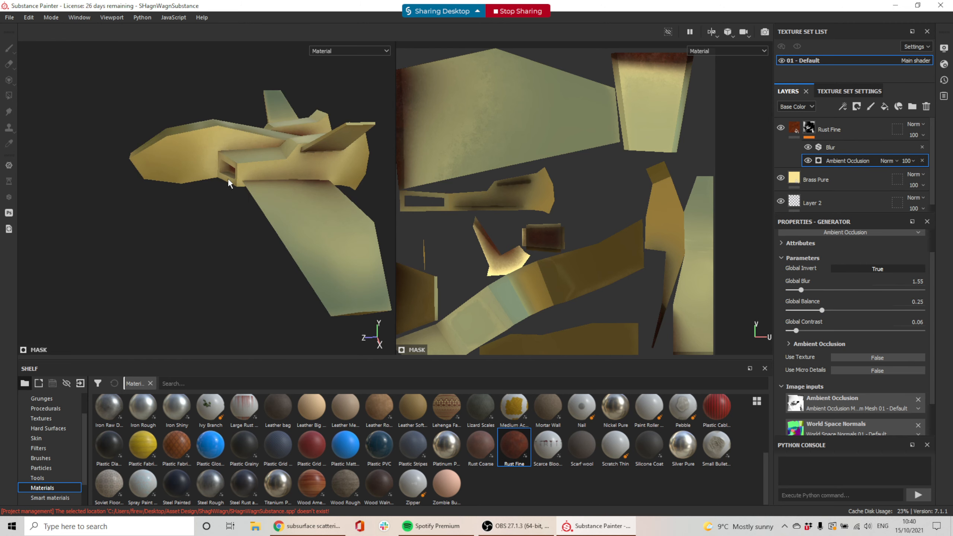
Step: Examine the blurred rust around the ship's intake, wing joints and hull from several angles and distances
left_click_drag(257, 181, 345, 138, "alt")
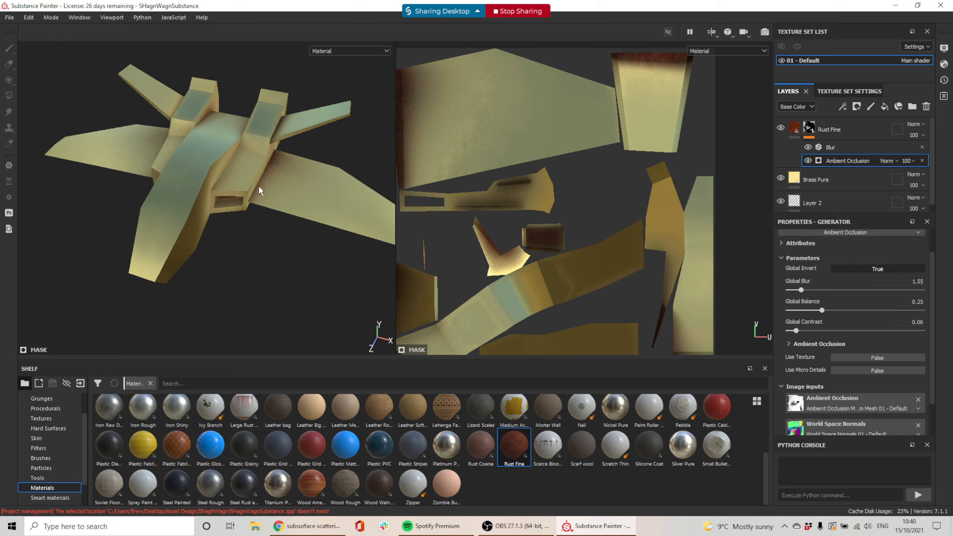
left_click_drag(259, 185, 198, 210, "alt")
left_click_drag(329, 212, 263, 224, "alt")
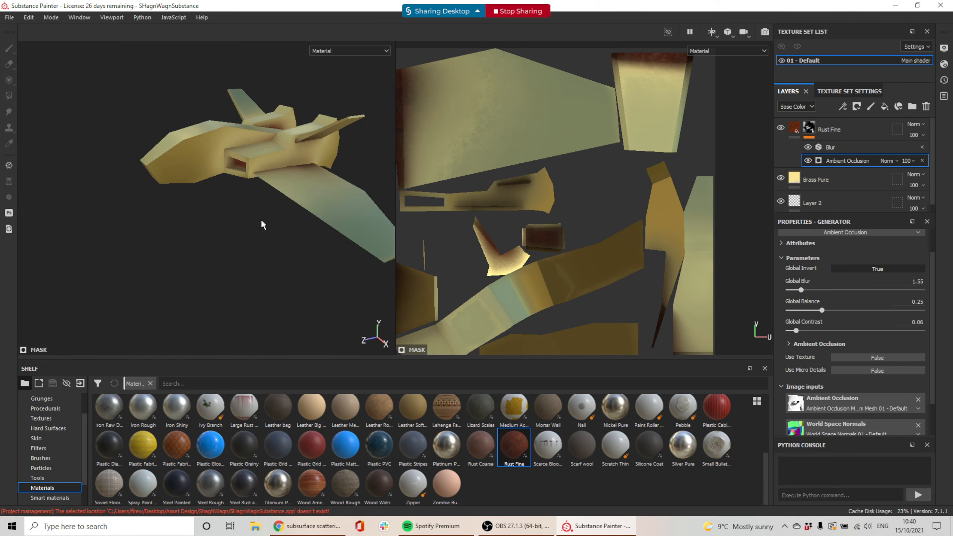
left_click_drag(272, 171, 269, 145, "alt")
scroll(271, 158, "down", 2)
scroll(274, 164, "up", 7)
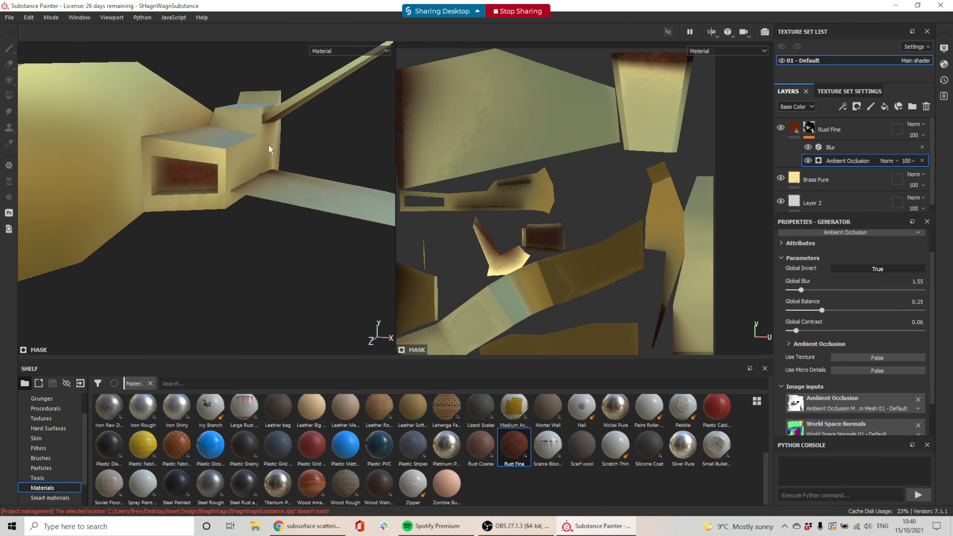
left_click_drag(180, 178, 307, 196, "alt")
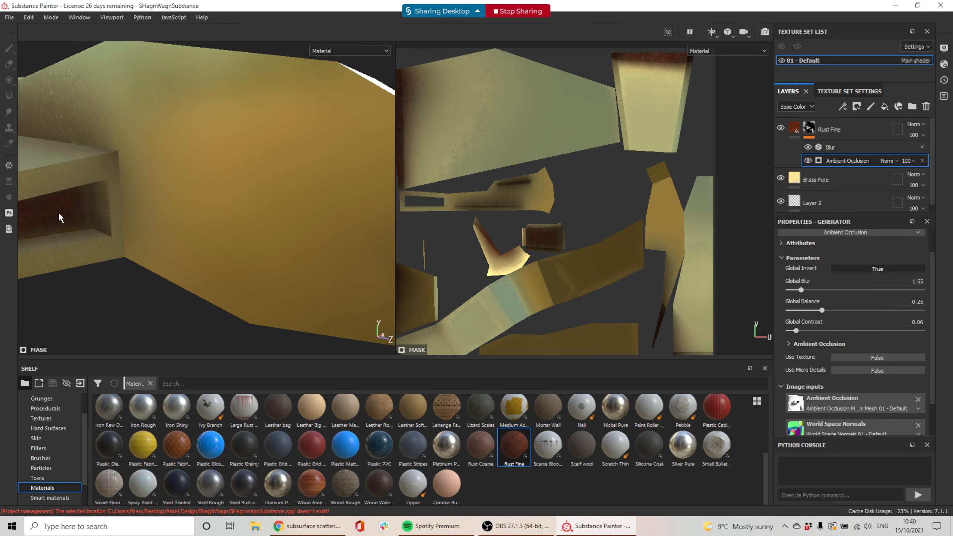
scroll(145, 211, "down", 5)
left_click_drag(195, 193, 94, 212, "alt")
middle_click_drag(276, 153, 172, 145, "alt")
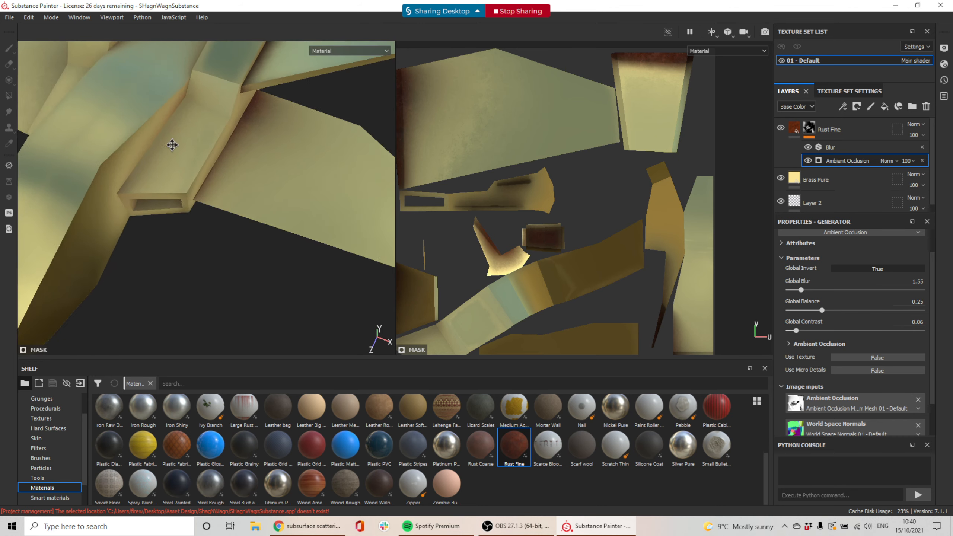
scroll(172, 144, "down", 4)
left_click_drag(258, 162, 178, 151, "alt")
scroll(231, 165, "up", 4)
scroll(231, 169, "down", 5)
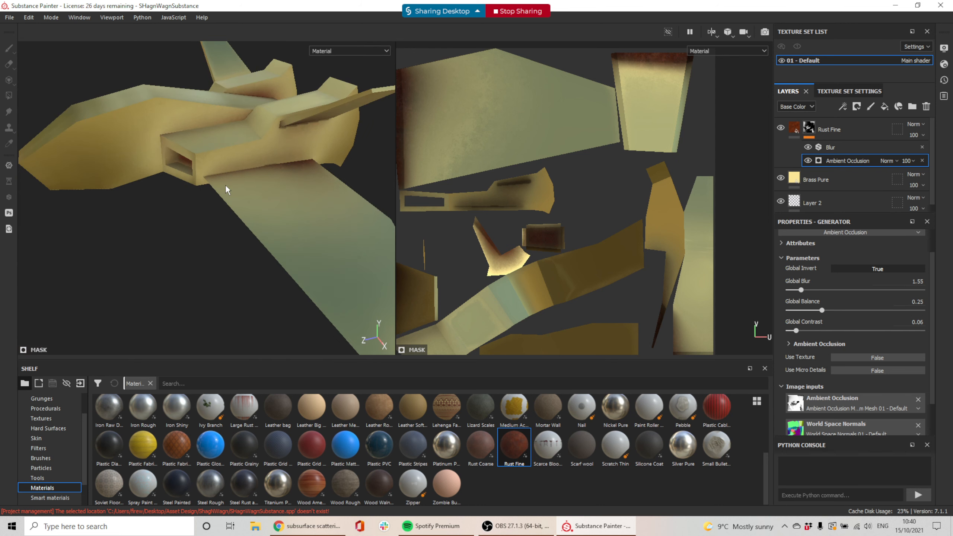
scroll(225, 185, "down", 5)
left_click_drag(172, 184, 232, 199, "alt")
scroll(226, 168, "up", 5)
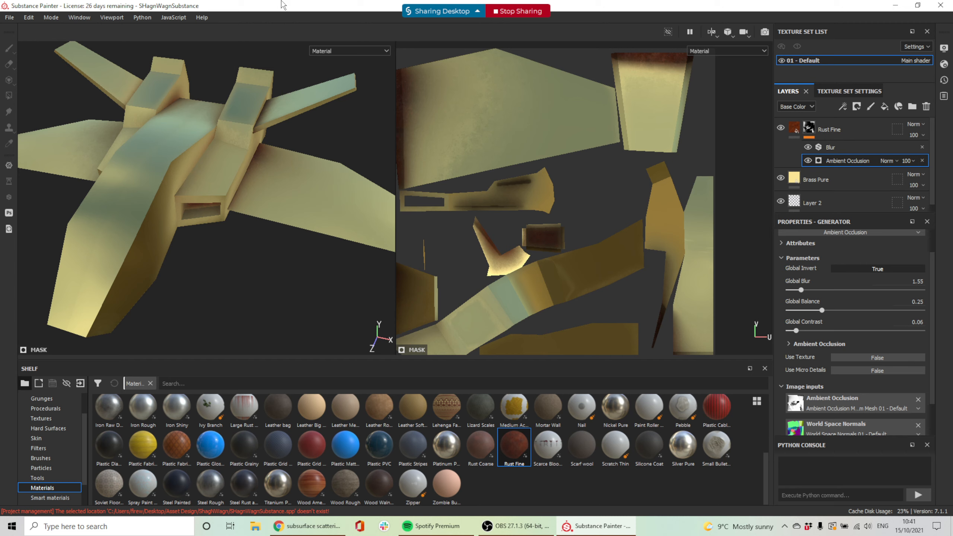
Step: Add the Iron Raw Damaged material as a fill layer above Rust Fine and give it a black mask
left_click(822, 127)
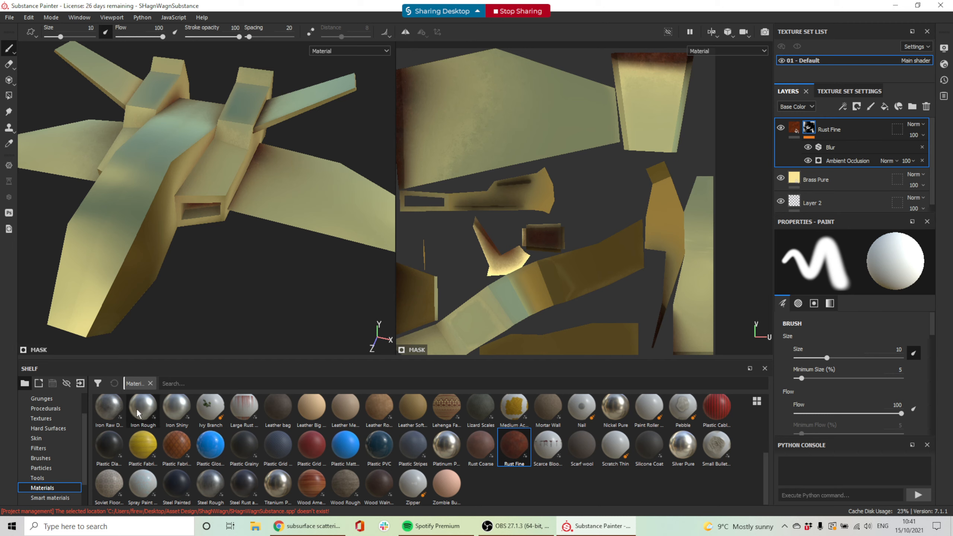
mouse_move(120, 413)
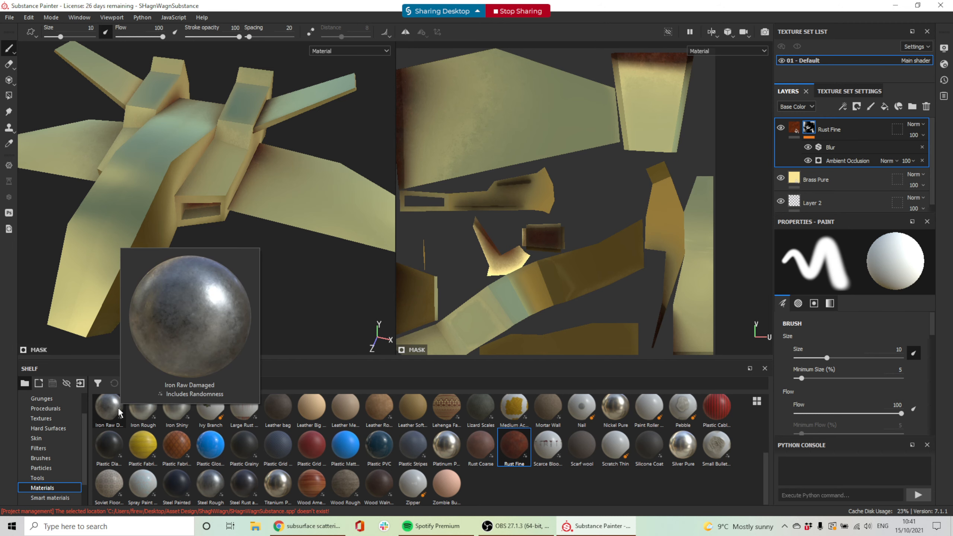
left_click_drag(120, 412, 830, 119)
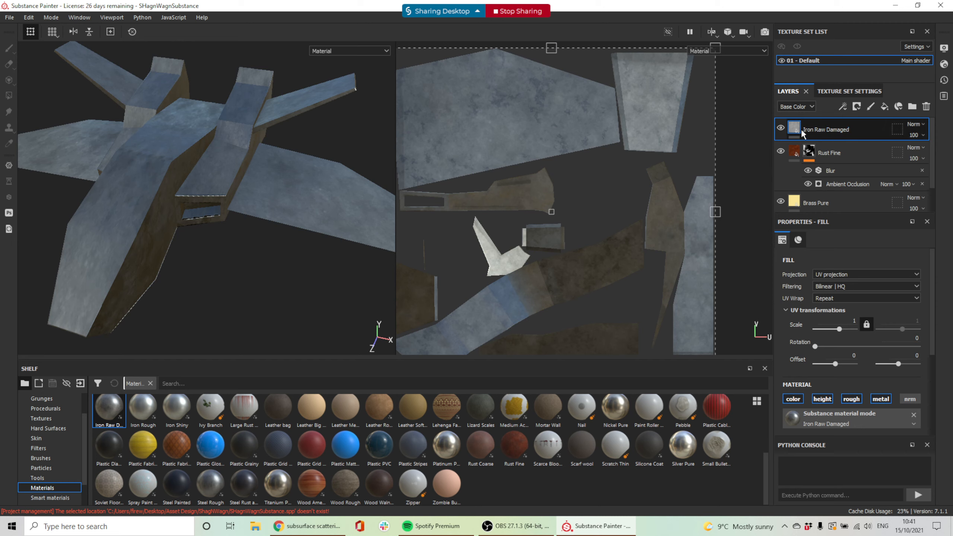
right_click(815, 127)
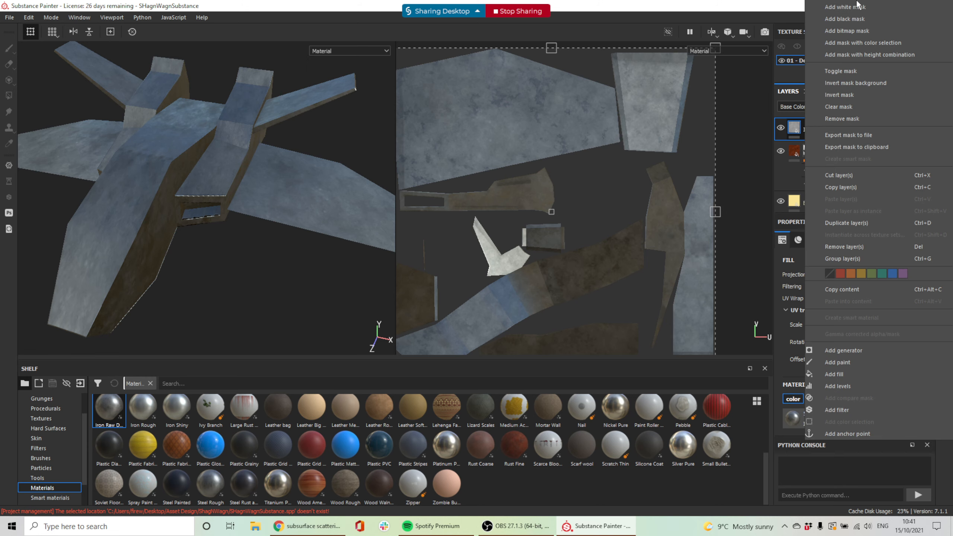
left_click(858, 6)
Step: Add a generator to the Iron Raw Damaged layer's mask and choose Curvature for it
right_click(812, 133)
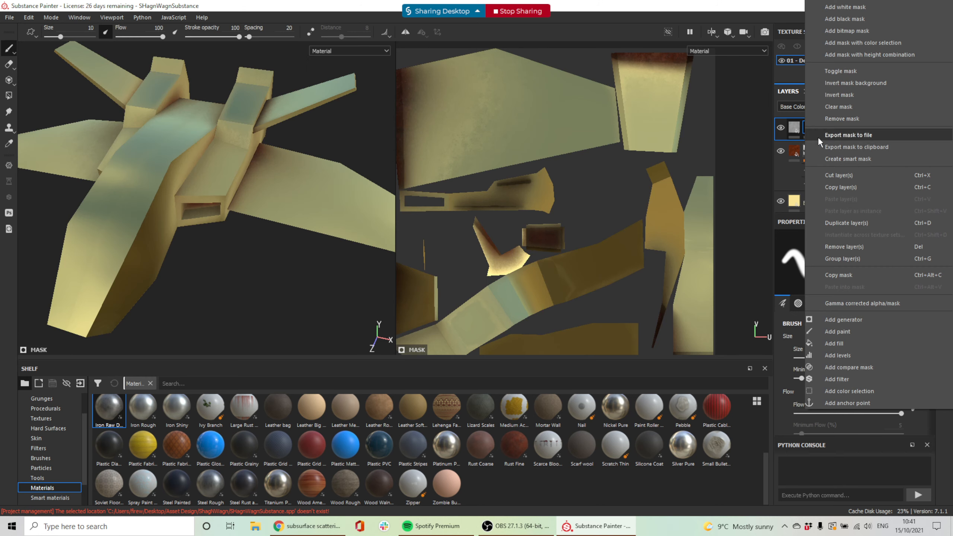
left_click(875, 319)
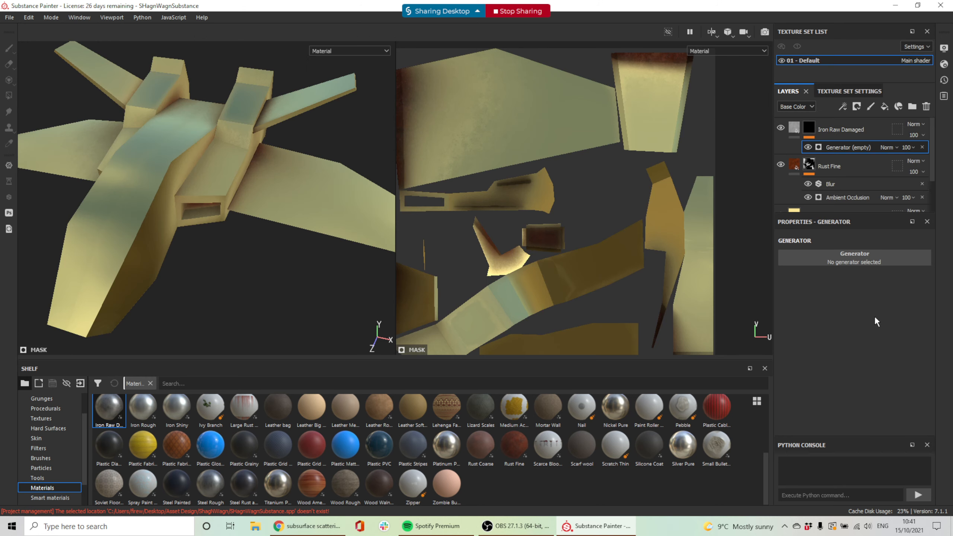
left_click(863, 259)
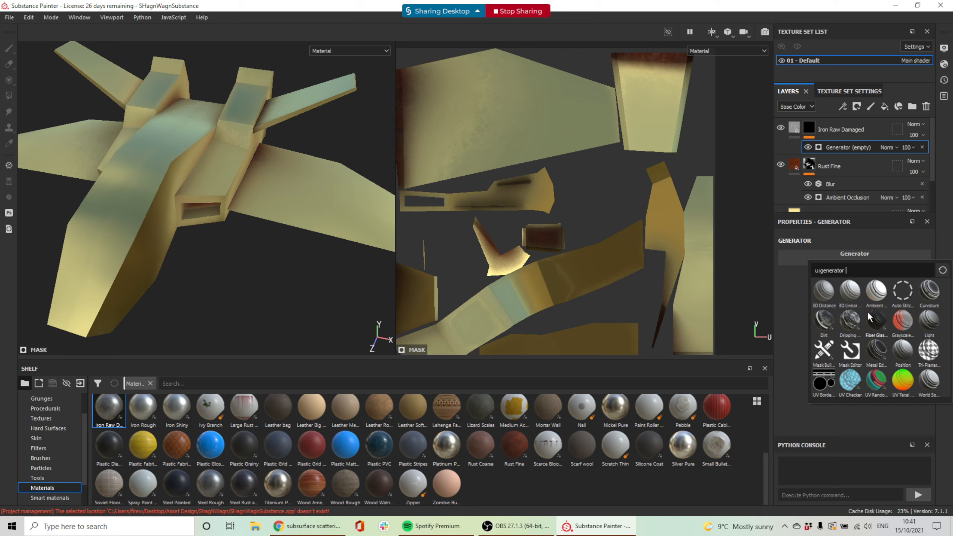
left_click(931, 294)
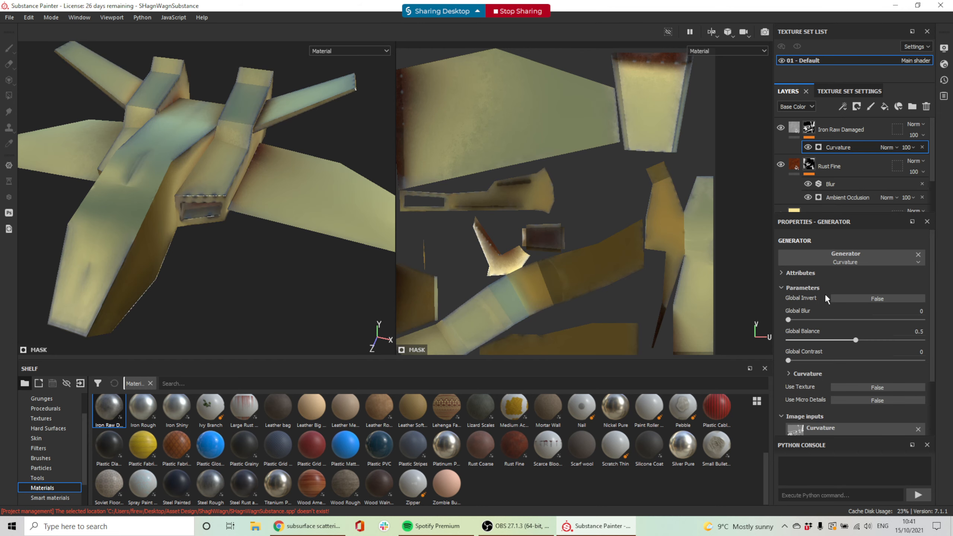
left_click_drag(239, 185, 308, 218, "alt")
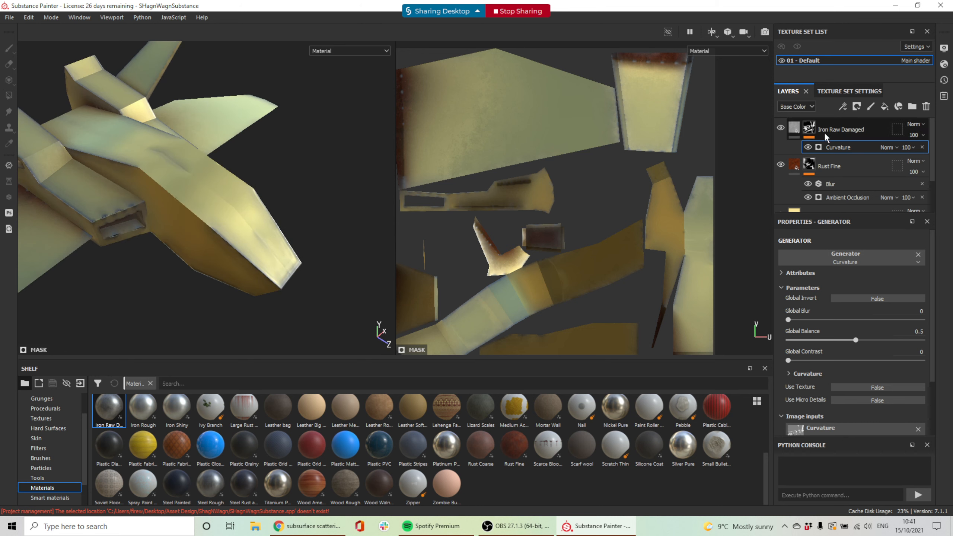
Step: Preview the Iron Raw Damaged layer's mask and look up the baked Curvature map among the shelf's textures
mouse_move(807, 133)
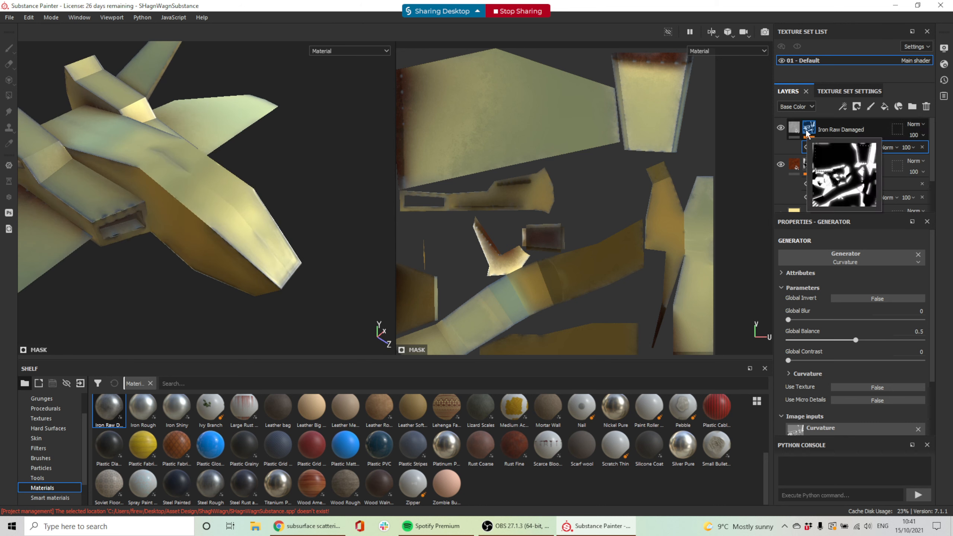
scroll(49, 456, "up", 3)
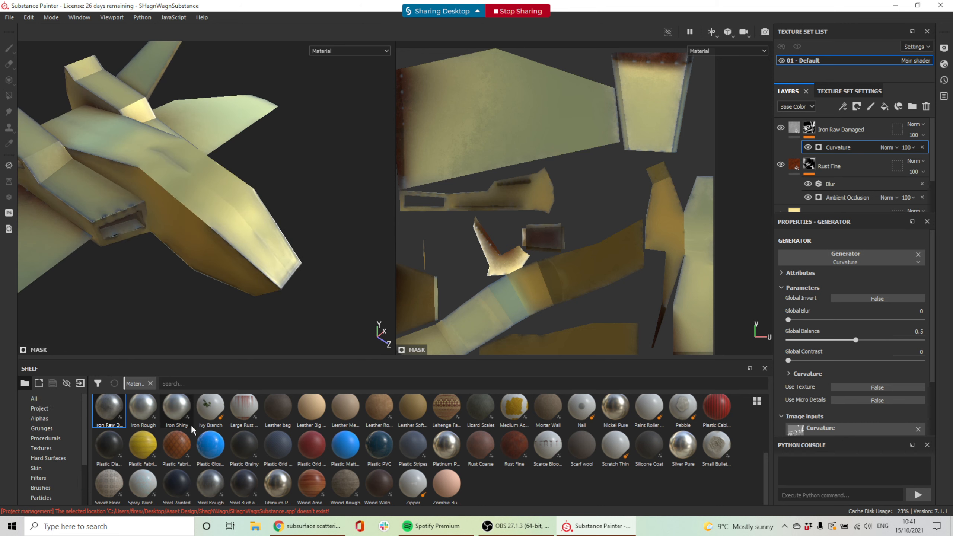
left_click(41, 447)
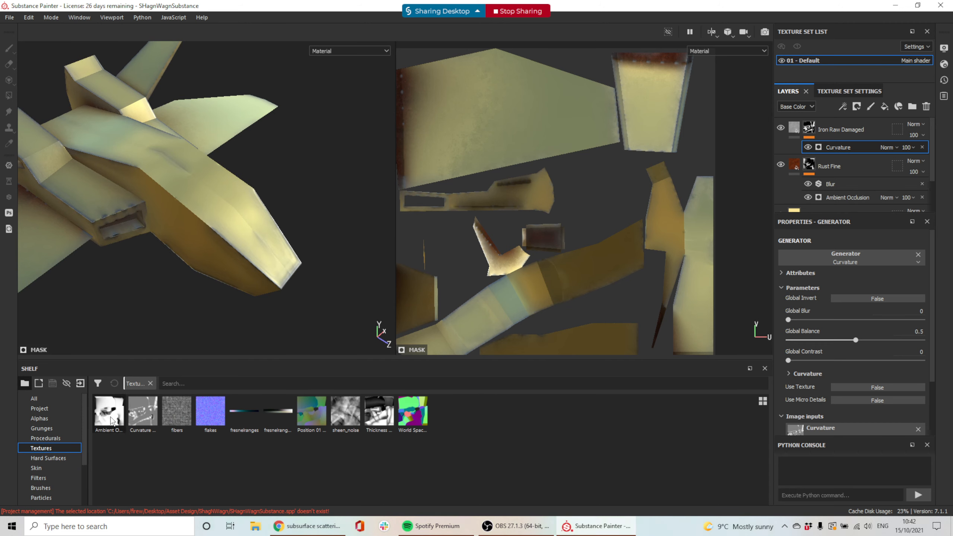
mouse_move(149, 416)
left_click_drag(314, 180, 233, 221, "alt")
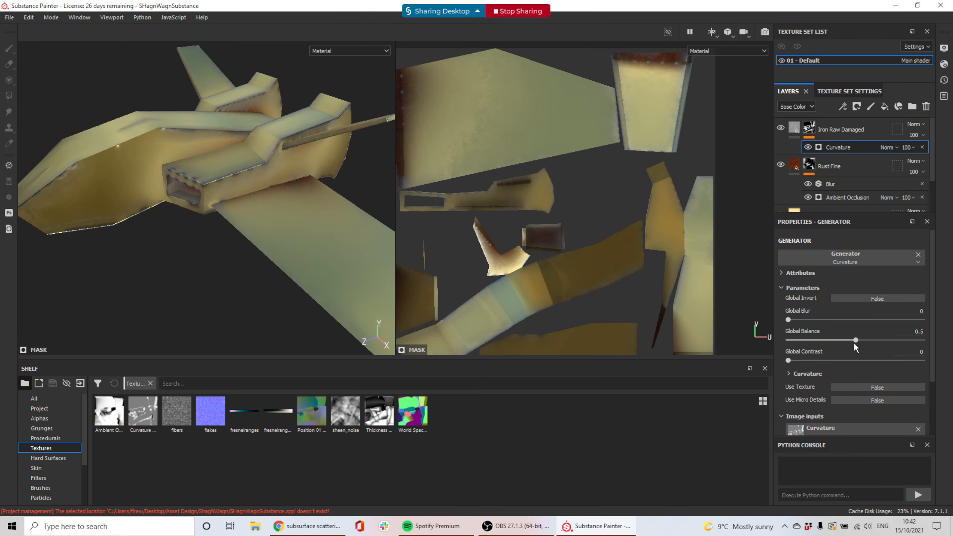
Step: Set the Curvature generator's Global Blur to 0.77, Global Balance to 0.41 and Global Contrast to 0.33, and inspect the ship's edges
mouse_move(795, 361)
left_mouse_down()
mouse_move(826, 360)
mouse_move(793, 360)
mouse_move(820, 360)
mouse_move(840, 341)
mouse_move(819, 341)
mouse_move(819, 320)
mouse_move(795, 321)
left_mouse_up()
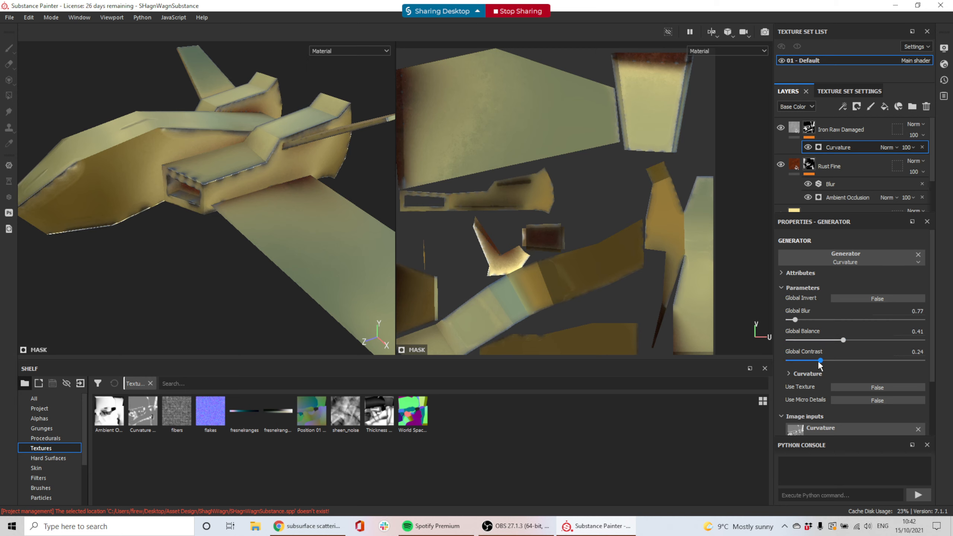
left_click_drag(820, 361, 832, 360)
left_click_drag(145, 232, 210, 185, "alt")
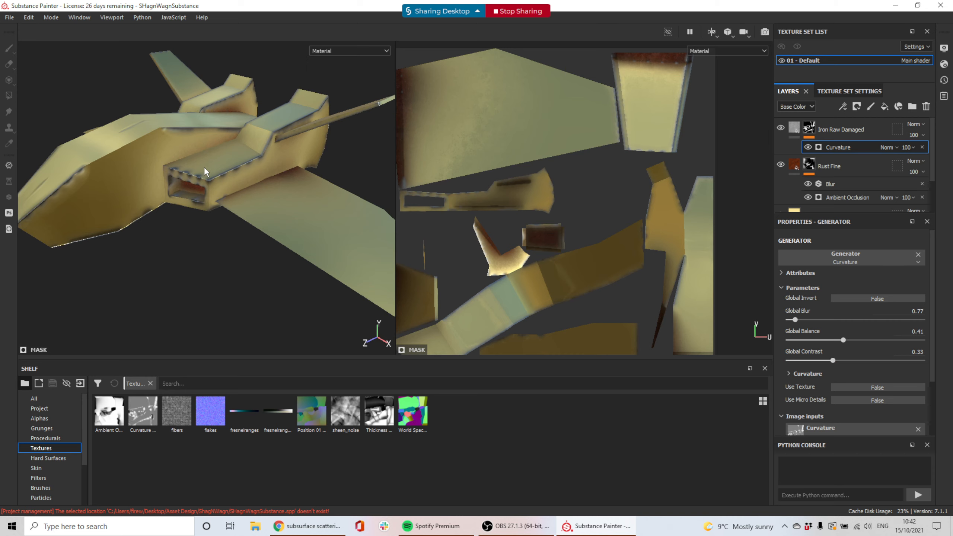
left_click_drag(204, 167, 229, 175, "alt")
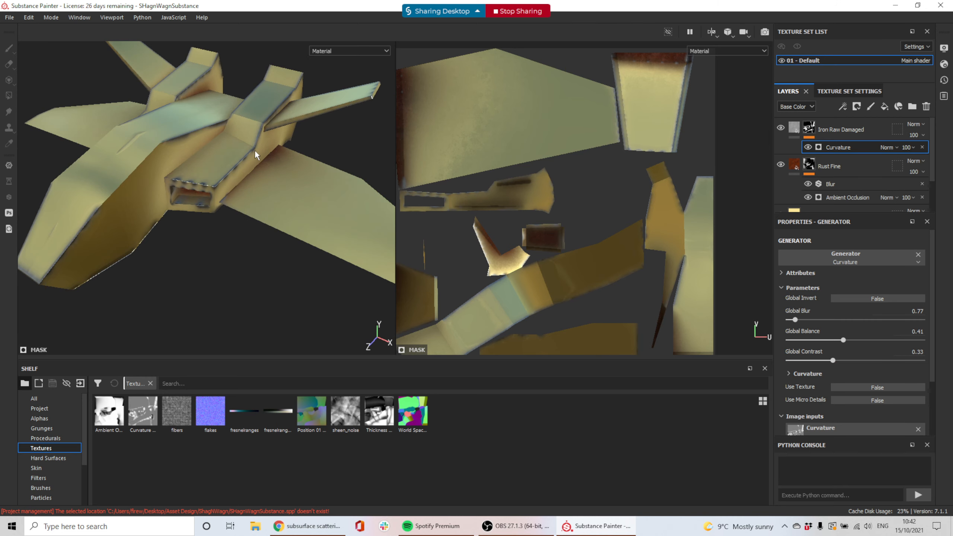
Step: Add a filter to the Iron Raw Damaged layer's mask above Curvature and choose Blur Slope for it
left_click_drag(276, 175, 256, 156, "alt")
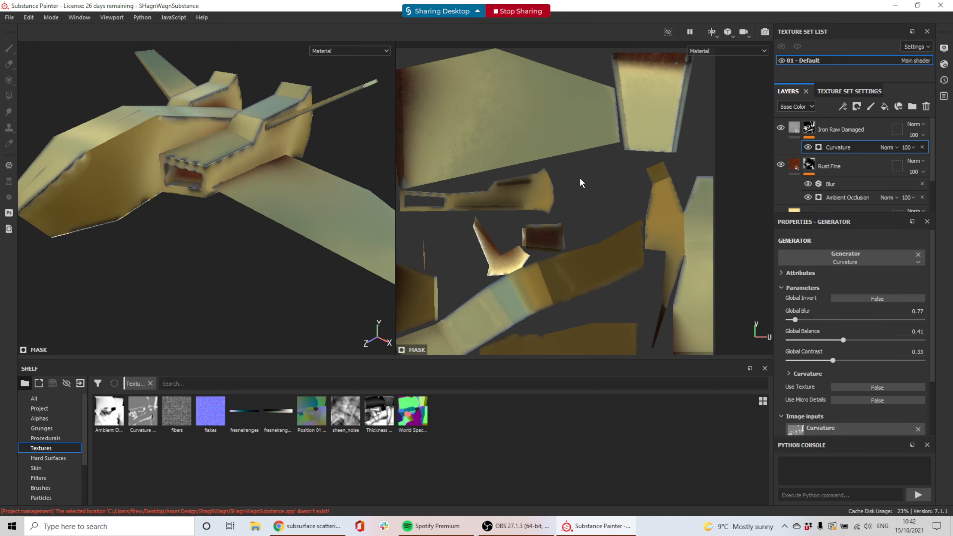
right_click(847, 147)
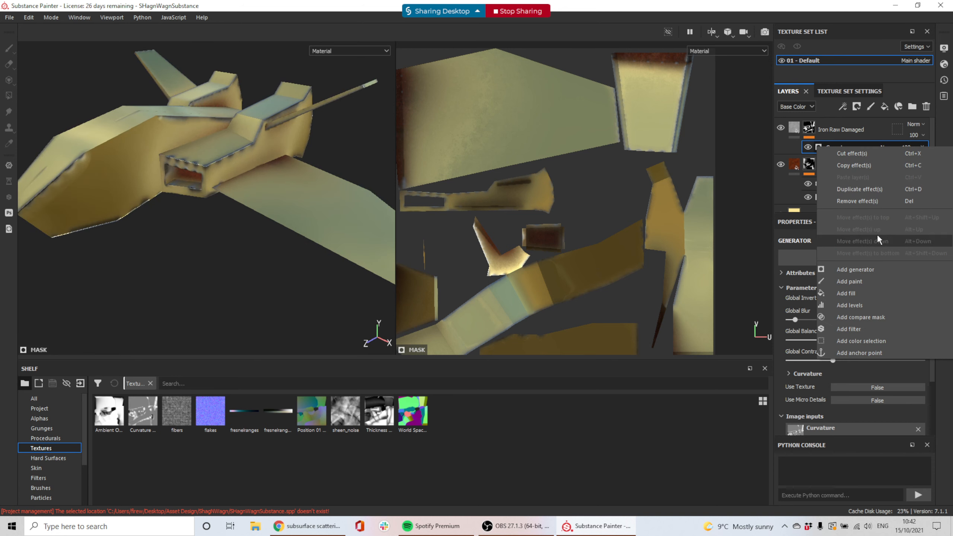
left_click(873, 328)
left_click(845, 254)
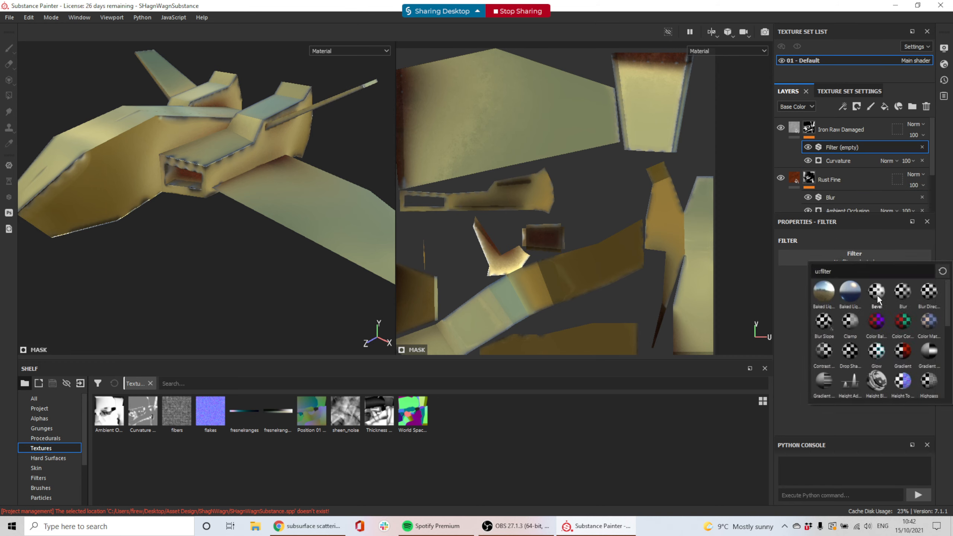
scroll(875, 359, "down", 6)
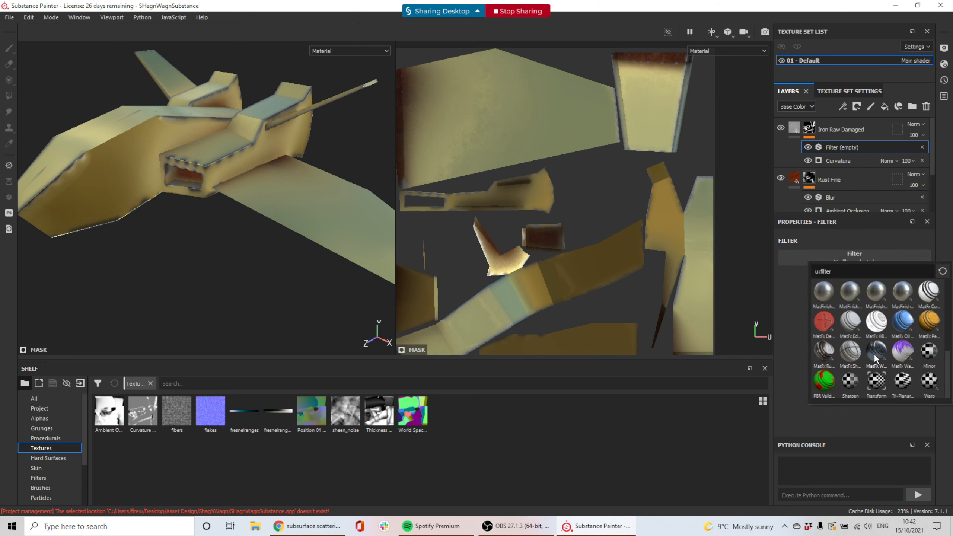
scroll(875, 360, "up", 3)
scroll(875, 361, "up", 3)
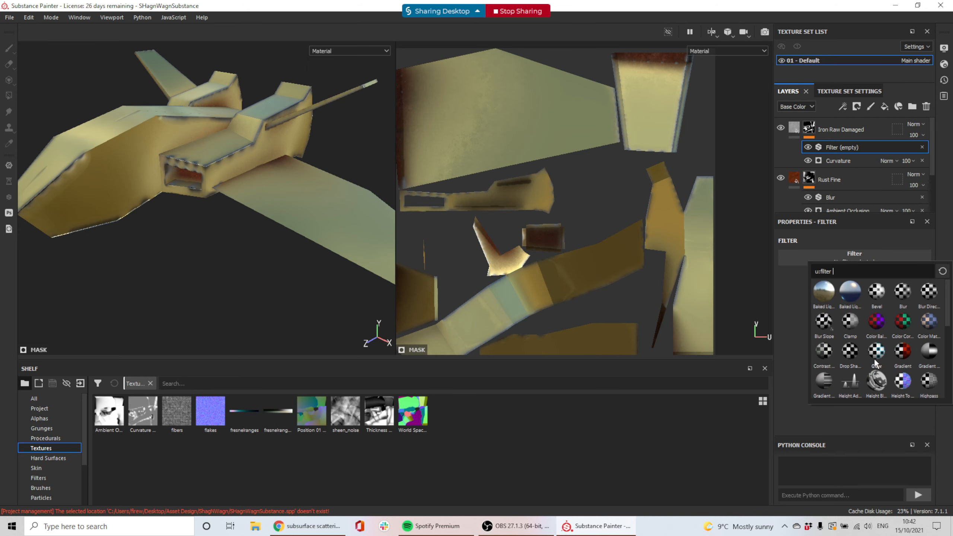
left_click(820, 327)
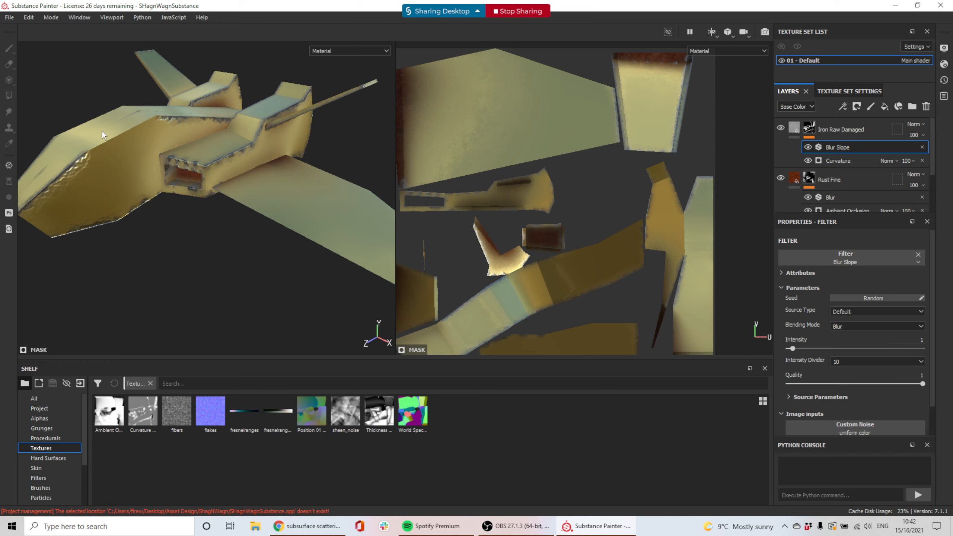
Step: Set the Blur Slope filter's Intensity to 3.69 and inspect the ship's edges up close and from the front
scroll(102, 131, "up", 5)
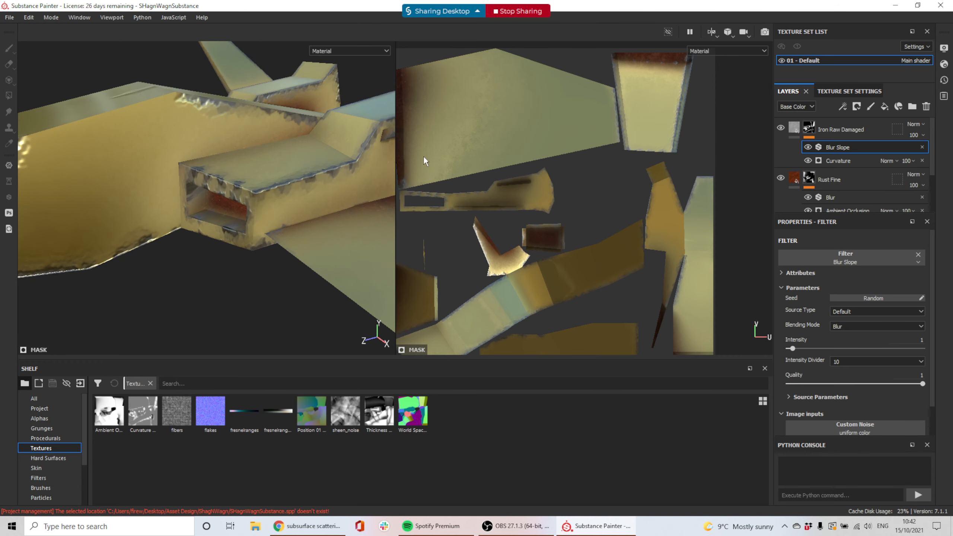
scroll(821, 309, "down", 1)
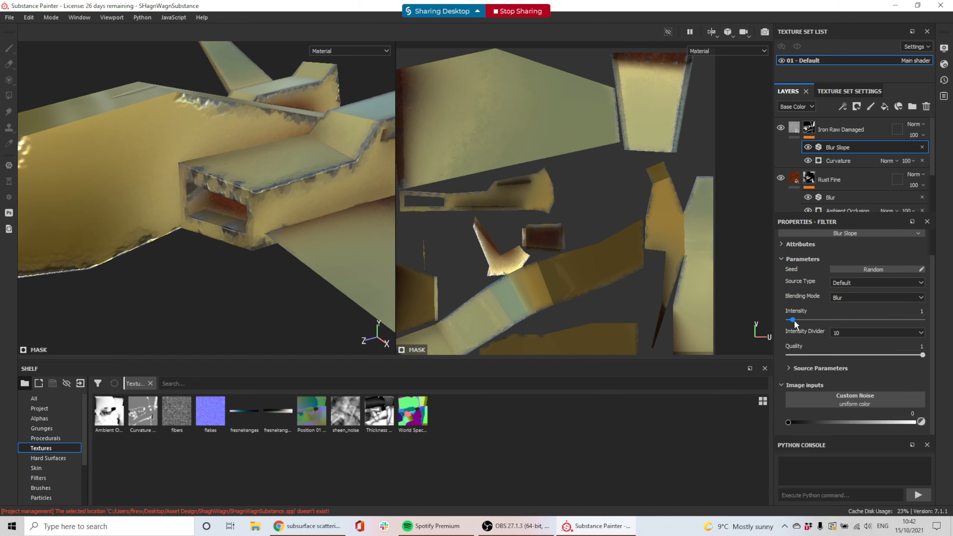
mouse_move(794, 320)
left_mouse_down()
mouse_move(806, 322)
mouse_move(798, 325)
left_mouse_up()
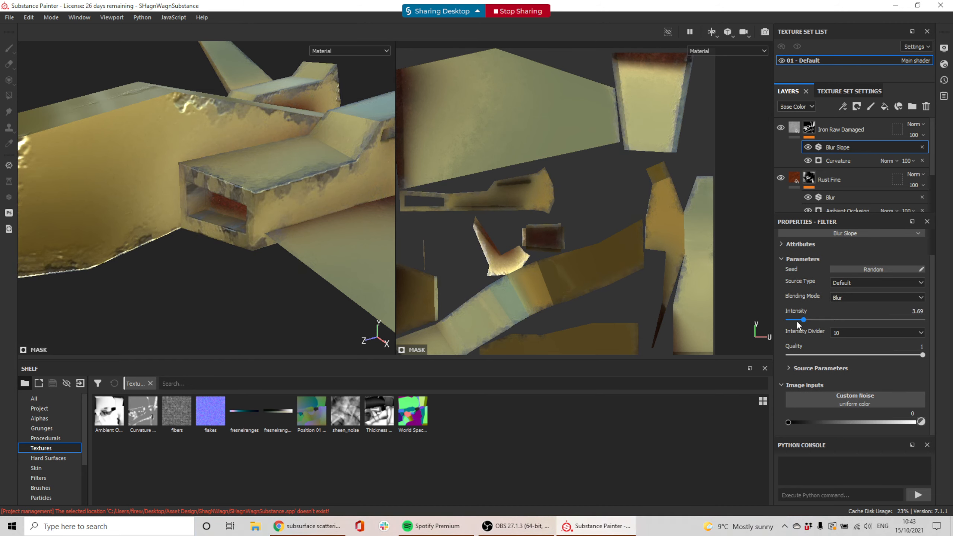
scroll(228, 272, "up", 1)
scroll(241, 274, "down", 3)
left_click_drag(243, 268, 266, 269, "alt")
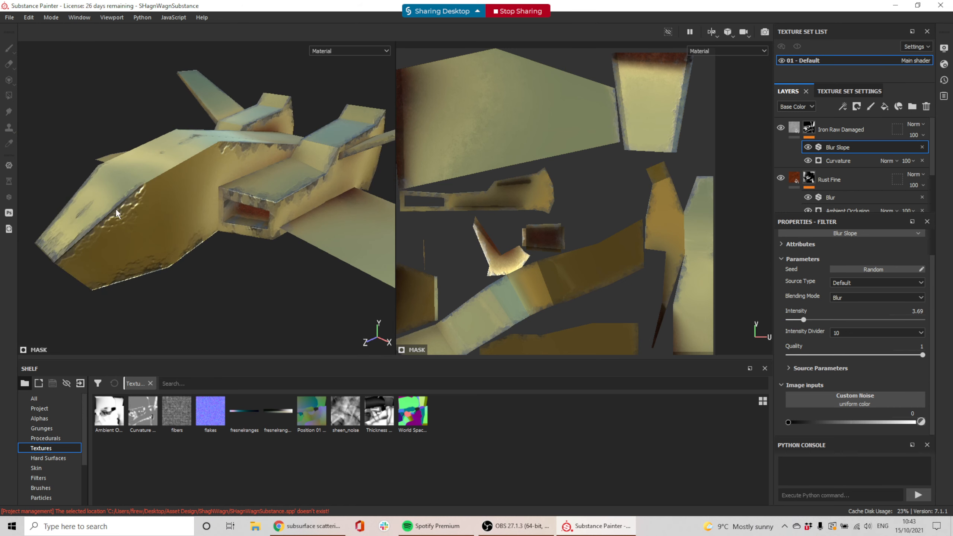
left_click_drag(102, 242, 109, 210, "alt")
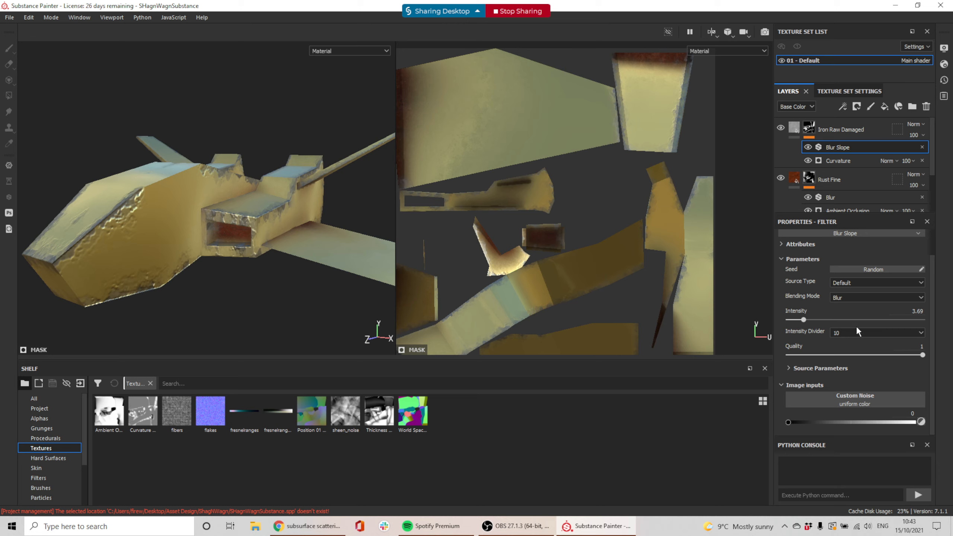
Step: Set Blur Slope's Intensity to 2.86 and Quality to 0.92, and try an Intensity Divider of 1 before restoring 10
left_click_drag(805, 319, 799, 320)
left_click_drag(914, 354, 912, 355)
left_click(843, 332)
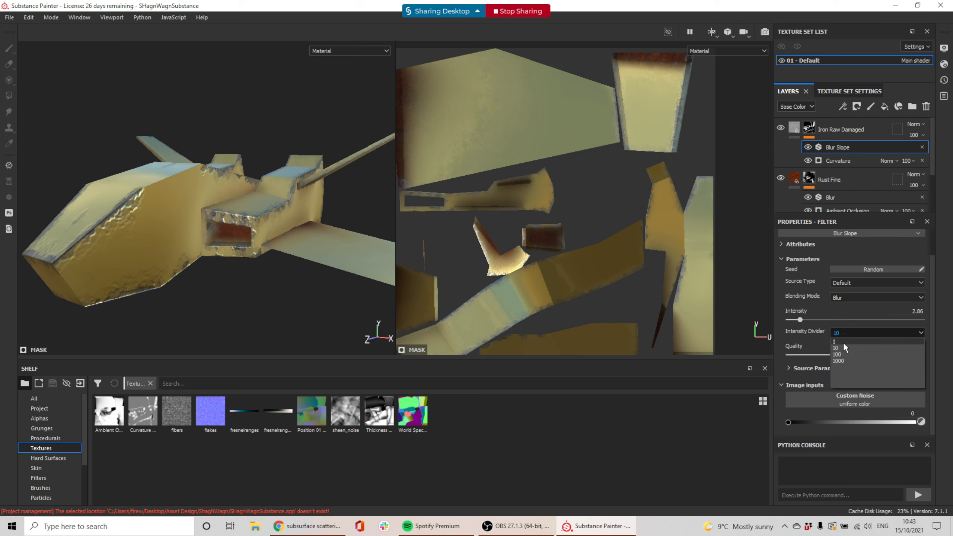
left_click(843, 342)
left_click(833, 332)
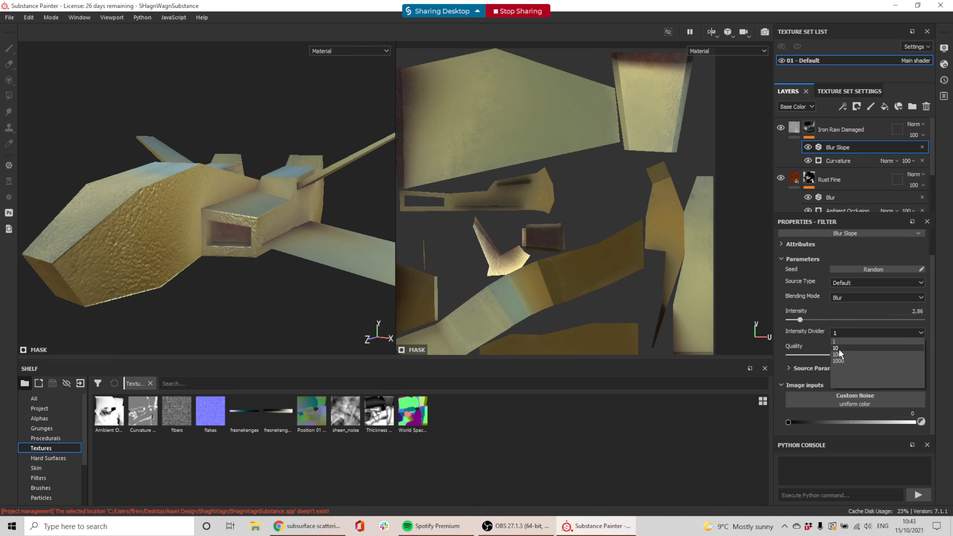
left_click(839, 348)
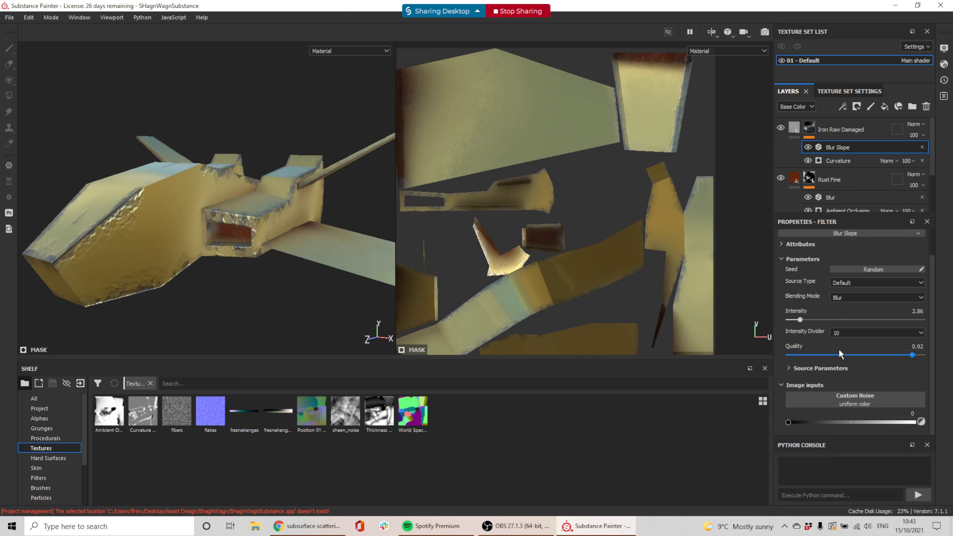
Step: Randomize the Blur Slope filter's seed repeatedly to vary the worn pattern along the ship's edges
left_click(784, 245)
left_click(784, 245)
left_click(880, 269)
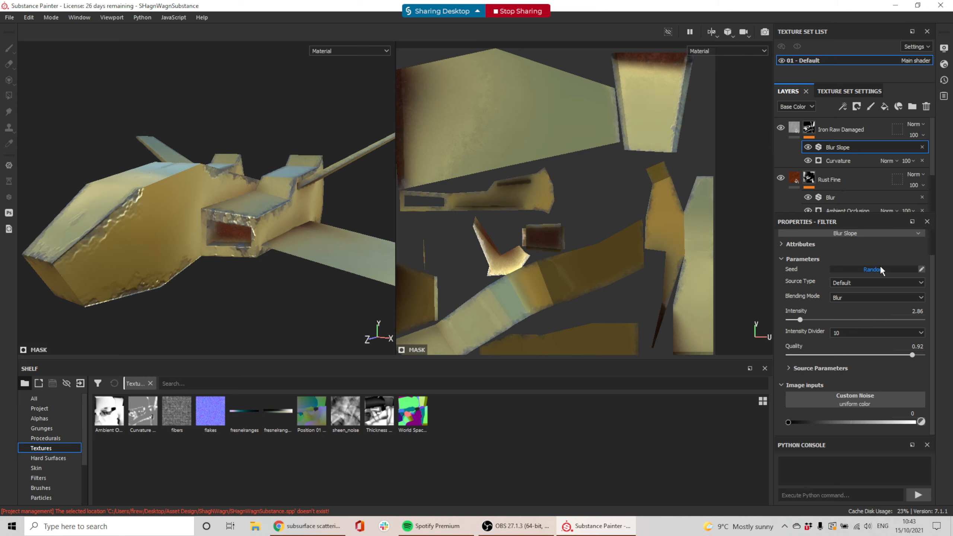
left_click(920, 269)
left_click(921, 268)
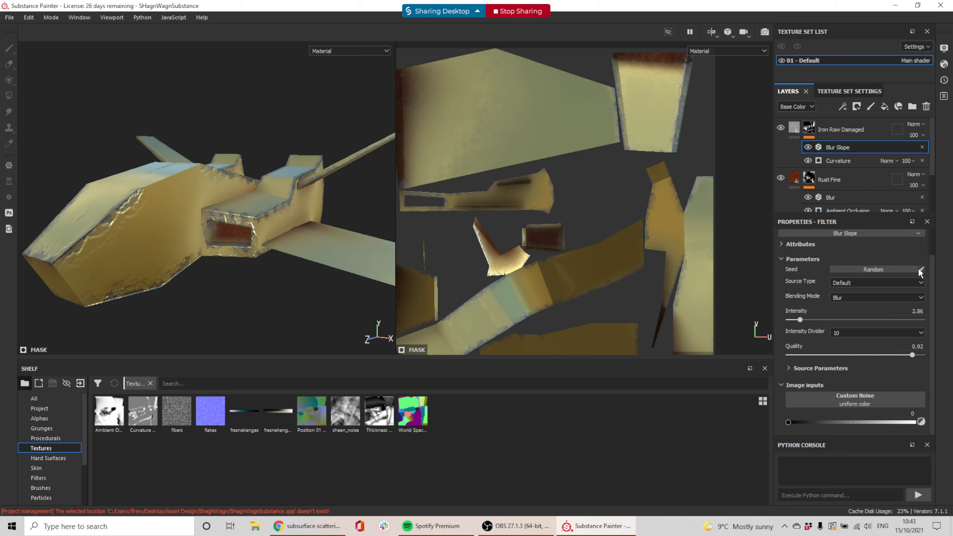
left_click(903, 269)
left_click(904, 268)
left_click(904, 269)
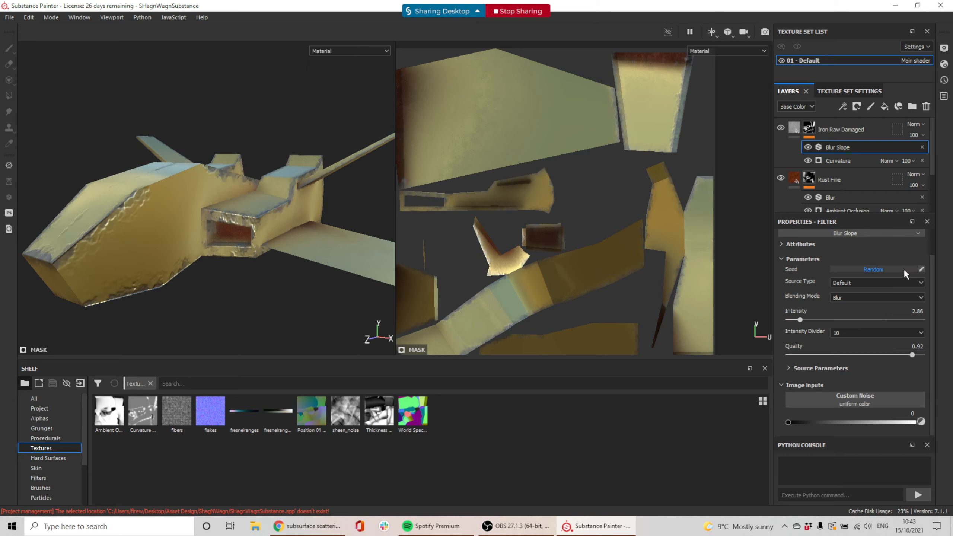
left_click(904, 269)
left_click(904, 268)
left_click(904, 269)
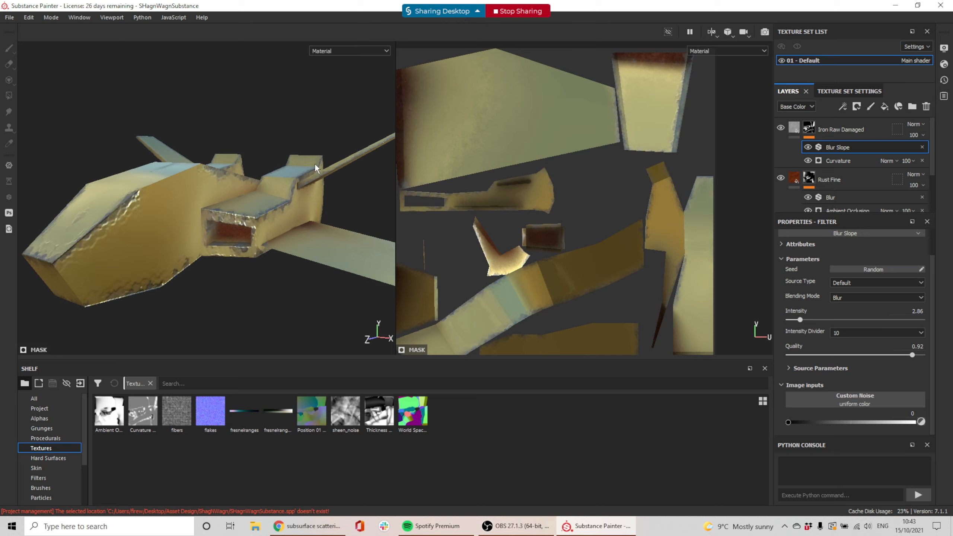
Step: Compare the ship's edge wear with the Blur Slope filter hidden and shown
left_click_drag(317, 169, 237, 180, "alt")
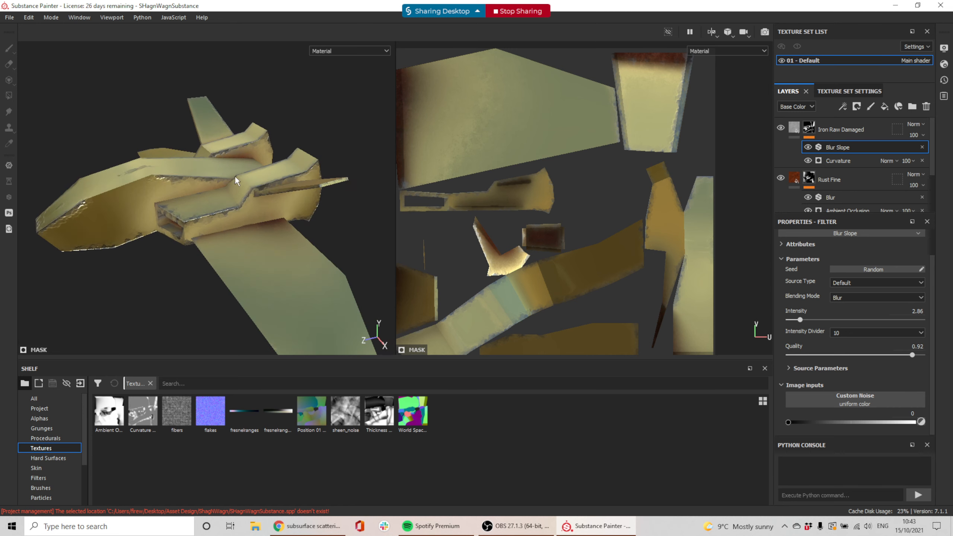
scroll(240, 185, "up", 5)
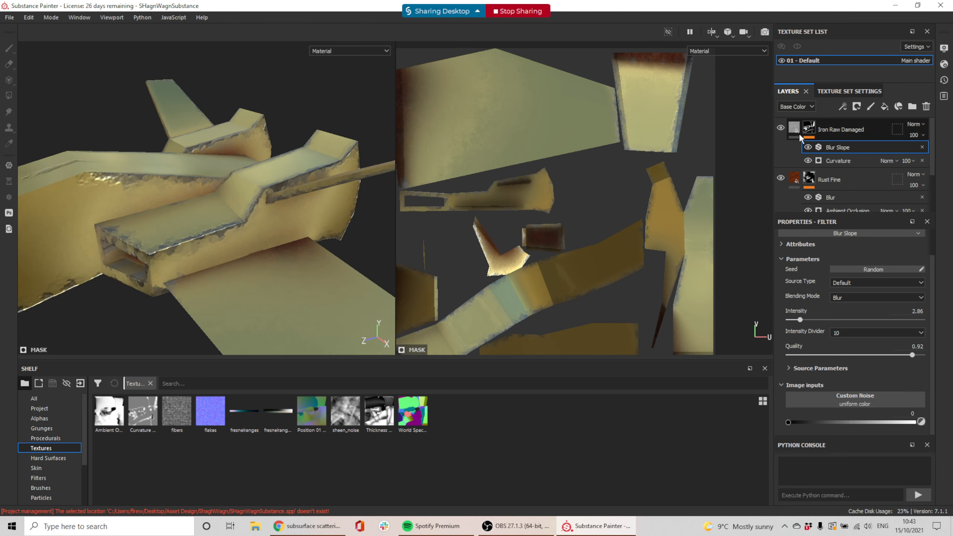
left_click_drag(325, 231, 278, 235, "alt")
middle_click_drag(184, 197, 250, 166, "alt")
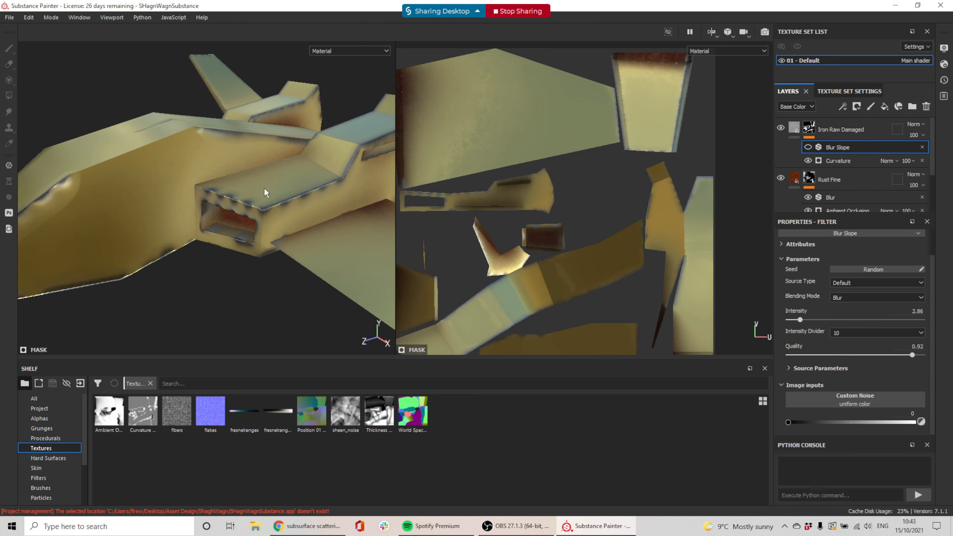
scroll(266, 192, "down", 2)
left_click(808, 148)
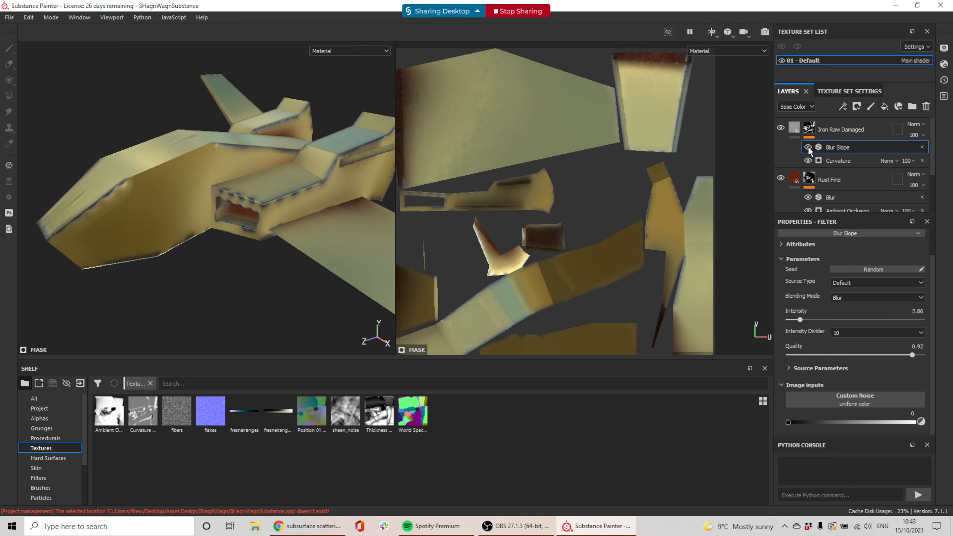
mouse_move(290, 215)
left_mouse_down("alt")
mouse_move(305, 208)
mouse_move(294, 203)
left_mouse_up("alt")
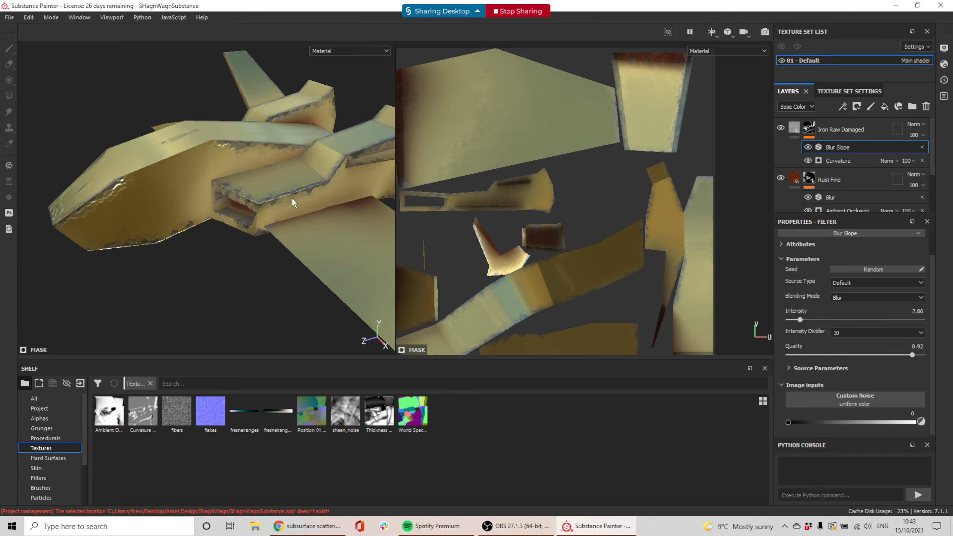
Step: Set the Curvature generator's Global Balance to 0.23 and Global Contrast to 0.09, and inspect the ship's edges from several angles
left_click(846, 160)
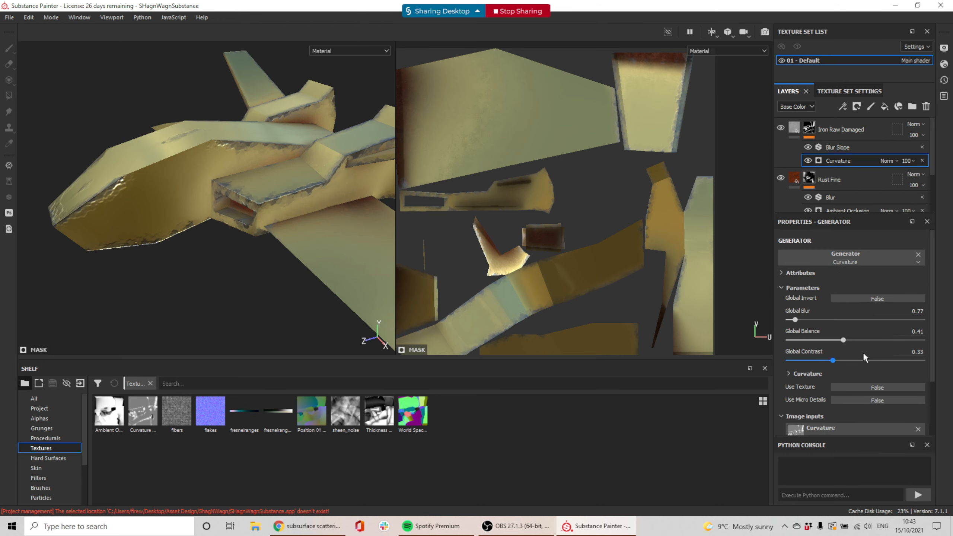
left_click_drag(840, 341, 819, 341)
left_click_drag(241, 214, 254, 203, "alt")
scroll(259, 199, "up", 3)
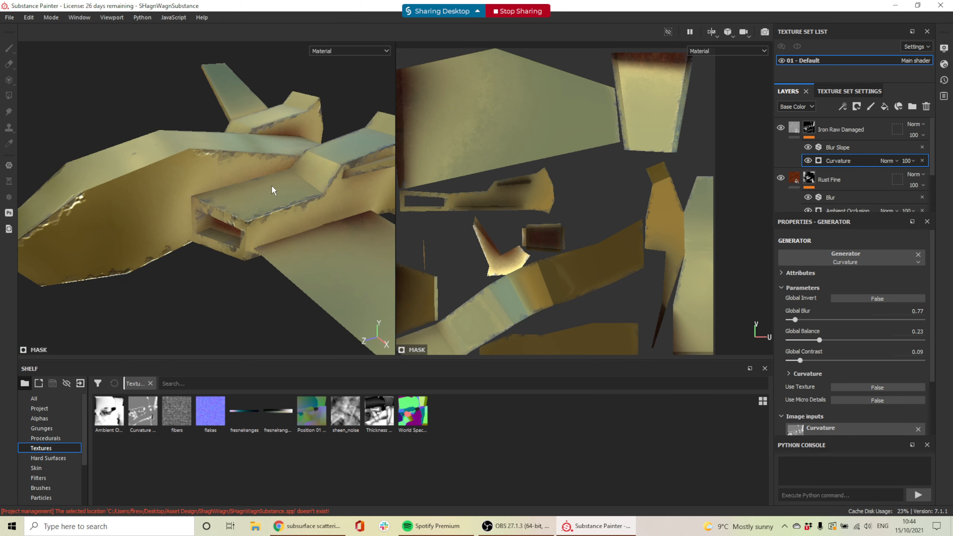
mouse_move(795, 319)
left_mouse_down()
mouse_move(809, 321)
mouse_move(795, 320)
left_mouse_up()
left_click_drag(248, 187, 198, 173, "alt")
scroll(311, 202, "down", 3)
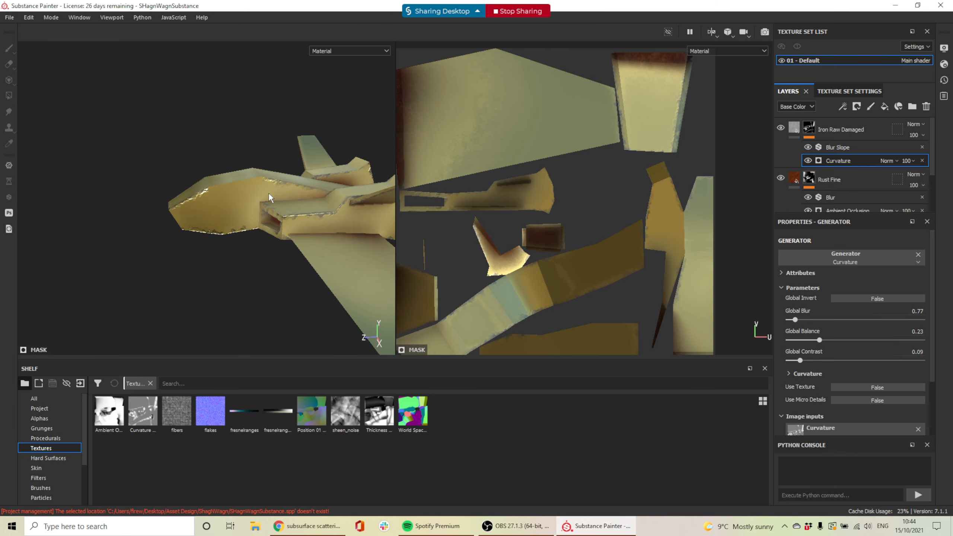
left_click_drag(273, 219, 191, 187, "alt")
scroll(296, 201, "up", 5)
left_click_drag(255, 269, 323, 294, "alt")
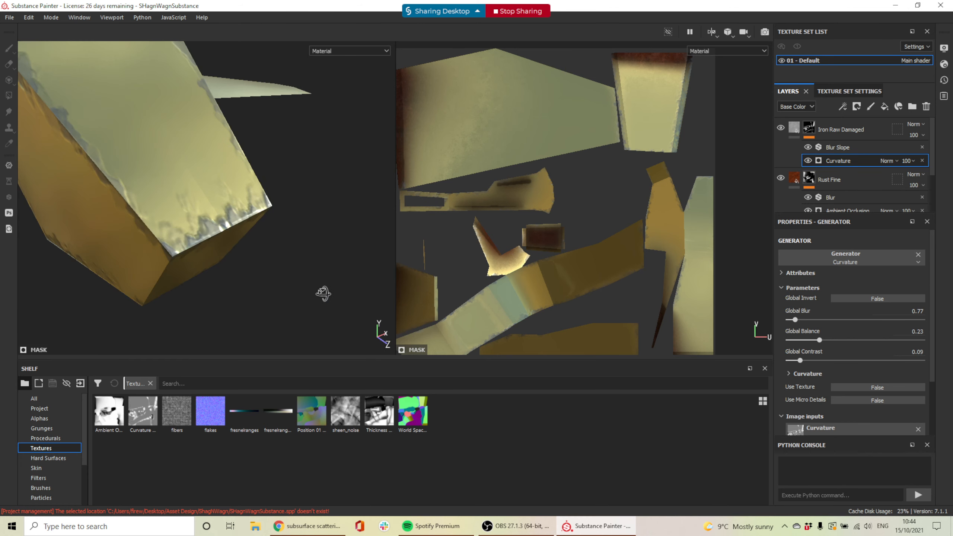
left_click_drag(303, 209, 290, 237, "alt")
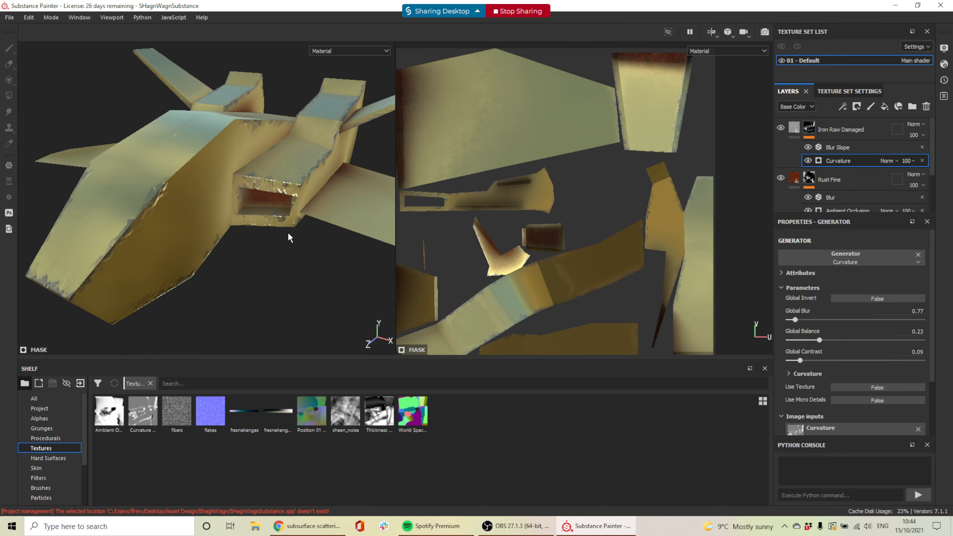
Step: Browse the shelf's materials and add Lizard Scales as a fill layer above Iron Raw Damaged
left_click(868, 127)
left_click_drag(210, 177, 241, 149, "alt")
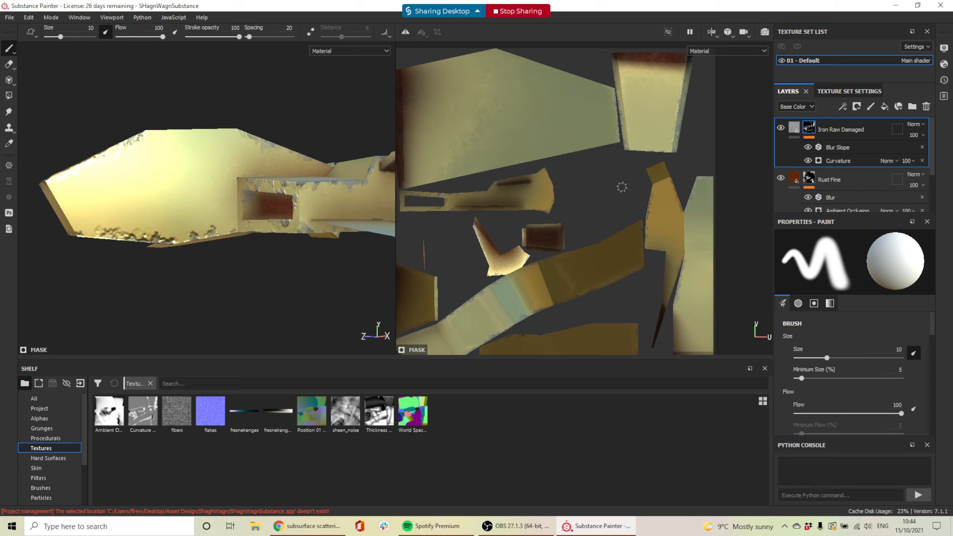
scroll(46, 472, "down", 2)
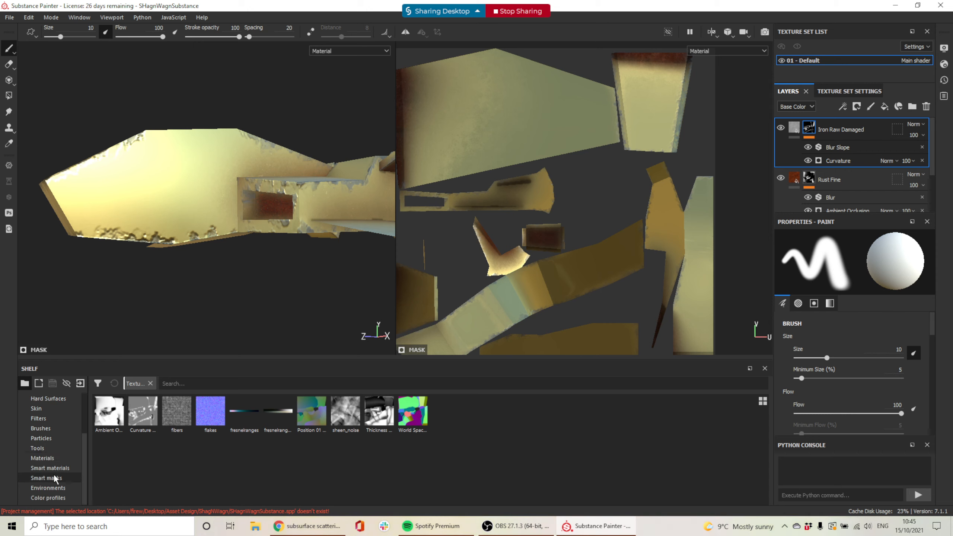
left_click(43, 458)
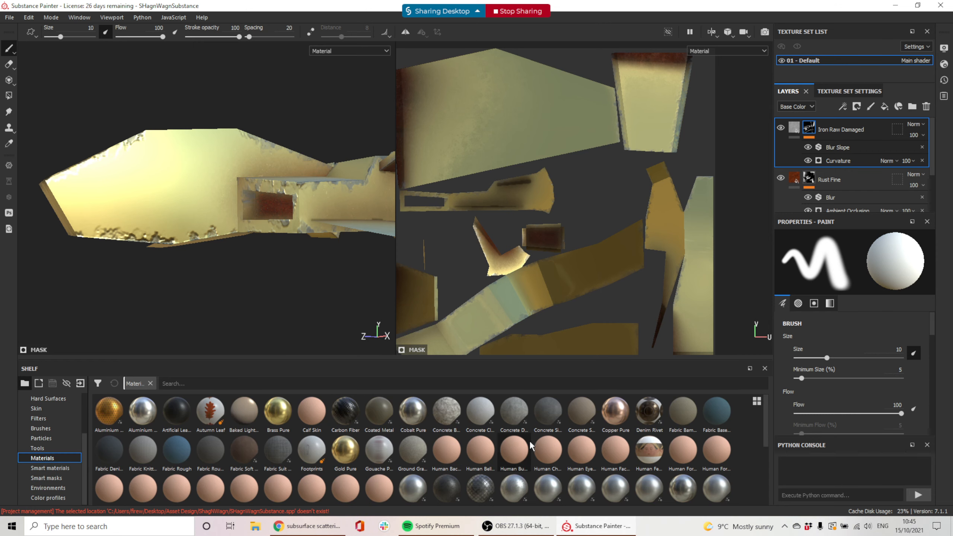
scroll(552, 445, "down", 3)
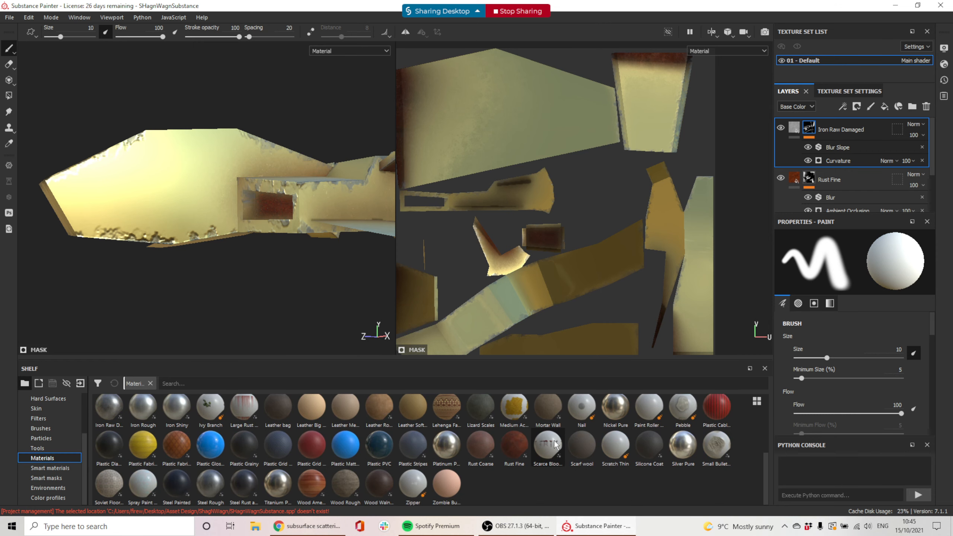
scroll(557, 450, "up", 3)
scroll(557, 455, "up", 1)
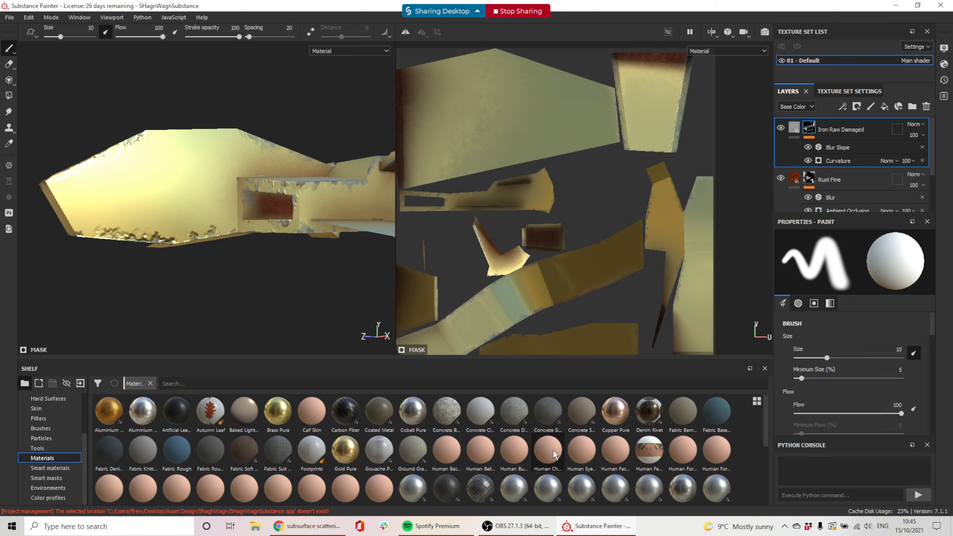
scroll(555, 454, "down", 3)
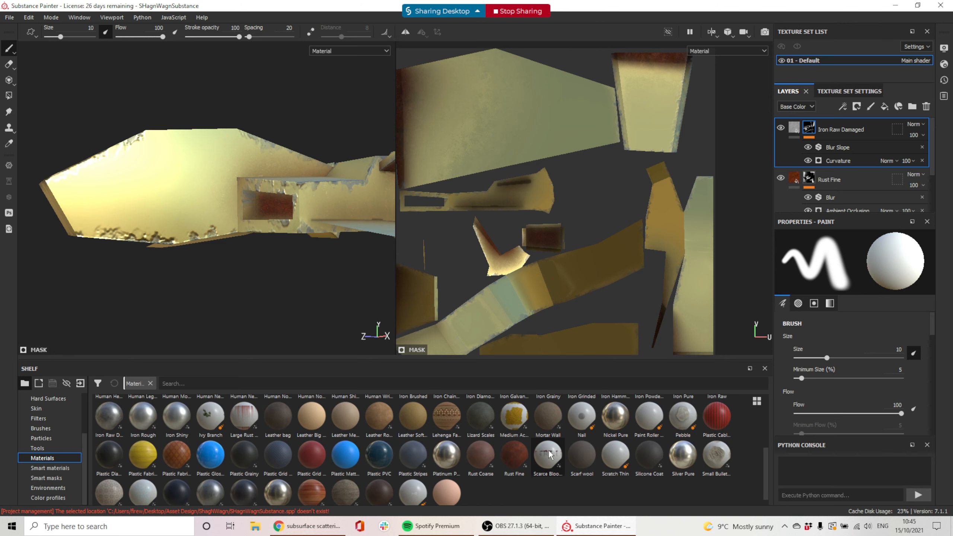
left_click_drag(481, 415, 811, 122)
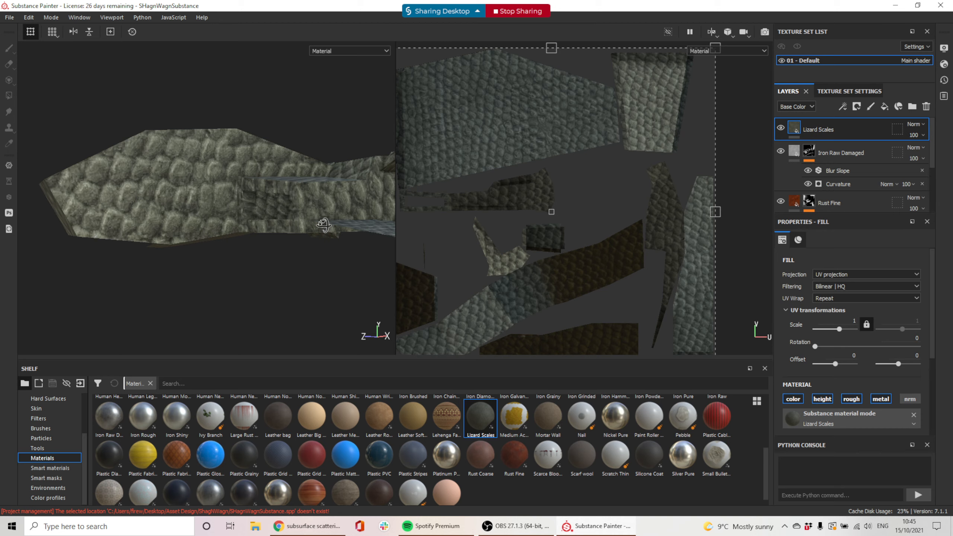
Step: Increase the Lizard Scales layer's UV scale for smaller scales and set its Scales Color to olive green 545715
left_click_drag(324, 226, 312, 247, "alt")
scroll(841, 377, "down", 1)
left_click_drag(839, 299, 840, 304)
scroll(874, 382, "down", 3)
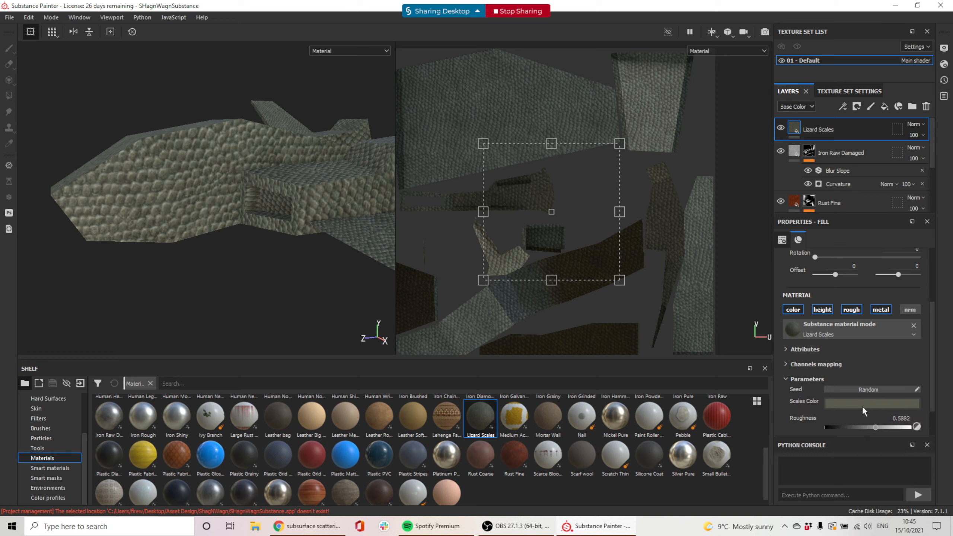
left_click(862, 404)
left_click_drag(881, 444, 872, 481)
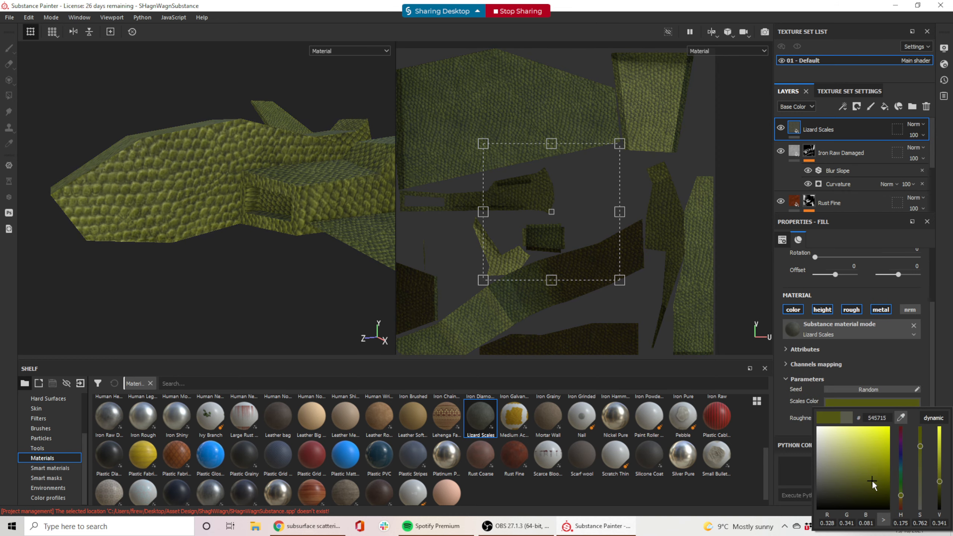
Step: Add a Blur Slope filter to the Lizard Scales material with Intensity Divider 1 and Intensity 0.48
right_click(798, 128)
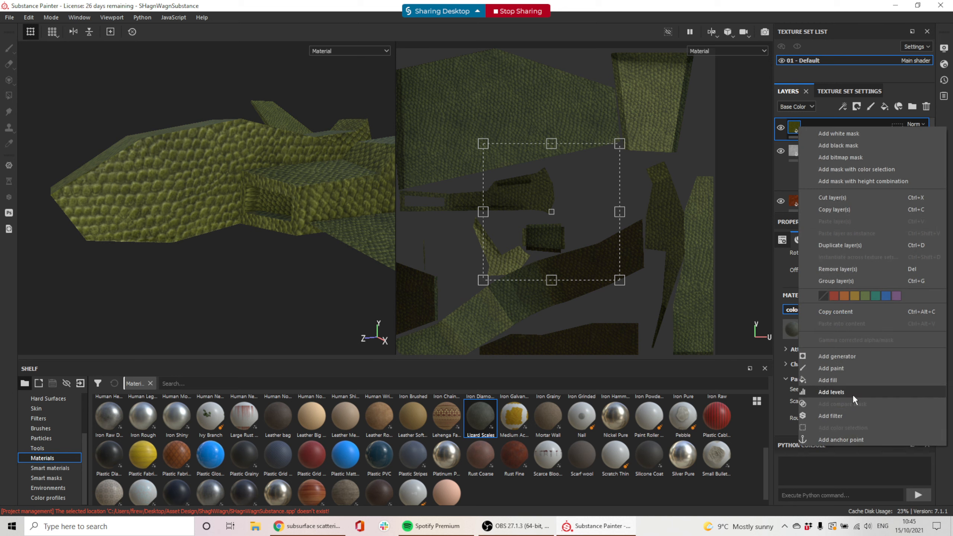
left_click(848, 415)
left_click(833, 267)
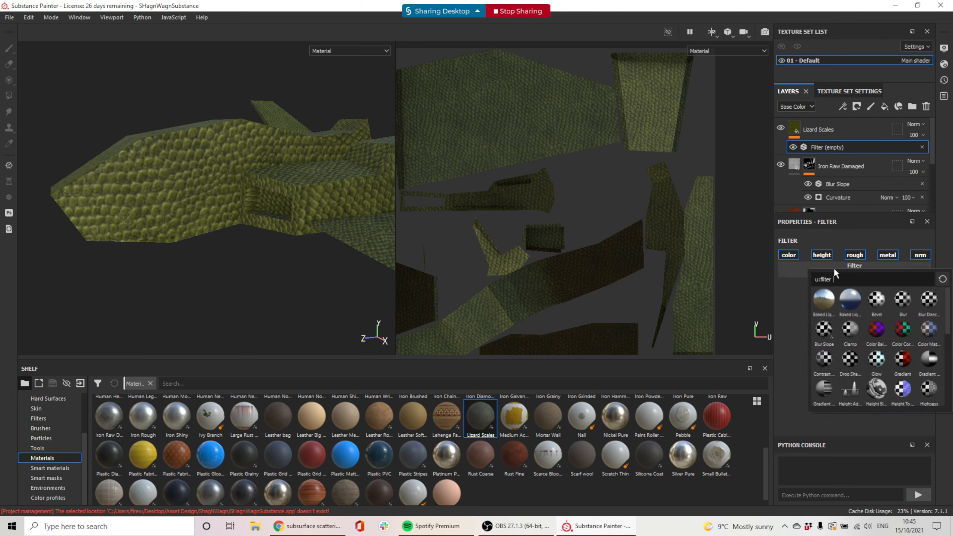
left_click(823, 336)
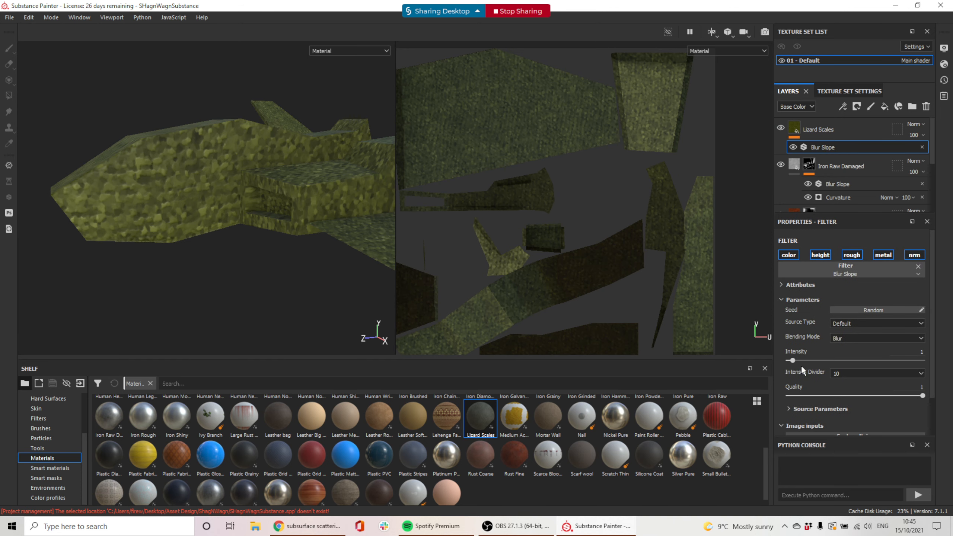
left_click(842, 373)
left_click(845, 383)
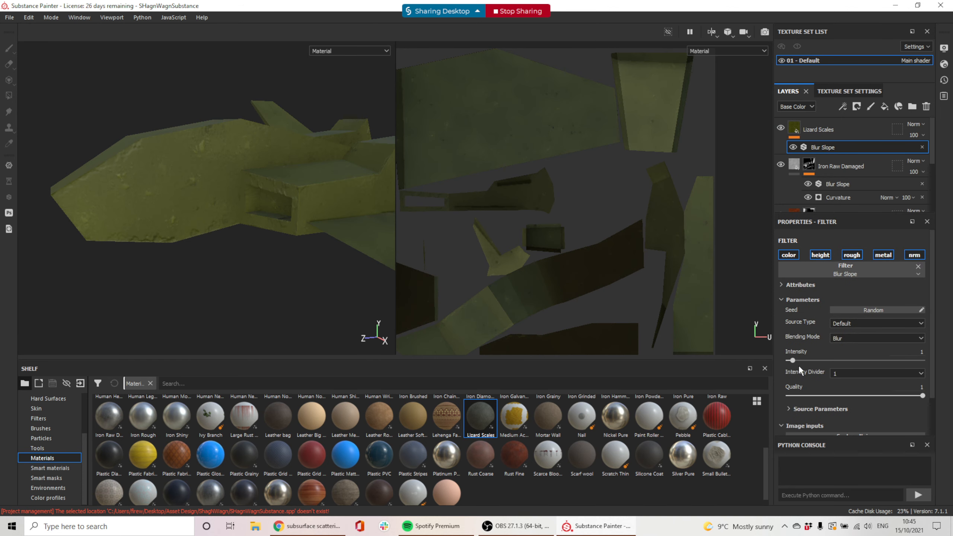
left_click_drag(793, 360, 790, 361)
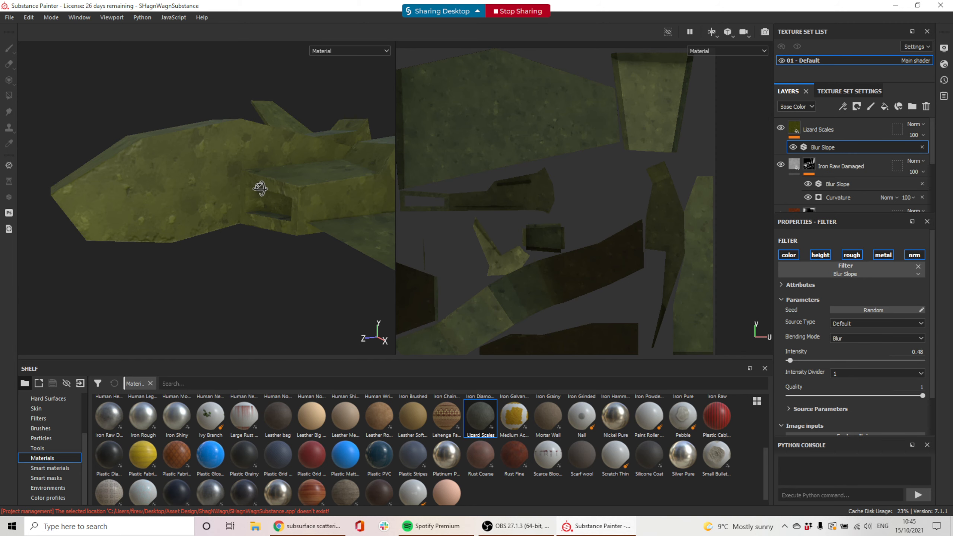
Step: Compare the ship's surface with the Lizard Scales layer's Blur Slope filter hidden and shown
left_click_drag(260, 187, 291, 204, "alt")
left_click(792, 147)
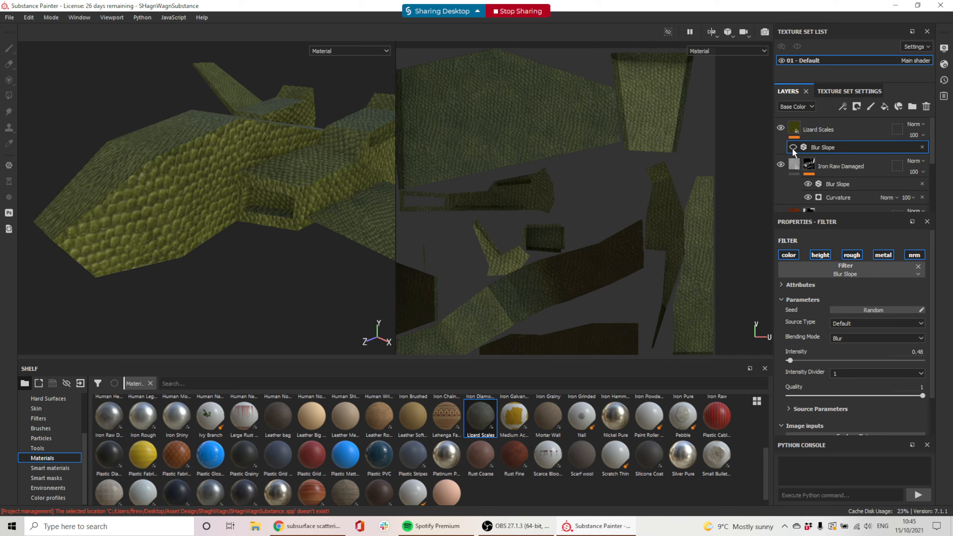
left_click(792, 148)
left_click(792, 148)
left_click(792, 148)
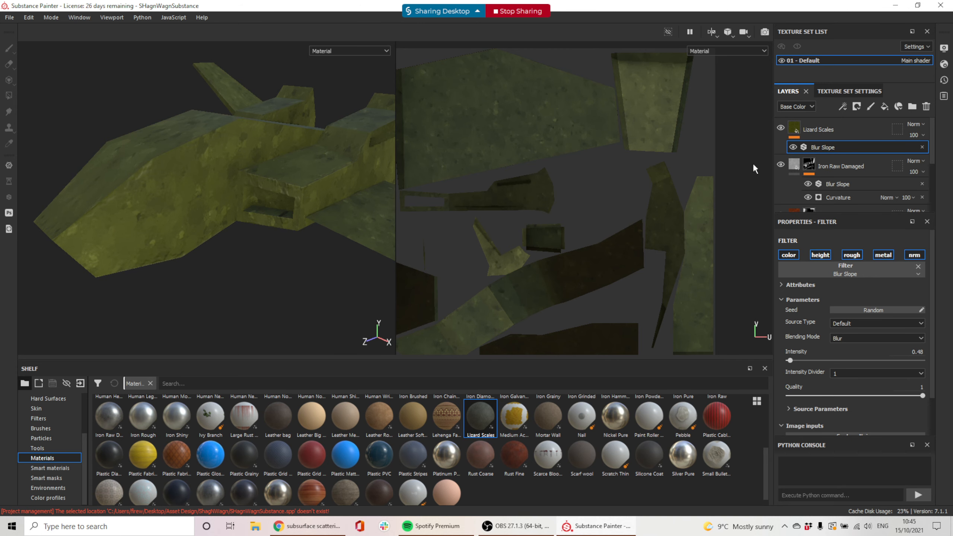
left_click_drag(262, 162, 180, 211, "alt")
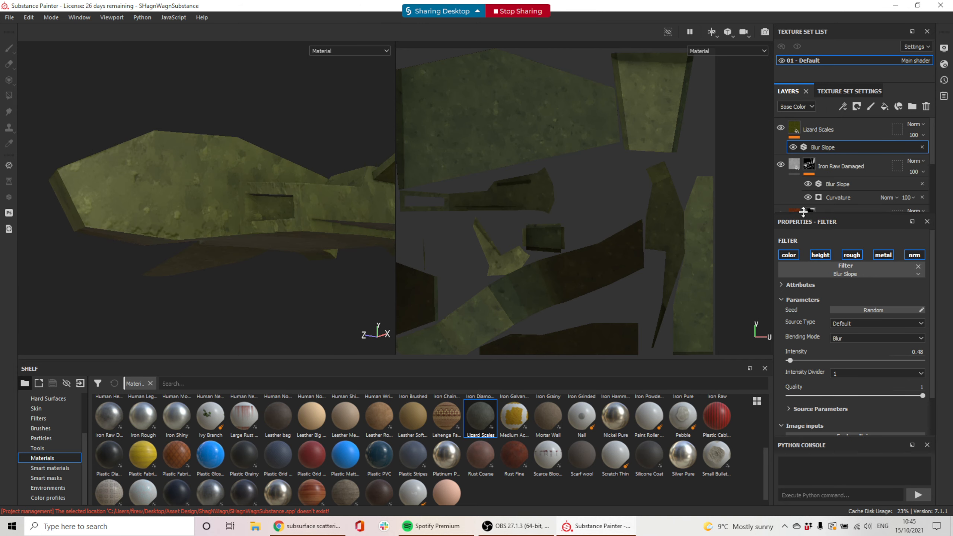
Step: Set the Lizard Scales material's Height Position to 1 in its technical parameters and inspect the ship
left_click(832, 131)
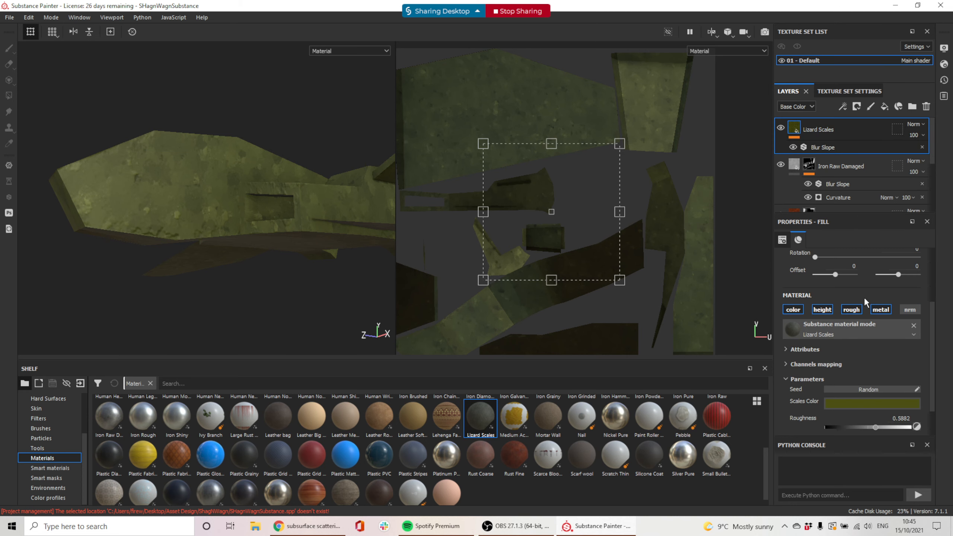
scroll(875, 359, "down", 2)
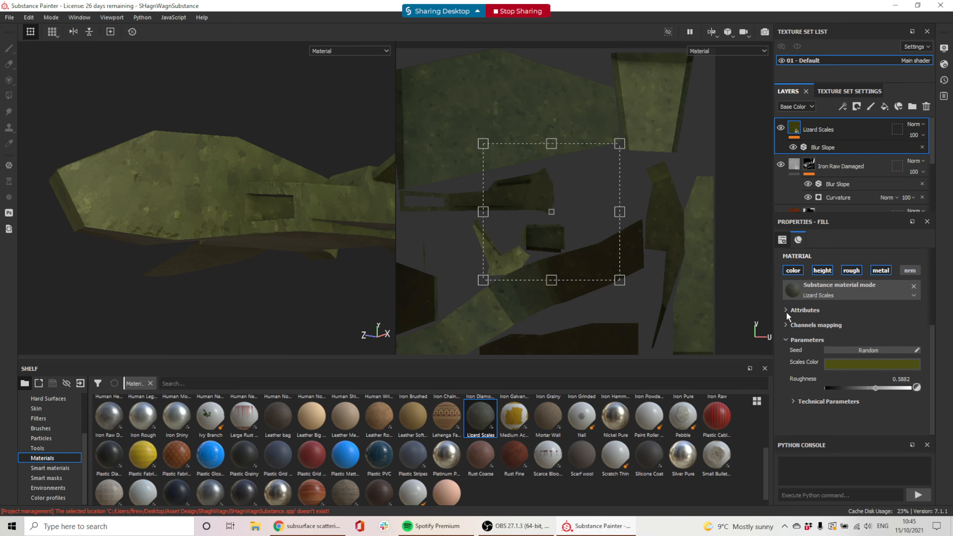
left_click(793, 401)
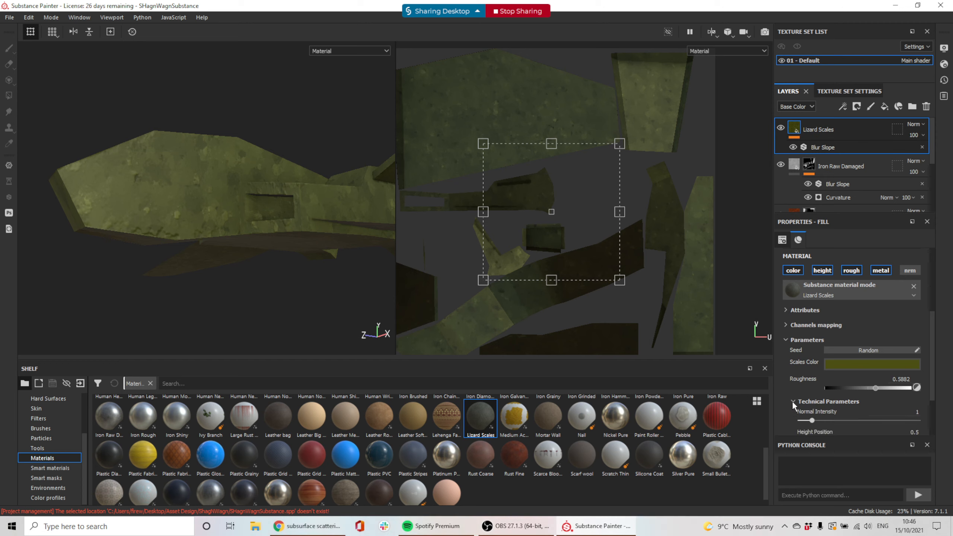
scroll(808, 373, "down", 3)
left_click_drag(859, 375, 940, 371)
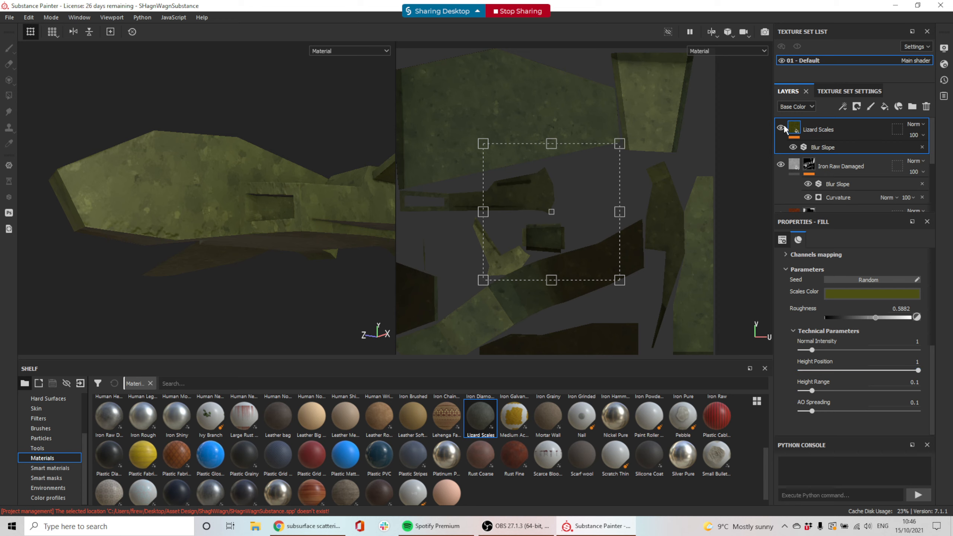
left_click_drag(176, 209, 182, 225, "alt")
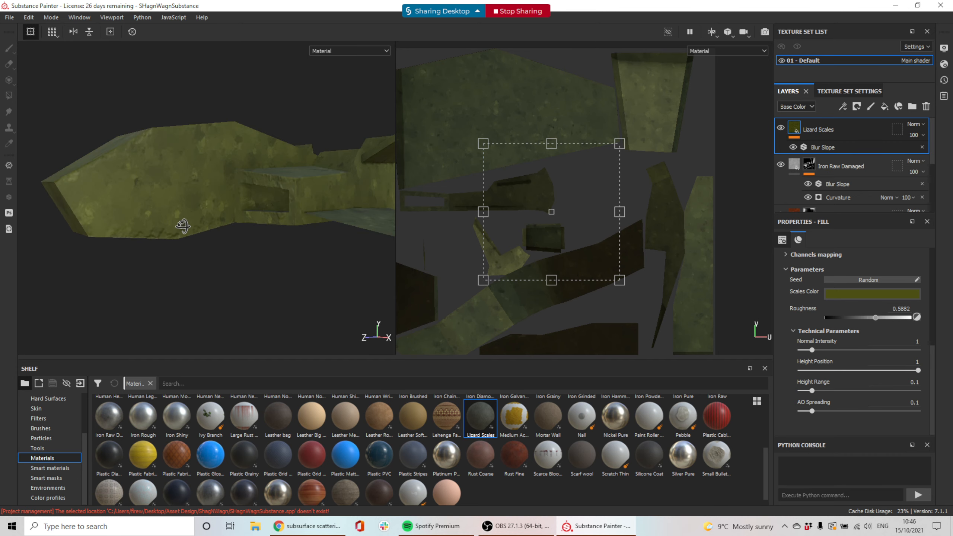
left_click_drag(244, 181, 529, 128, "alt")
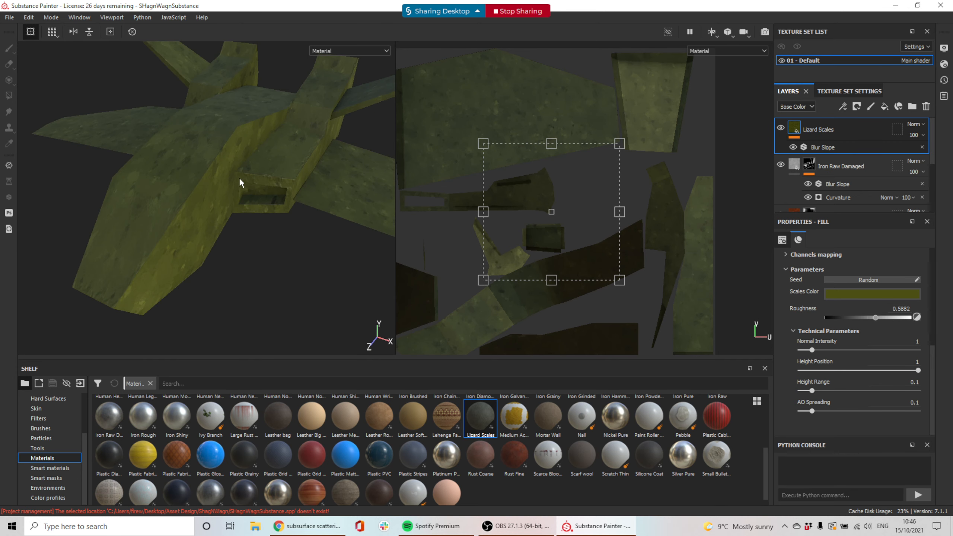
Step: Add a white mask to the Lizard Scales layer and make the mask active
right_click(820, 126)
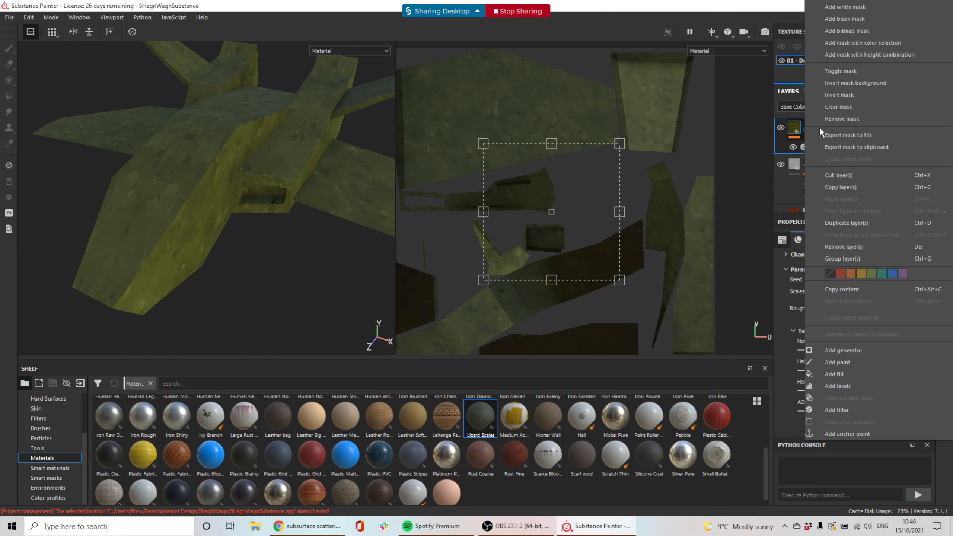
left_click(720, 161)
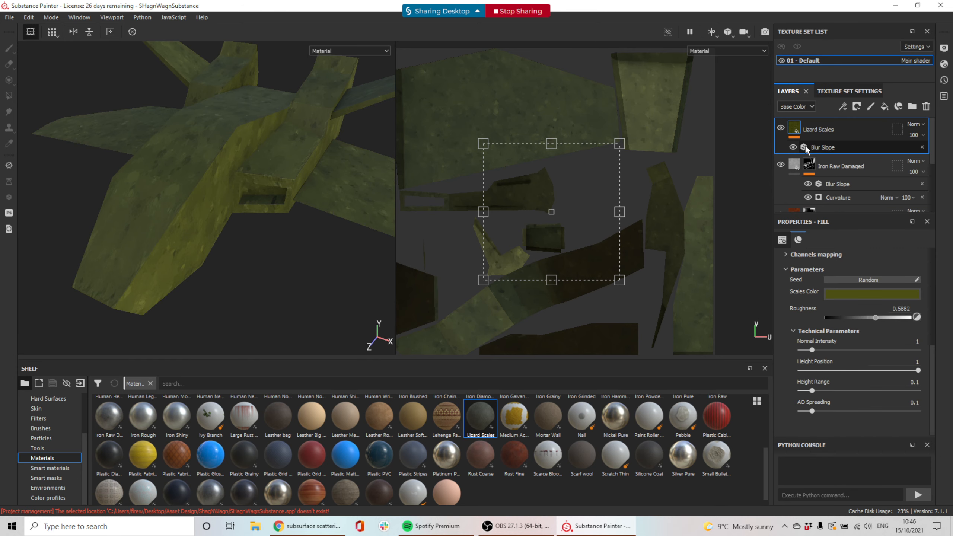
right_click(795, 129)
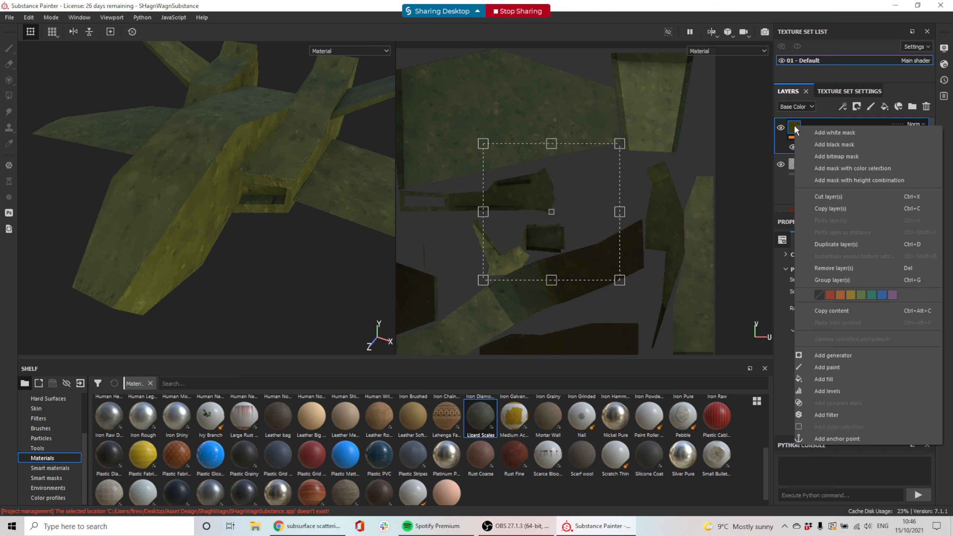
left_click(828, 135)
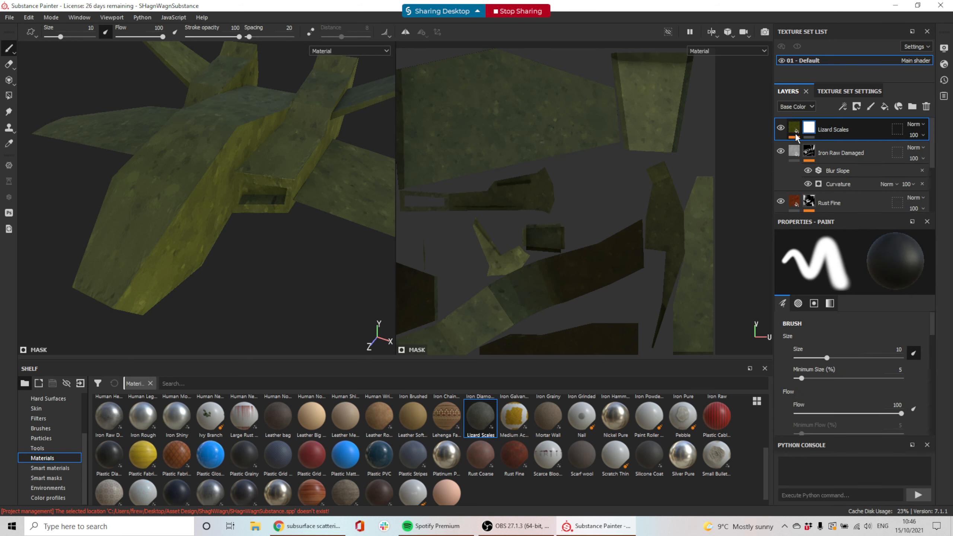
left_click(795, 131)
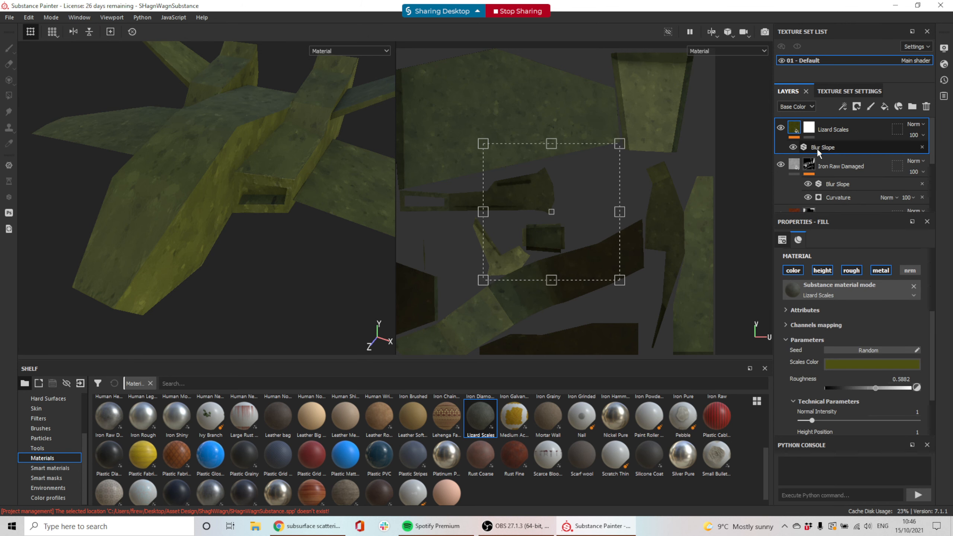
left_click(810, 130)
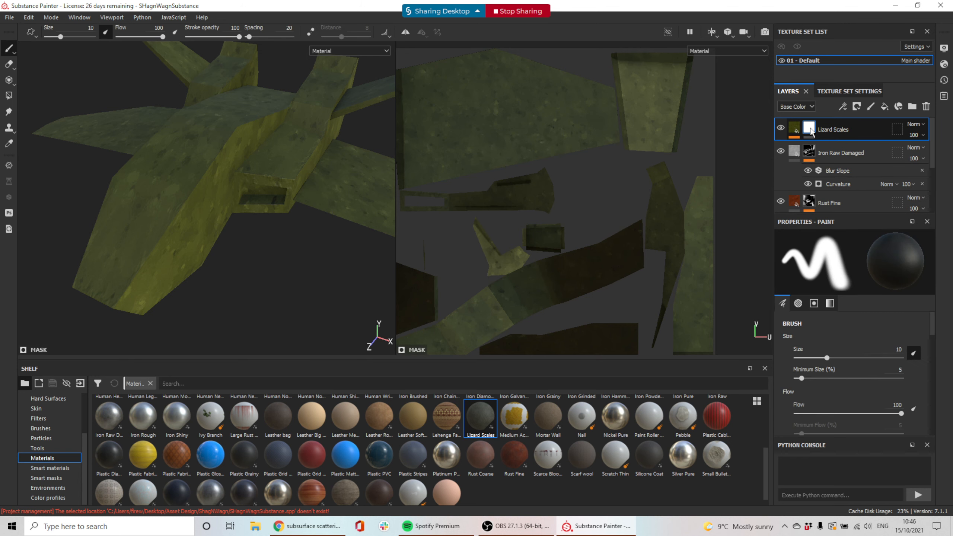
Step: Add a Position generator to the Lizard Scales mask and view the ship from the side
right_click(810, 128)
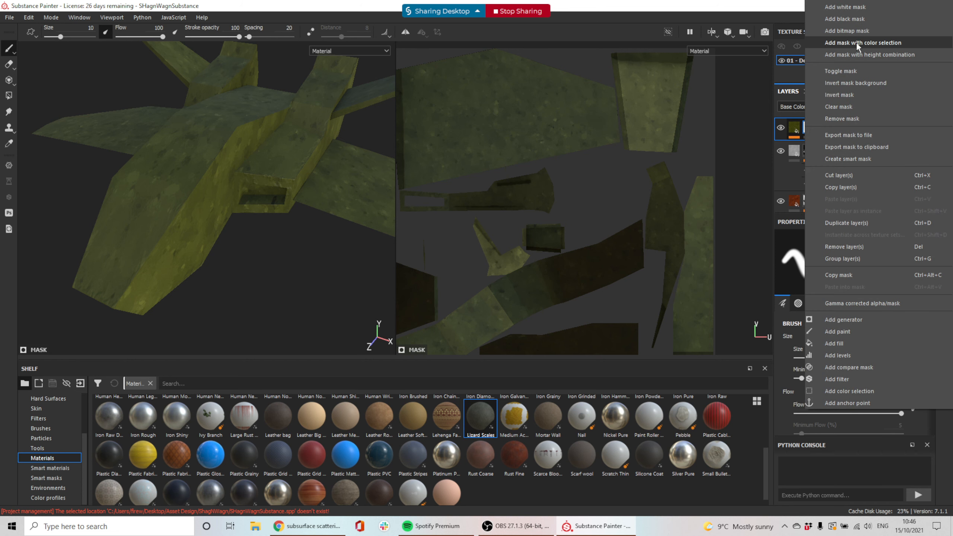
left_click(869, 320)
left_click(849, 260)
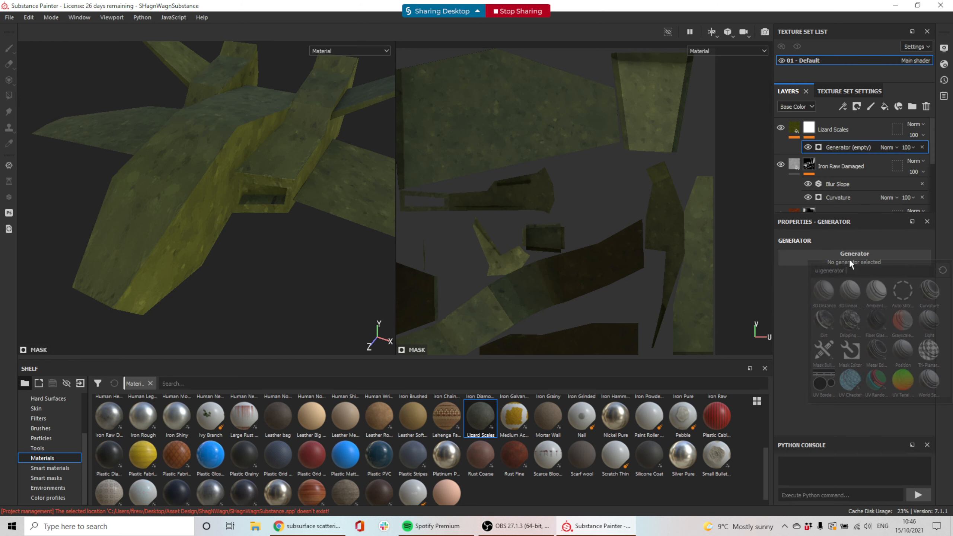
left_click(902, 351)
left_click_drag(275, 261, 248, 179, "alt")
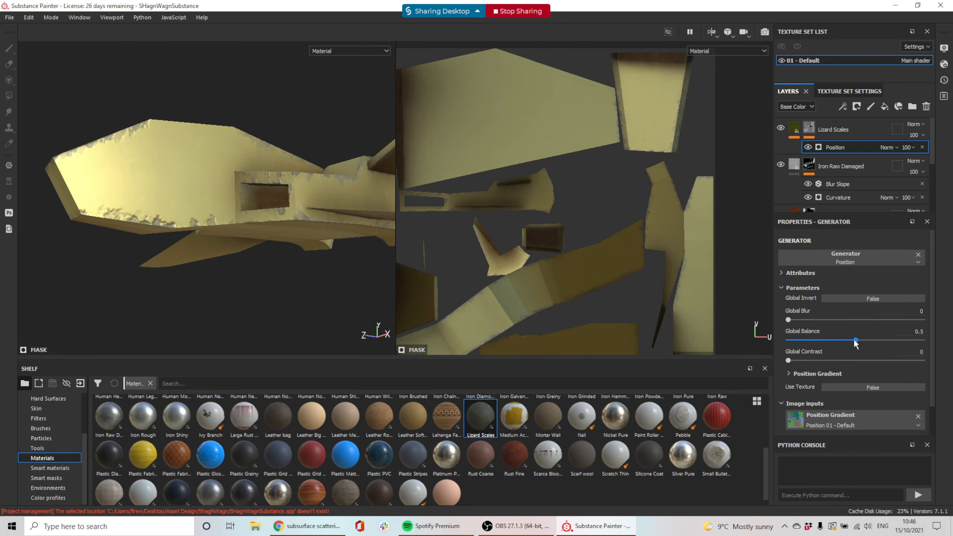
Step: Set the Position generator's Global Invert to True and its Global Balance to about 0.27
left_click_drag(855, 340, 891, 340)
left_click_drag(228, 206, 251, 175, "alt")
left_click_drag(892, 340, 889, 340)
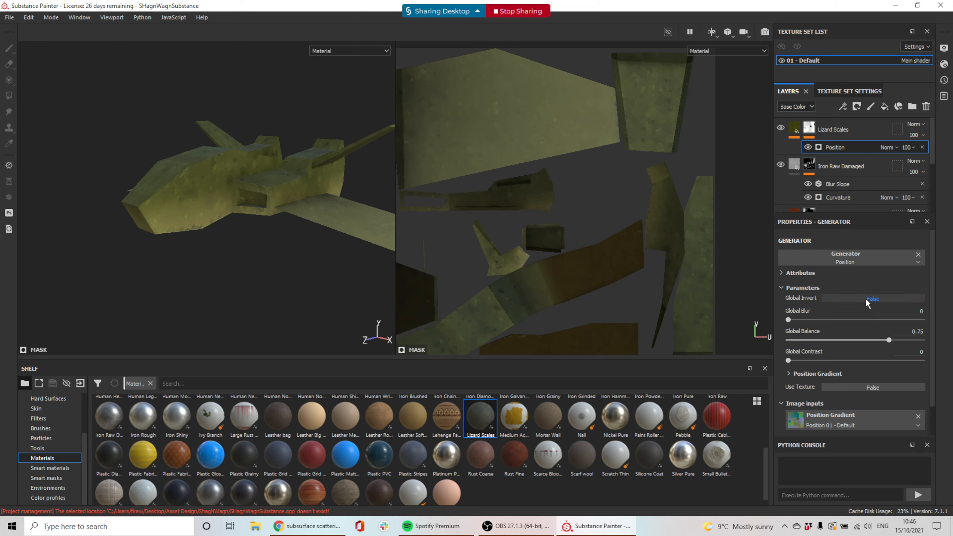
left_click(865, 298)
left_click_drag(890, 340, 824, 341)
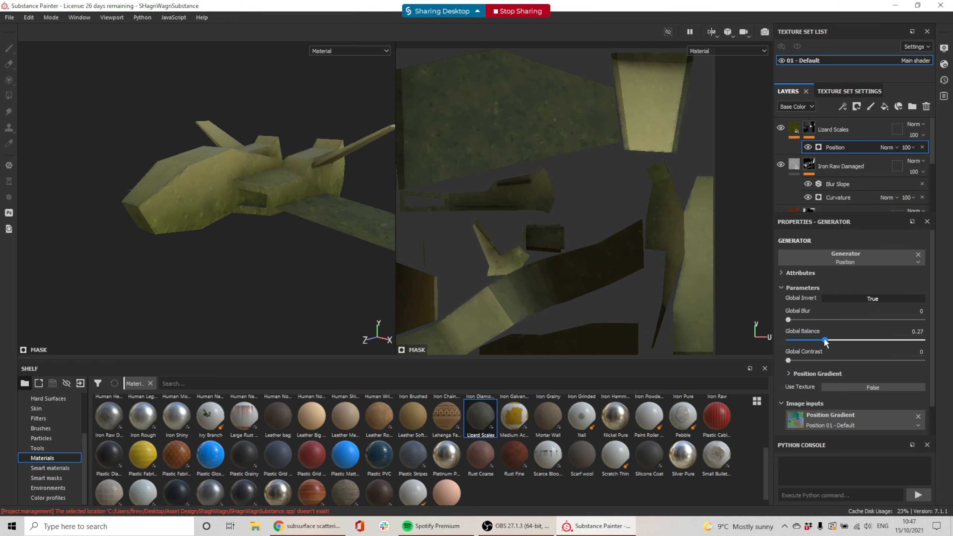
left_click_drag(261, 221, 297, 185, "alt")
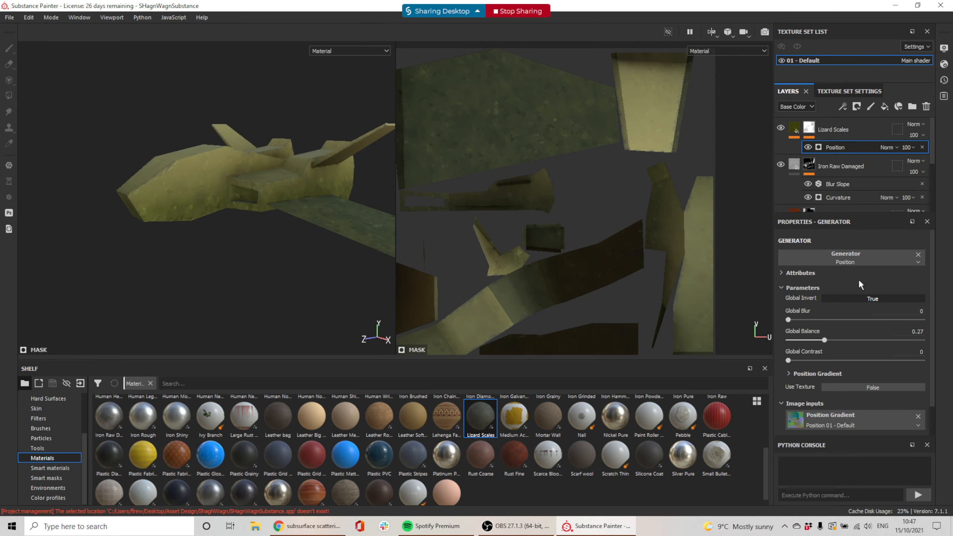
left_click_drag(825, 340, 825, 341)
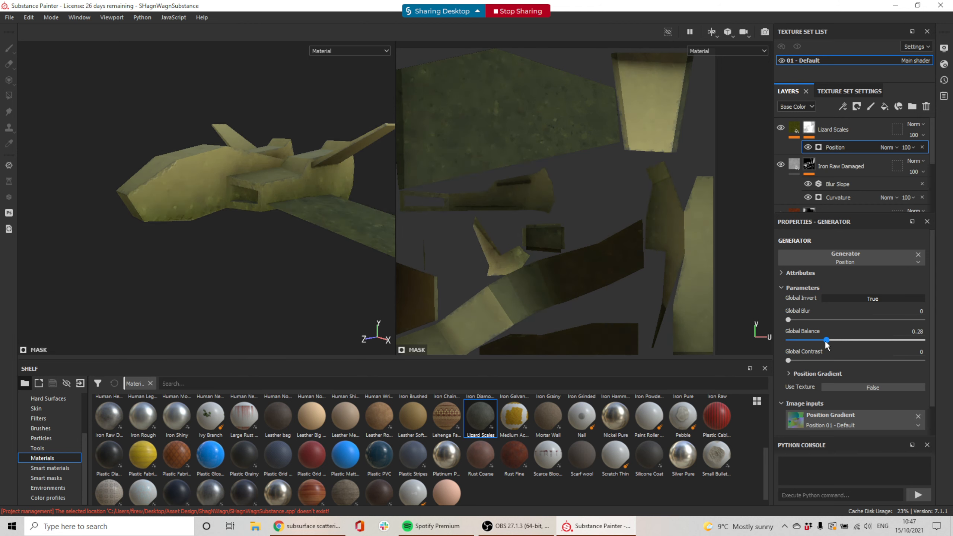
left_click_drag(317, 220, 290, 229, "alt")
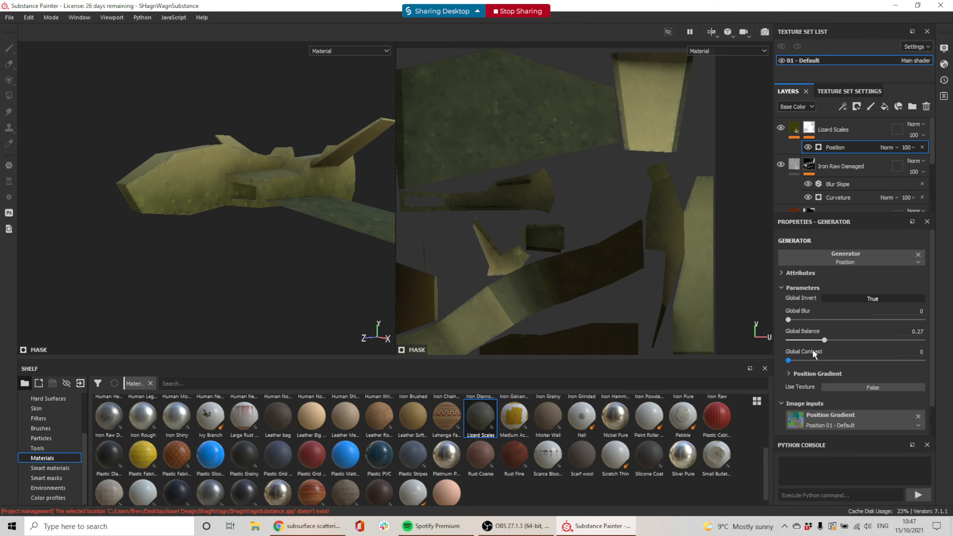
Step: Refine the Position generator with Global Contrast 0.07 and Global Balance 0.29, and check the ship's underside transition
mouse_move(790, 363)
left_mouse_down()
mouse_move(805, 363)
mouse_move(789, 363)
mouse_move(827, 341)
left_mouse_up()
left_click_drag(311, 299, 273, 296, "alt")
left_click_drag(292, 206, 240, 194, "alt")
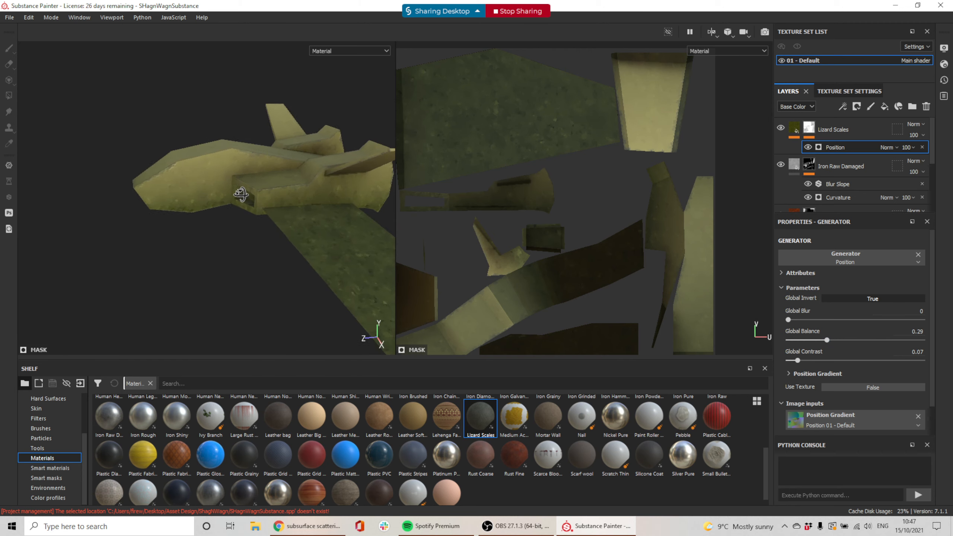
Step: Add a Blur Slope filter above the Position generator in the Lizard Scales mask, with Intensity 4.52
right_click(836, 145)
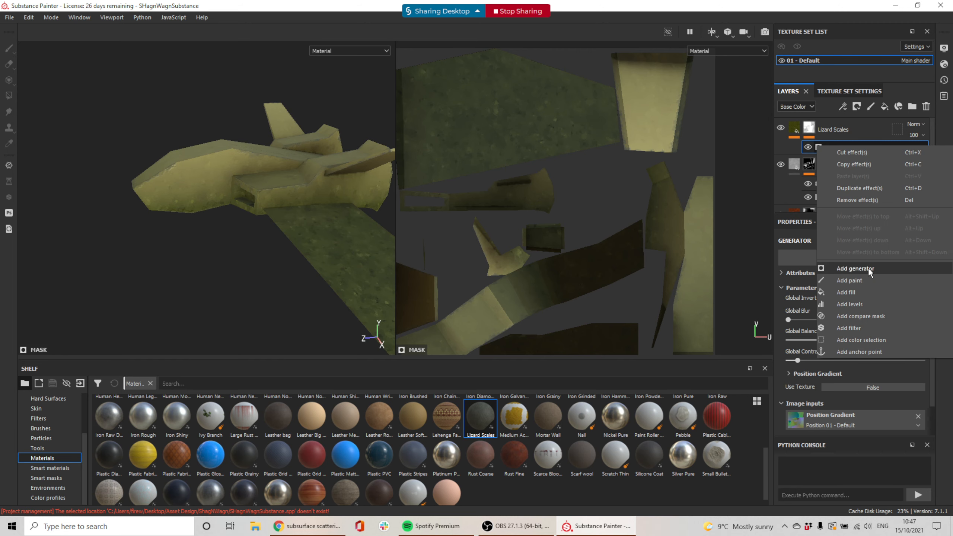
left_click(873, 331)
left_click(864, 259)
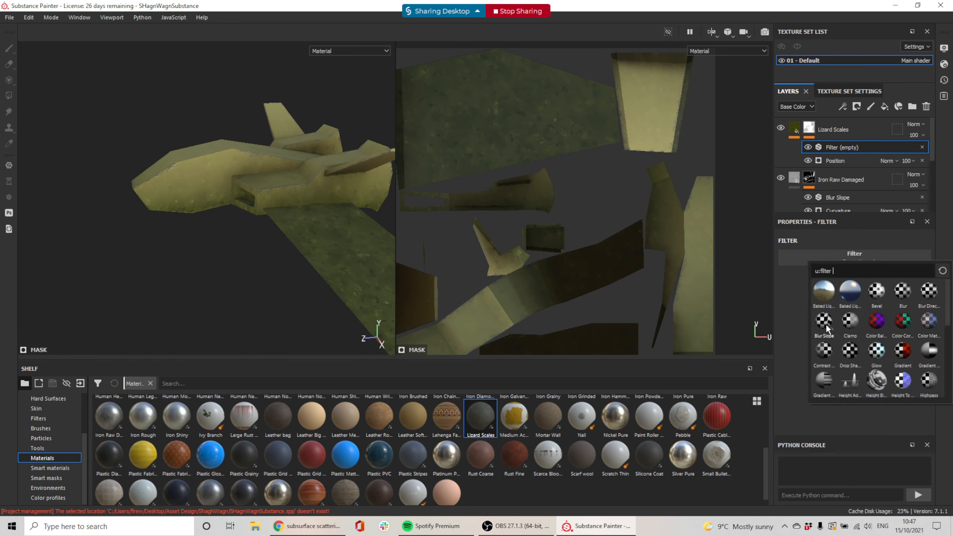
left_click(825, 323)
scroll(240, 209, "up", 3)
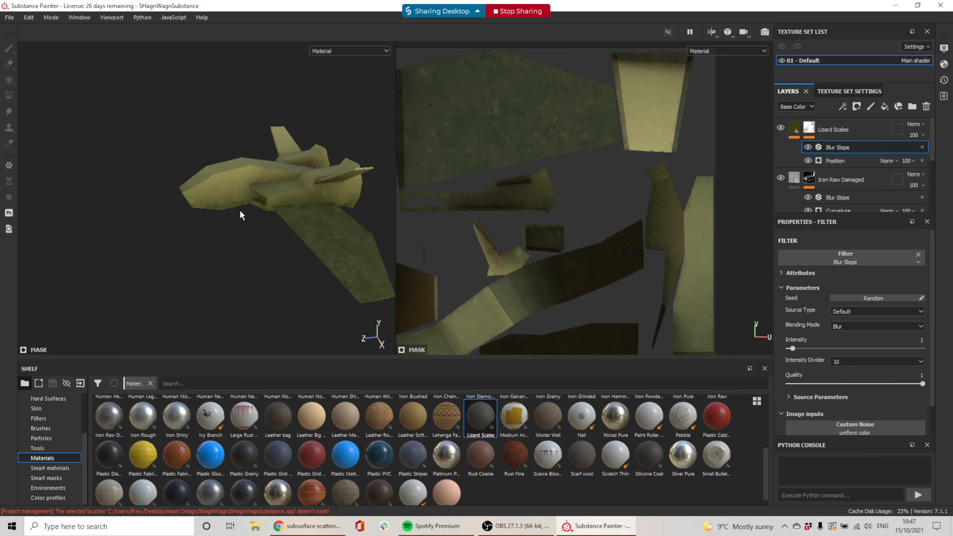
left_click_drag(794, 349, 807, 348)
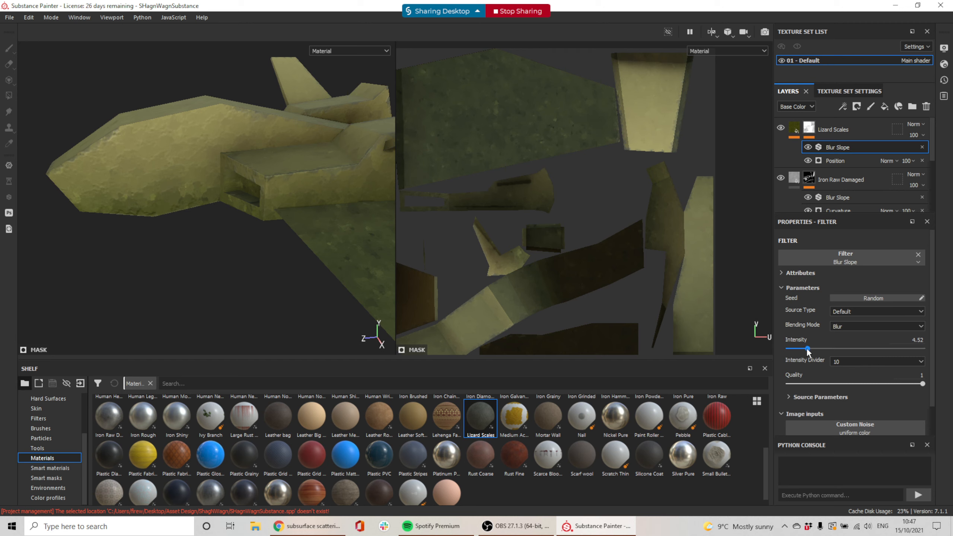
Step: Try Intensity Divider values of 100 and 1 on the Lizard Scales Blur Slope filter, and return it to 10
left_click(853, 362)
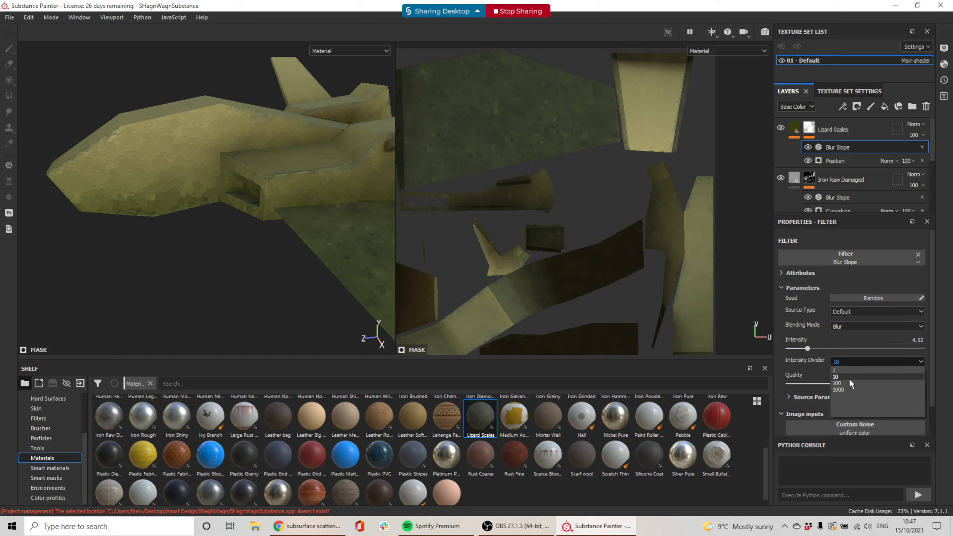
left_click(849, 379)
left_click(839, 362)
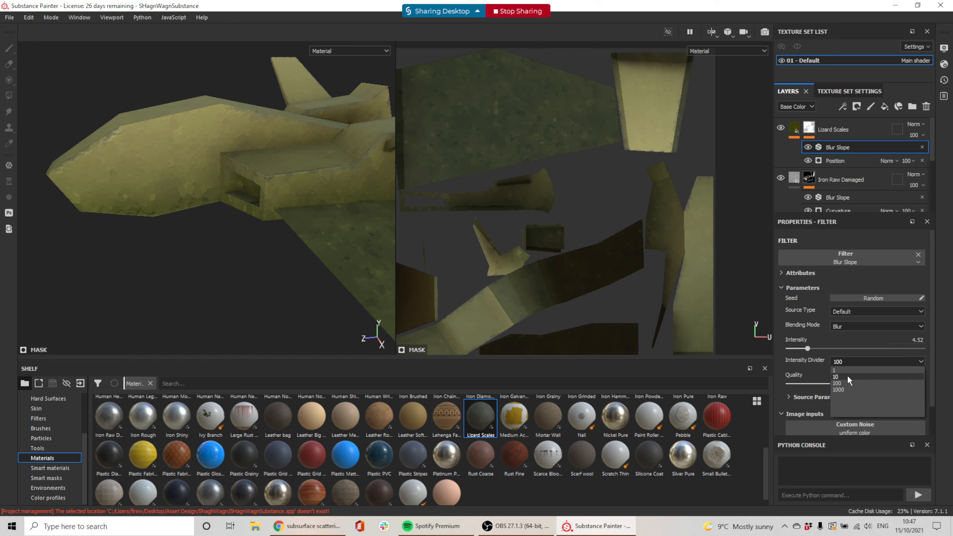
left_click(848, 371)
left_click(842, 361)
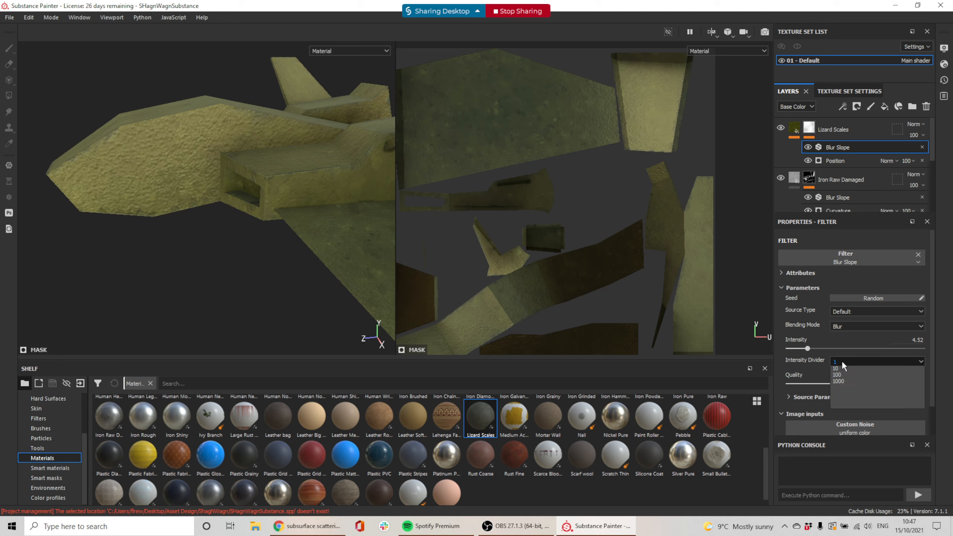
left_click(845, 375)
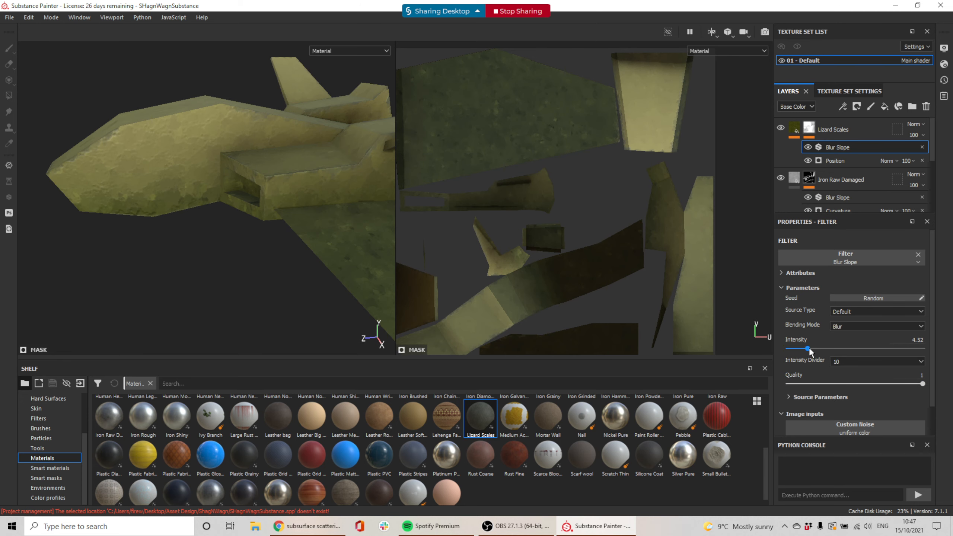
Step: Set the Intensity of the Blur Slope filter on the Lizard Scales mask to 4.88, keeping the Blur blending mode
mouse_move(809, 348)
left_mouse_down()
mouse_move(858, 351)
mouse_move(771, 346)
mouse_move(807, 350)
left_mouse_up()
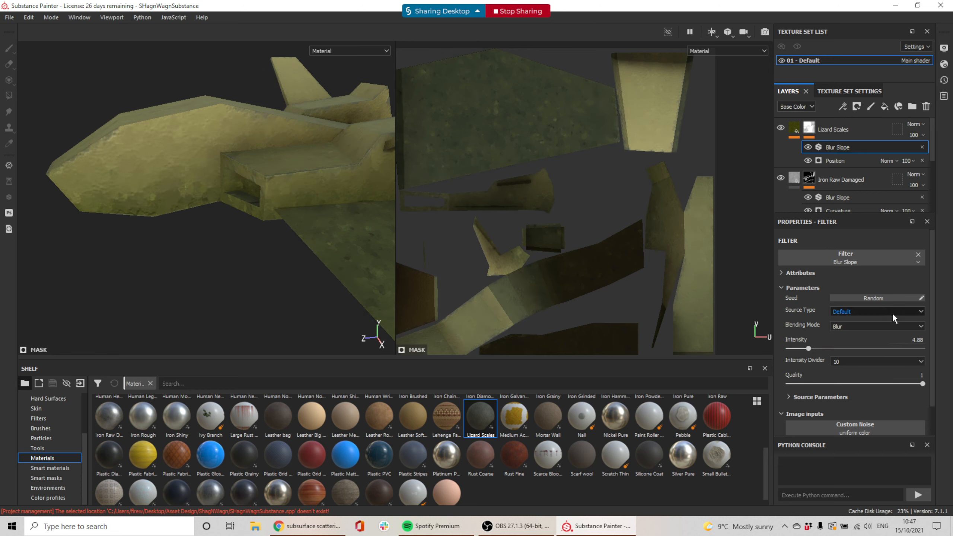
left_click(903, 326)
left_click(903, 326)
Step: Set the Position generator's Global Balance to 0.31 in the Lizard Scales mask and check the whole ship
left_click(846, 161)
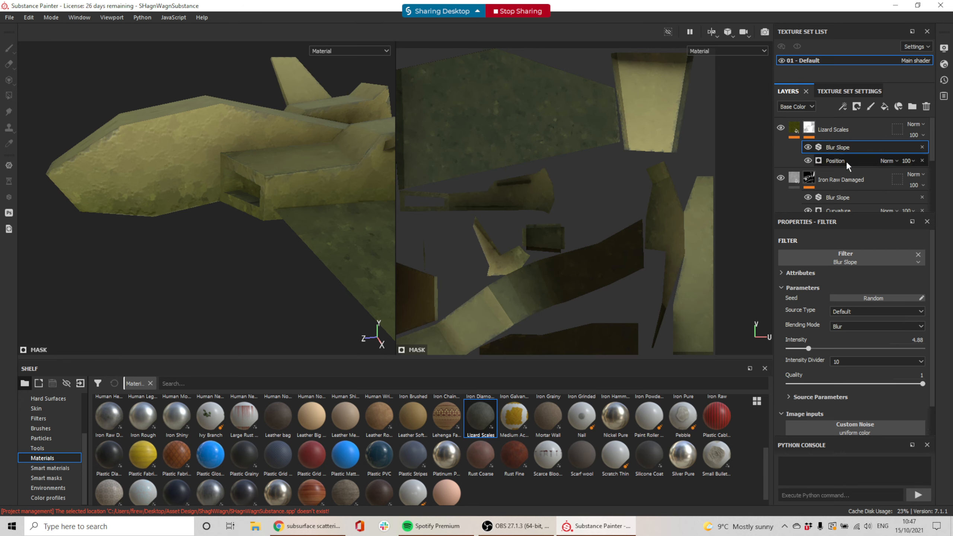
left_click_drag(827, 340, 830, 341)
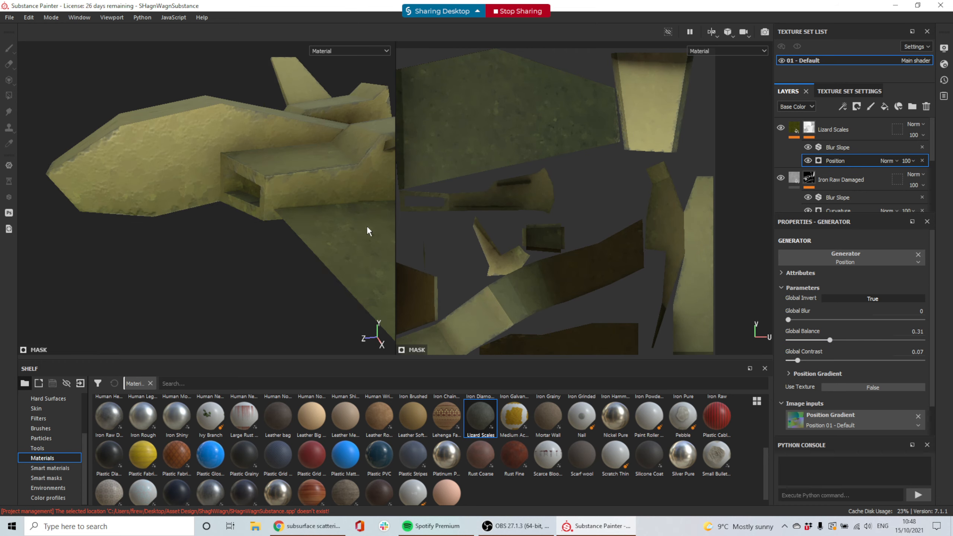
scroll(366, 225, "down", 2)
left_click_drag(346, 228, 267, 250, "alt")
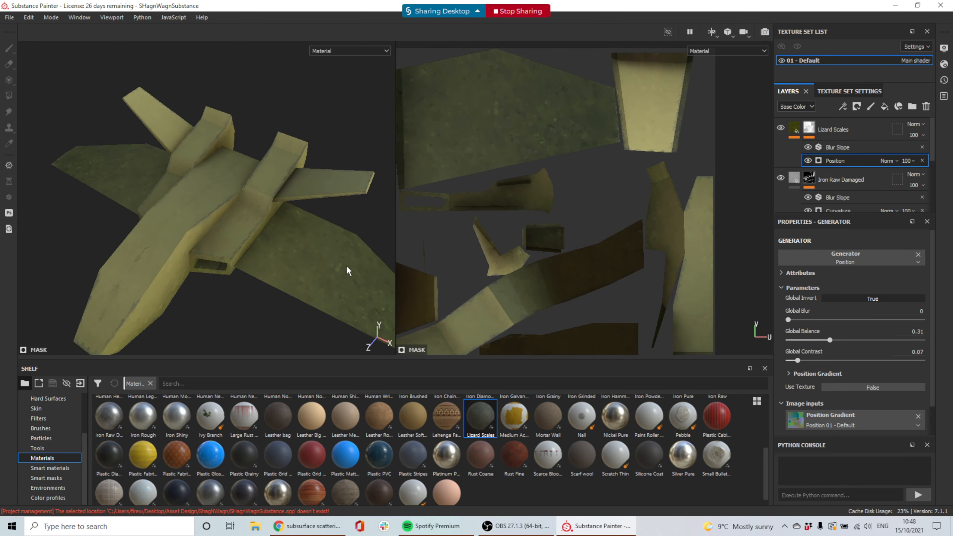
left_click_drag(348, 271, 342, 238, "alt")
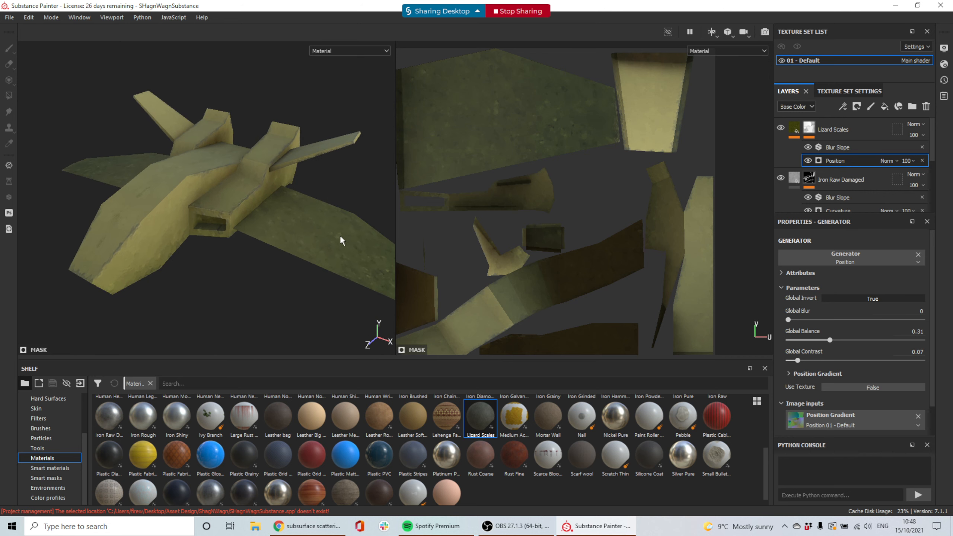
Step: Place the Lizard Scales layer inside a new folder and add a white mask to that folder
left_click(860, 125)
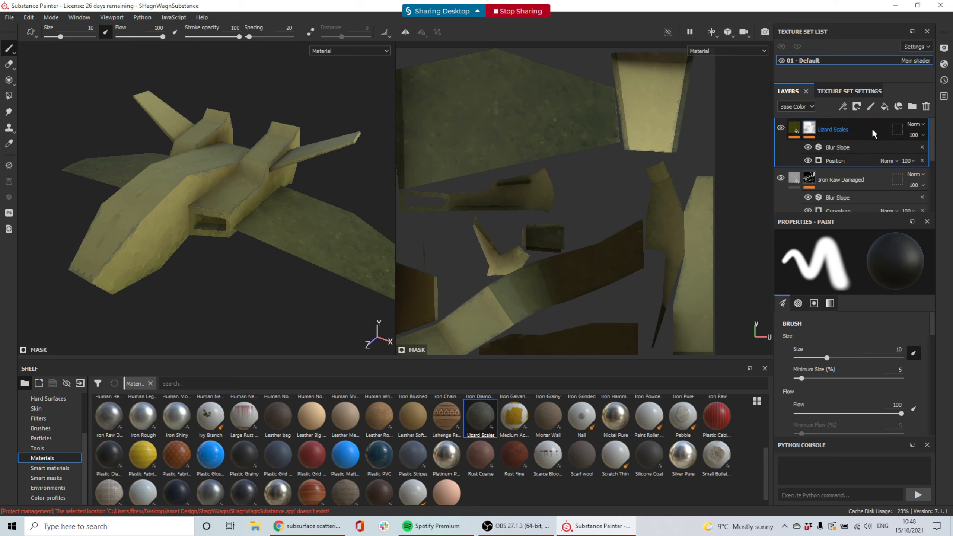
left_click(913, 107)
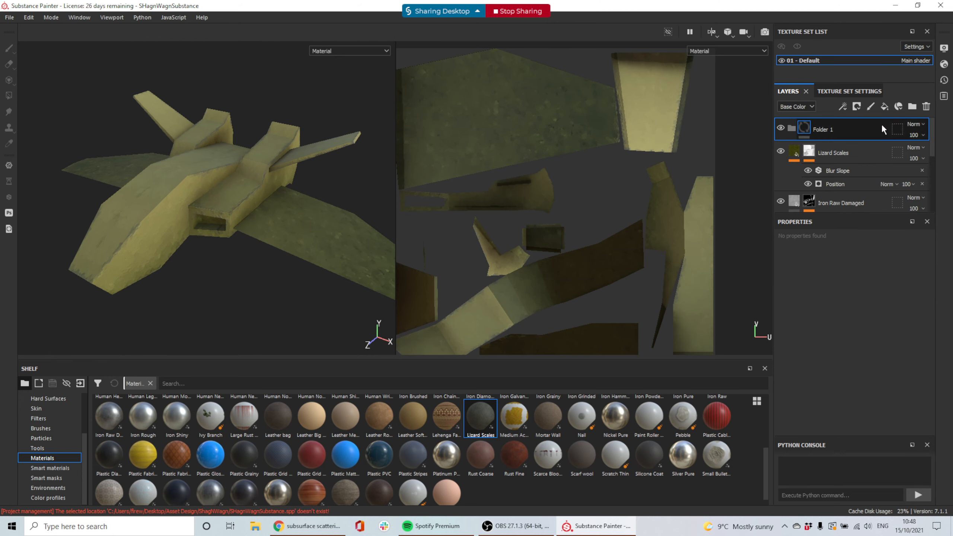
left_click_drag(829, 155, 823, 129)
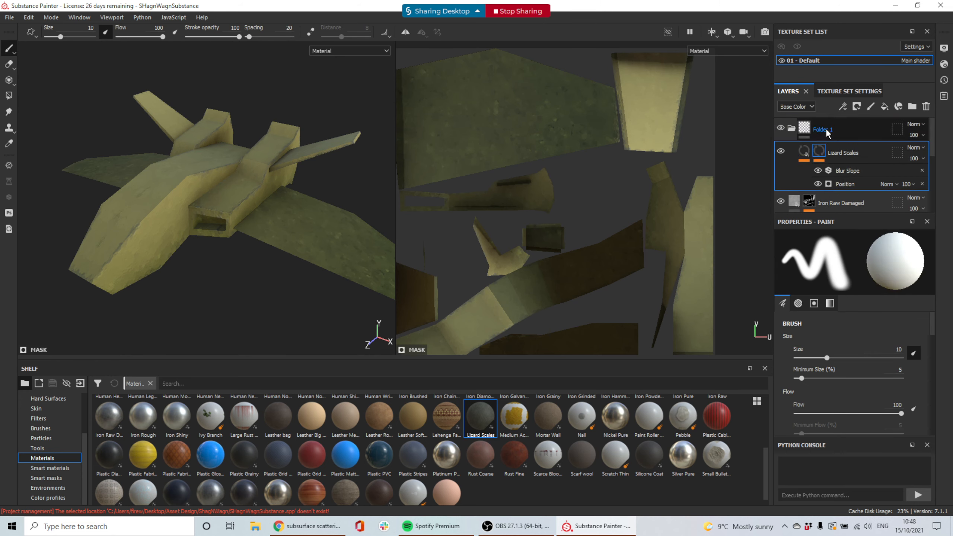
left_click(808, 131)
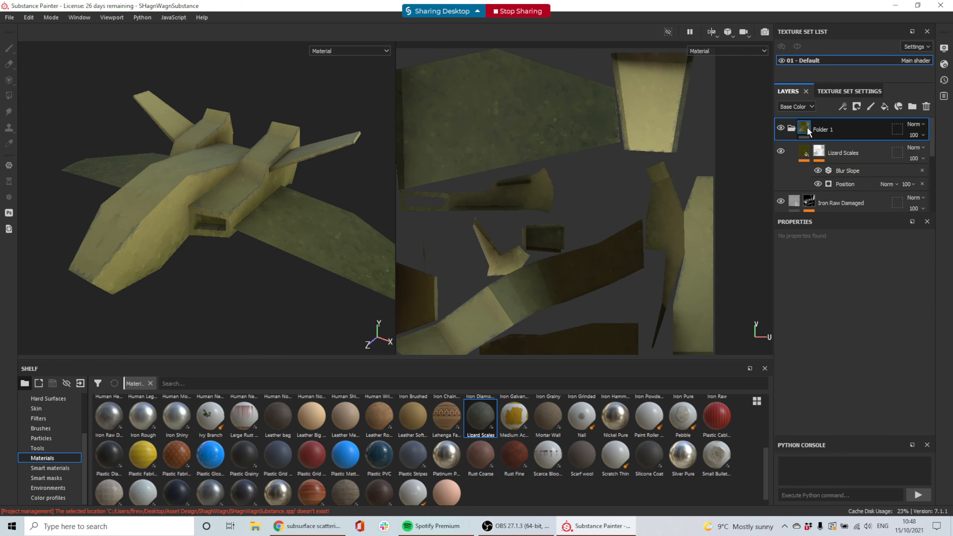
right_click(807, 128)
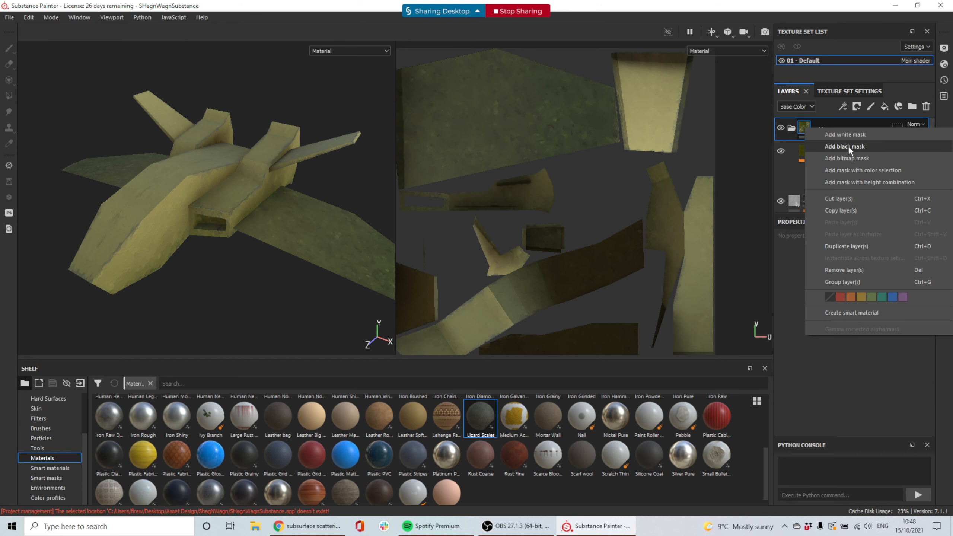
left_click(849, 135)
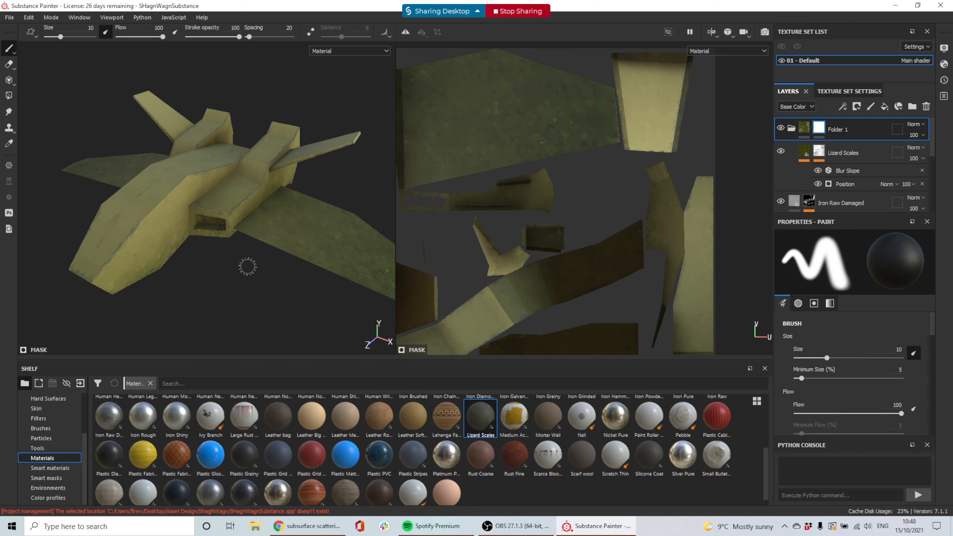
Step: Choose the Artistic Hea... brush for the folder mask with grayscale 0, and enlarge it to about size 62
middle_click_drag(319, 223, 283, 244, "alt")
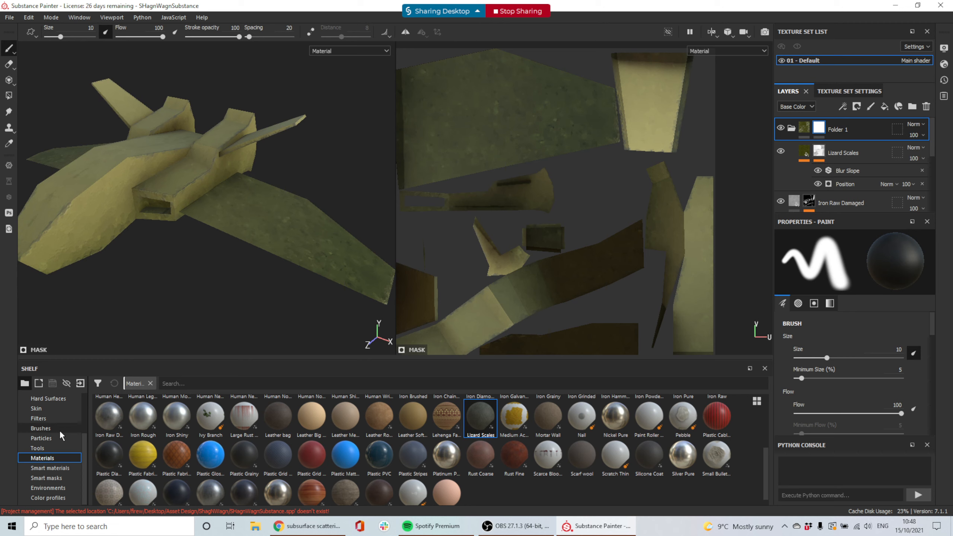
left_click(40, 429)
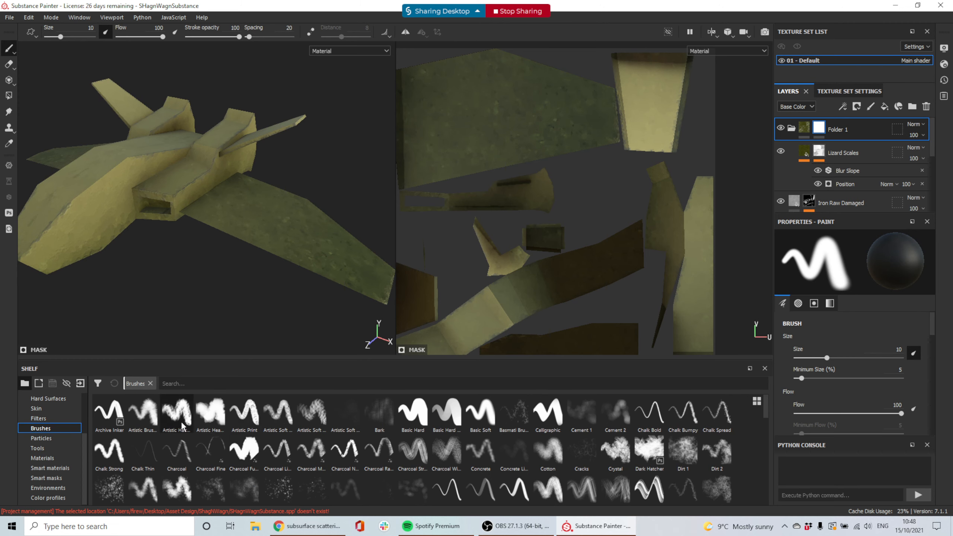
left_click(210, 413)
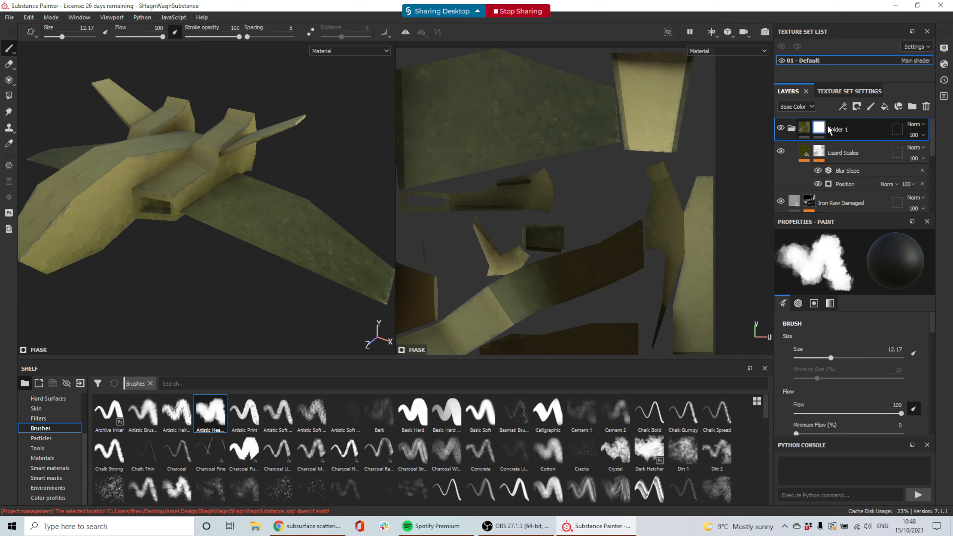
scroll(867, 393, "down", 10)
scroll(864, 404, "down", 3)
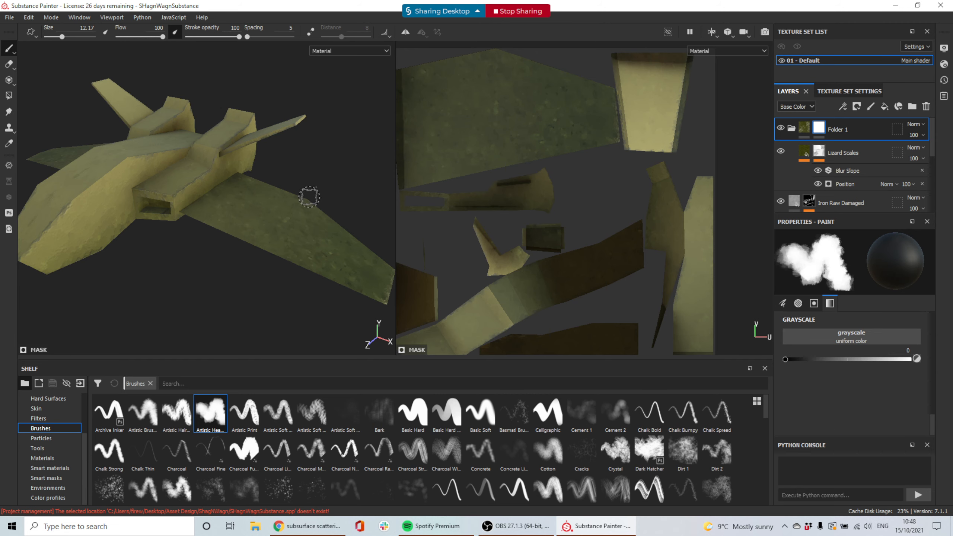
key("bracketright")
key("bracketright")
key("bracketright")
key("bracketright")
key("bracketright")
key("bracketright")
key("bracketright")
key("bracketright")
key("bracketright")
key("bracketright")
key("bracketright")
key("bracketright")
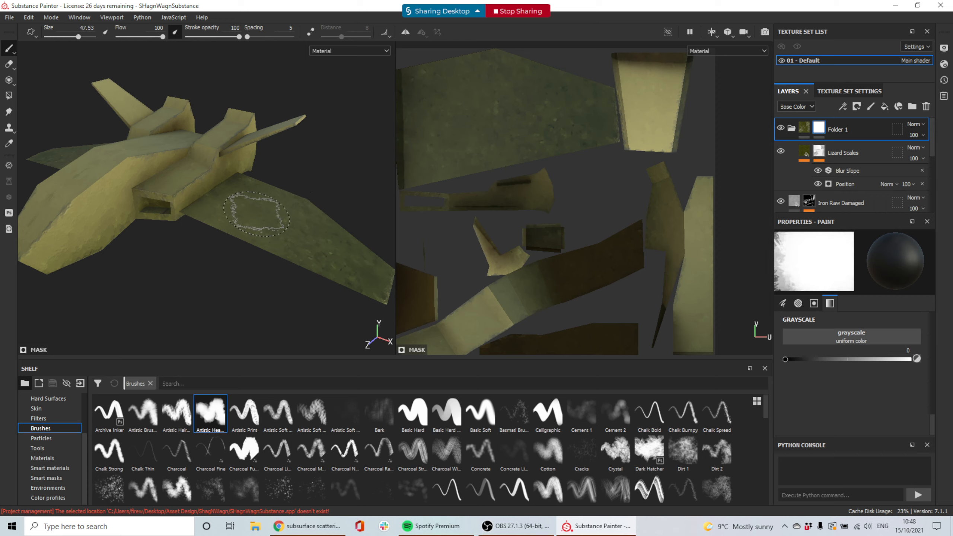
Step: Try painting out the green scales near the wing root on the folder mask, and undo the paint
left_click(240, 212)
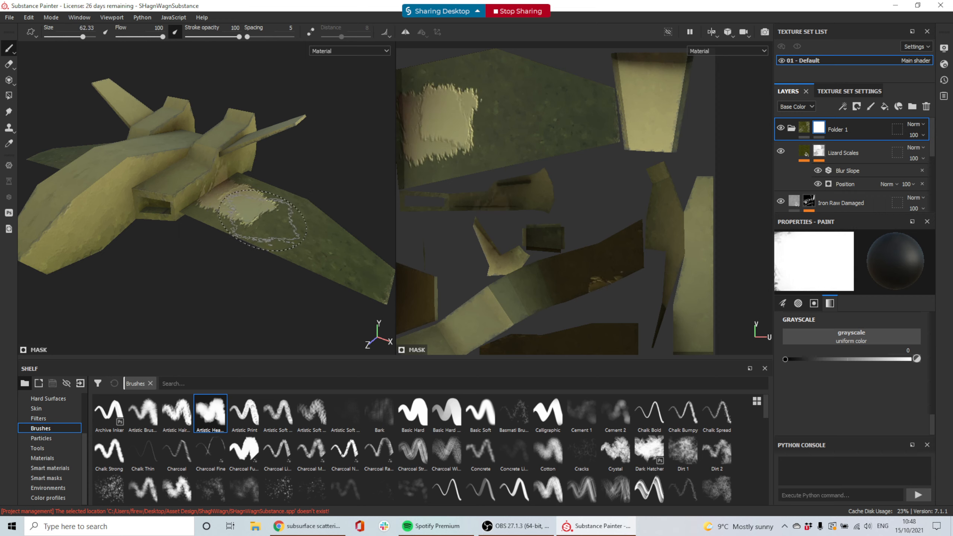
key("ctrl+z")
Step: Soften the brush by setting its Flow Jitter to 7 and its Stroke opacity to 9
scroll(886, 349, "up", 3)
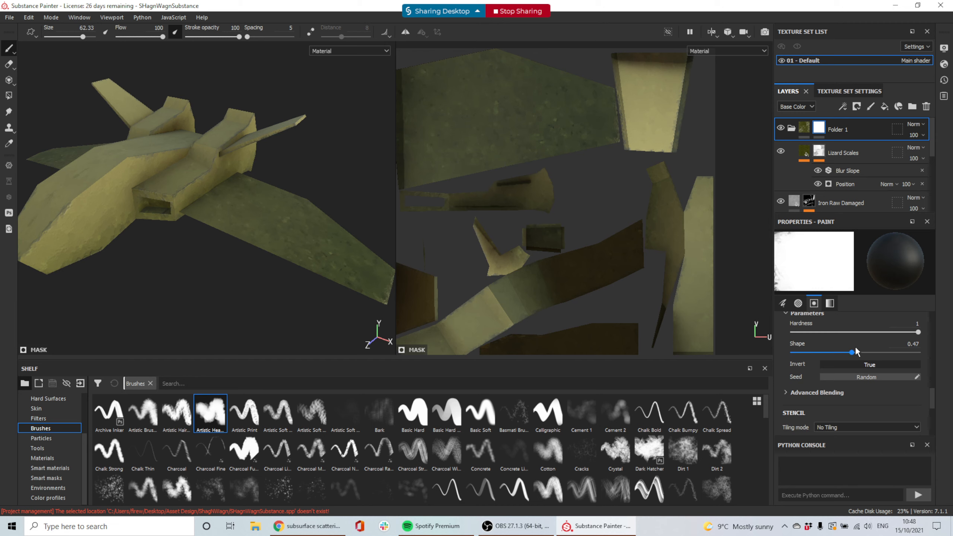
scroll(852, 346, "up", 5)
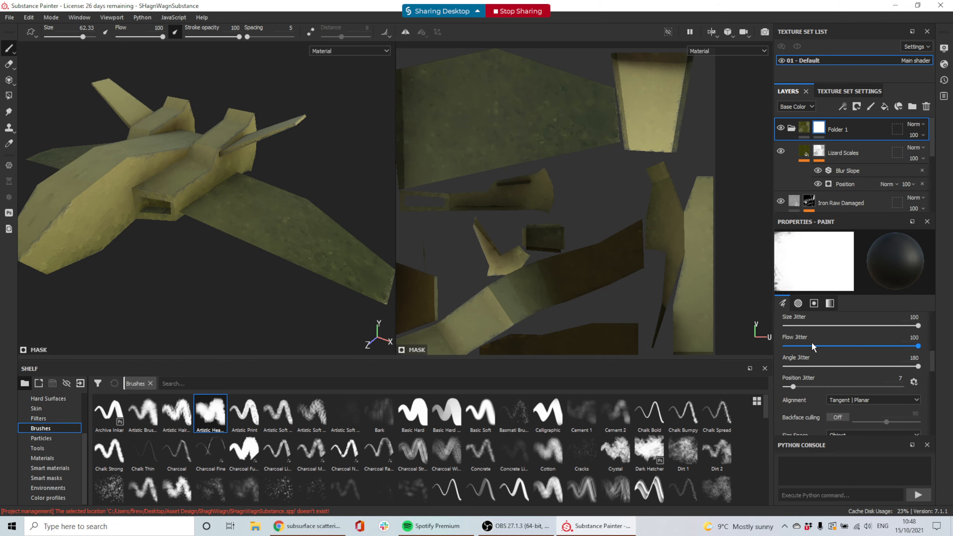
scroll(819, 361, "up", 2)
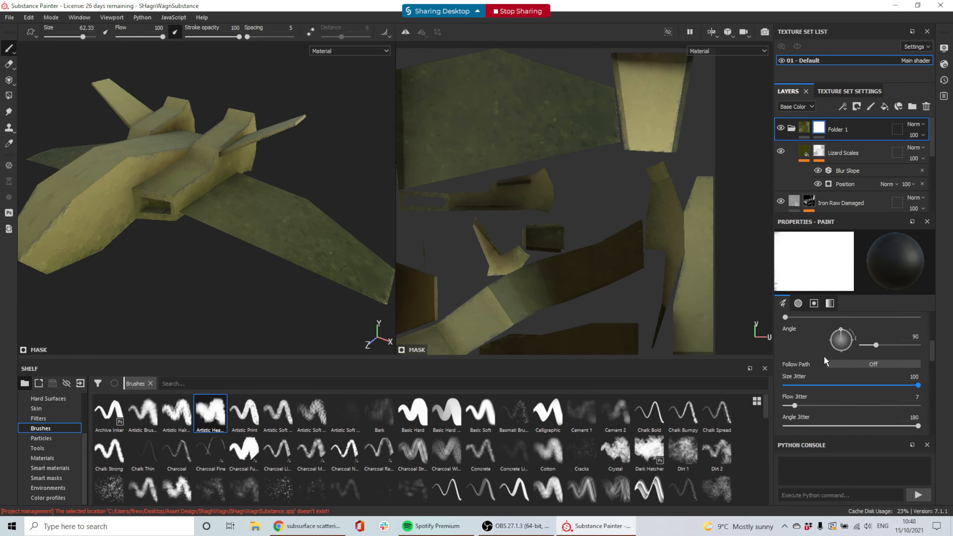
scroll(824, 356, "up", 2)
left_click_drag(822, 356, 793, 360)
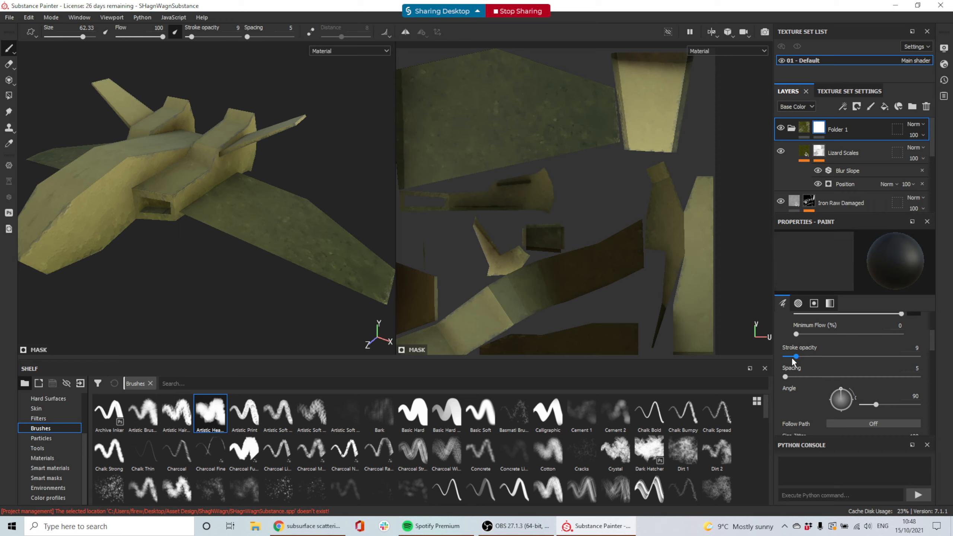
Step: Paint black at brush size about 50 over the wing on the folder mask to fade the green scales, and inspect the wing closely
mouse_move(220, 218)
left_mouse_down()
mouse_move(310, 222)
mouse_move(357, 269)
mouse_move(317, 261)
mouse_move(321, 241)
mouse_move(282, 249)
mouse_move(244, 207)
left_mouse_up()
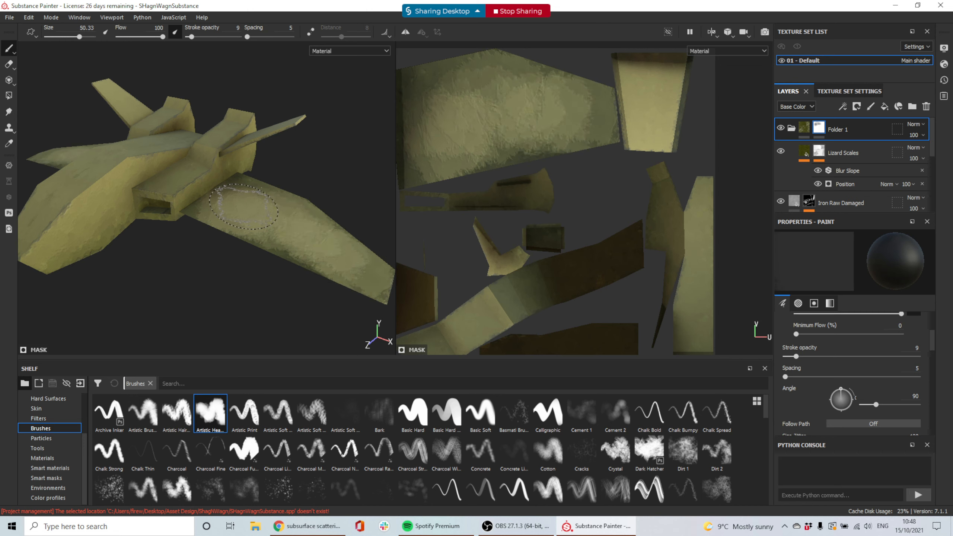
mouse_move(317, 242)
left_mouse_down("alt")
mouse_move(222, 236)
mouse_move(376, 222)
mouse_move(304, 150)
mouse_move(254, 122)
mouse_move(287, 213)
mouse_move(255, 232)
mouse_move(245, 270)
mouse_move(276, 209)
left_mouse_up("alt")
scroll(300, 240, "up", 5)
scroll(243, 262, "down", 5)
scroll(244, 270, "up", 6)
left_click_drag(270, 166, 241, 207, "alt")
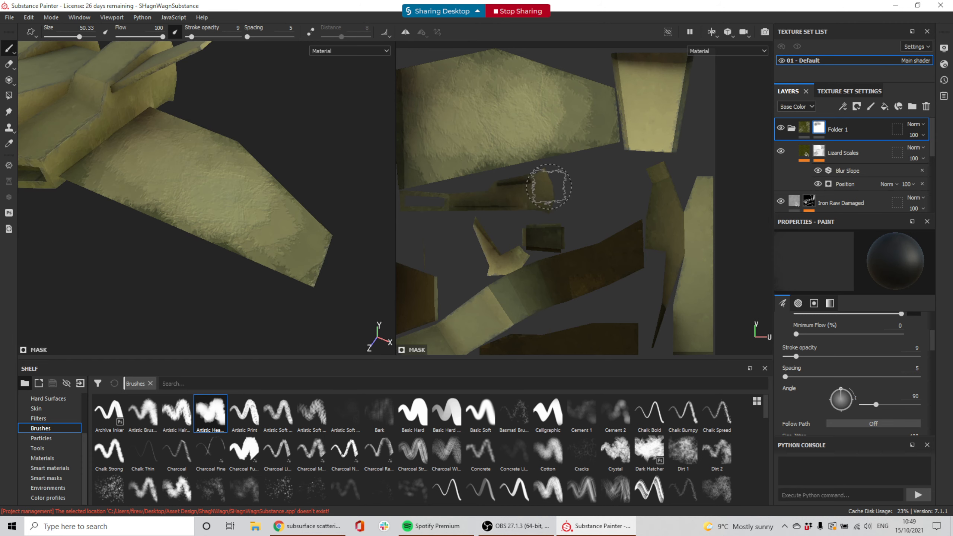
Step: Add a Blur filter with Blur Intensity 0.85 to the folder mask and check the whole ship
right_click(822, 130)
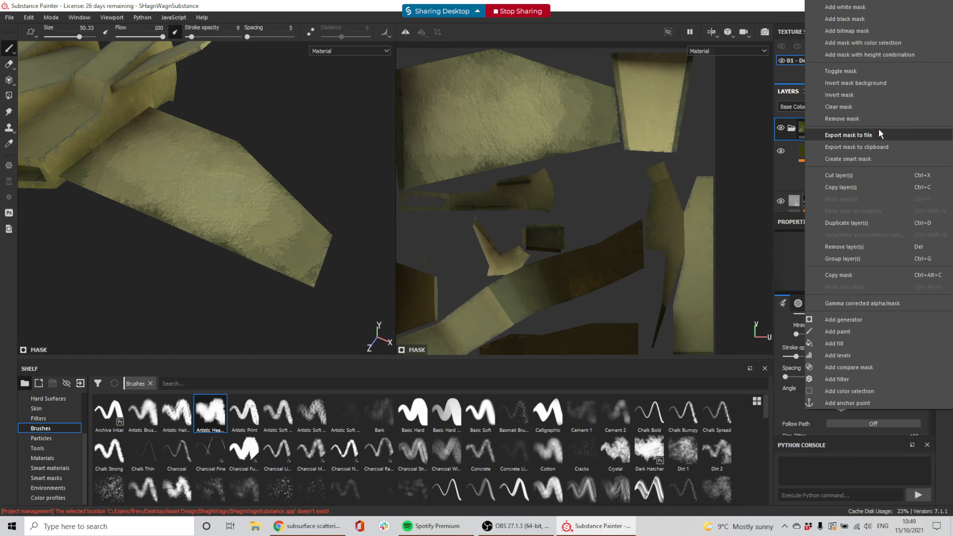
left_click(859, 380)
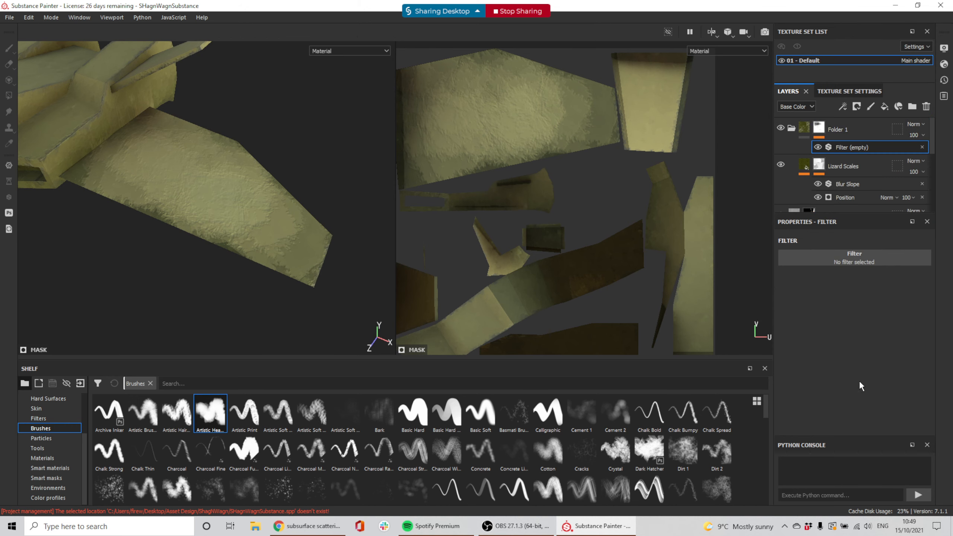
left_click(853, 256)
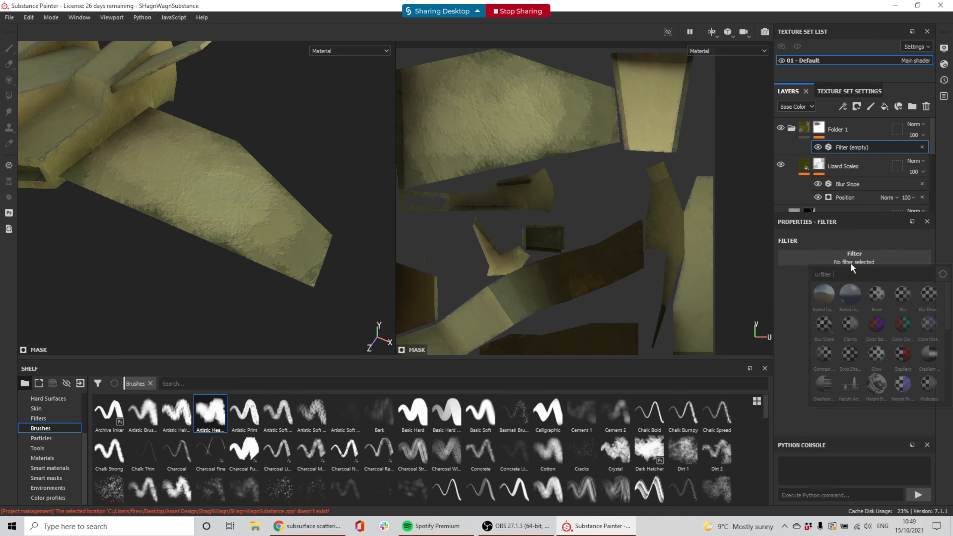
left_click(903, 294)
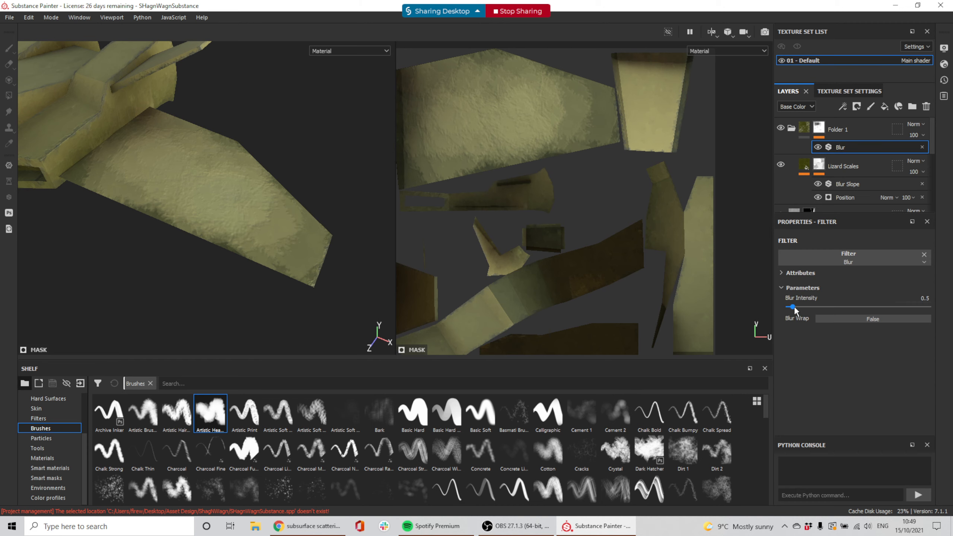
left_click_drag(795, 310, 779, 309)
scroll(219, 199, "down", 5)
mouse_move(233, 208)
left_mouse_down("alt")
mouse_move(195, 161)
mouse_move(211, 77)
mouse_move(206, 162)
mouse_move(222, 255)
mouse_move(175, 198)
mouse_move(222, 200)
left_mouse_up("alt")
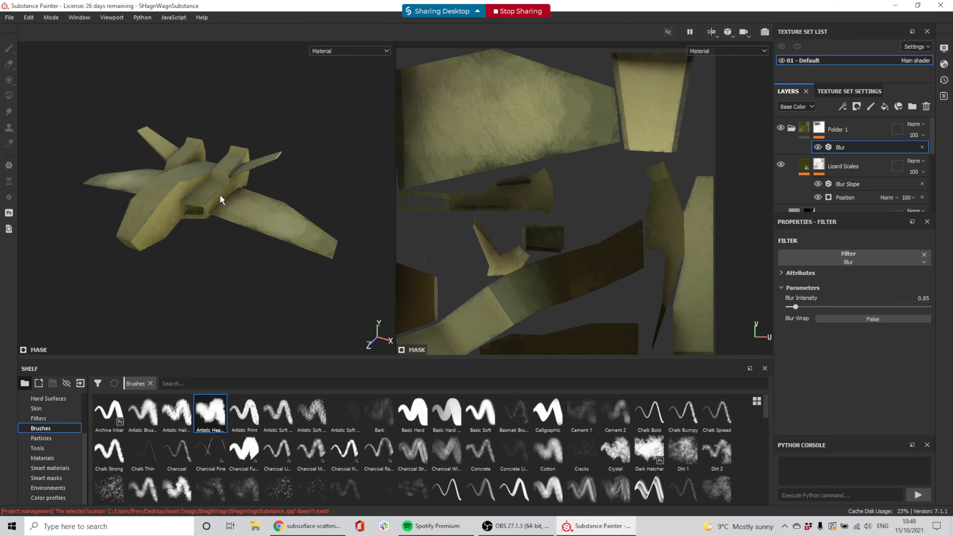
Step: Collapse and re-expand the folder, and select the Lizard Scales mask inside it
left_click(792, 129)
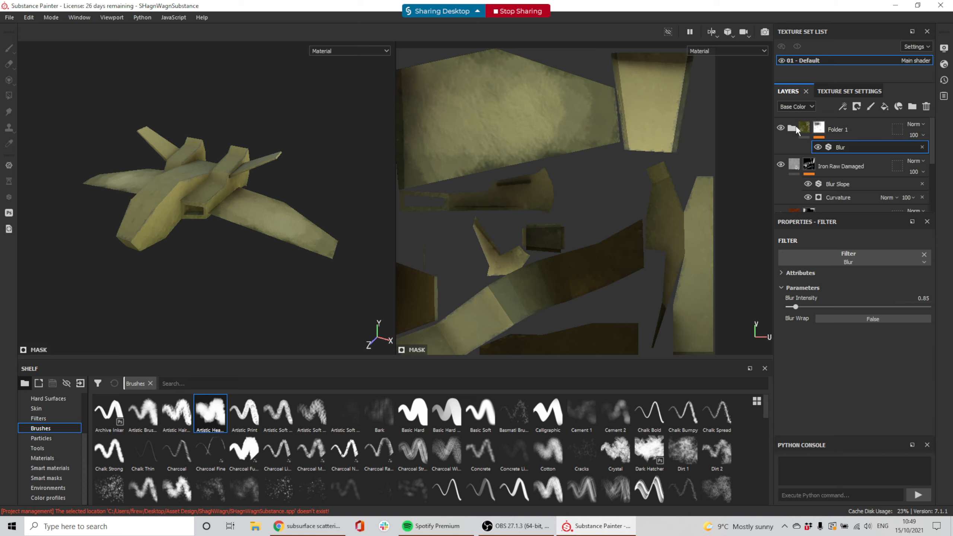
left_click(793, 129)
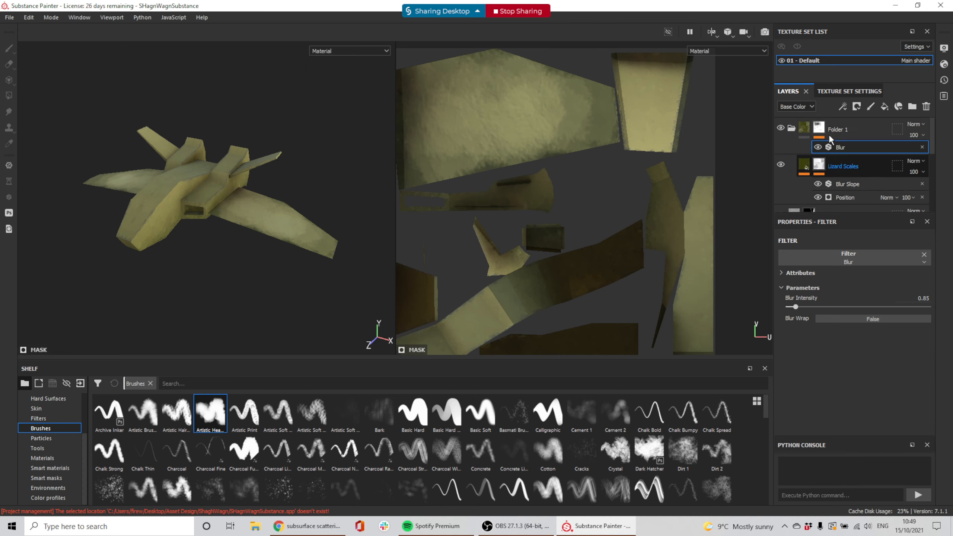
left_click_drag(830, 166, 828, 205)
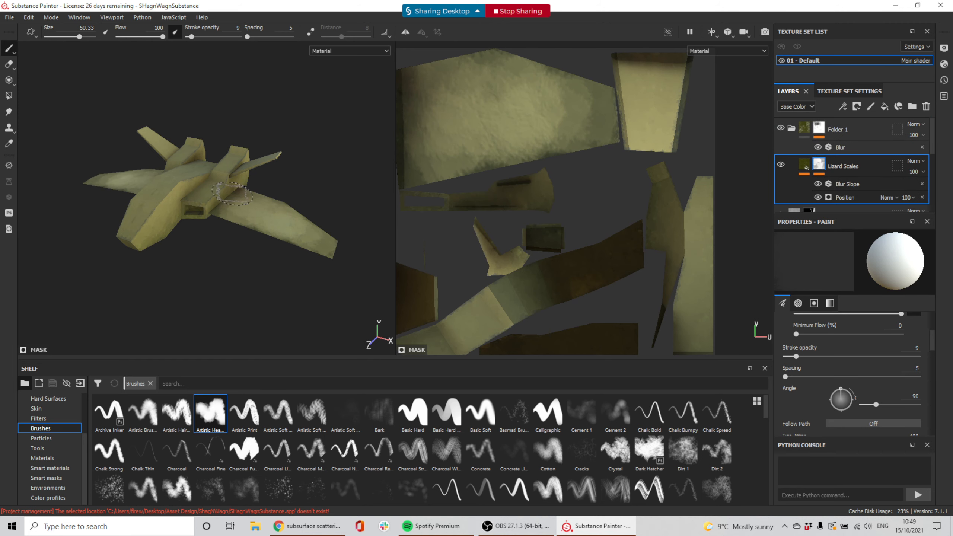
Step: Inspect the green scales around the ship, and select and collapse Folder 1
left_click_drag(241, 189, 180, 278, "alt")
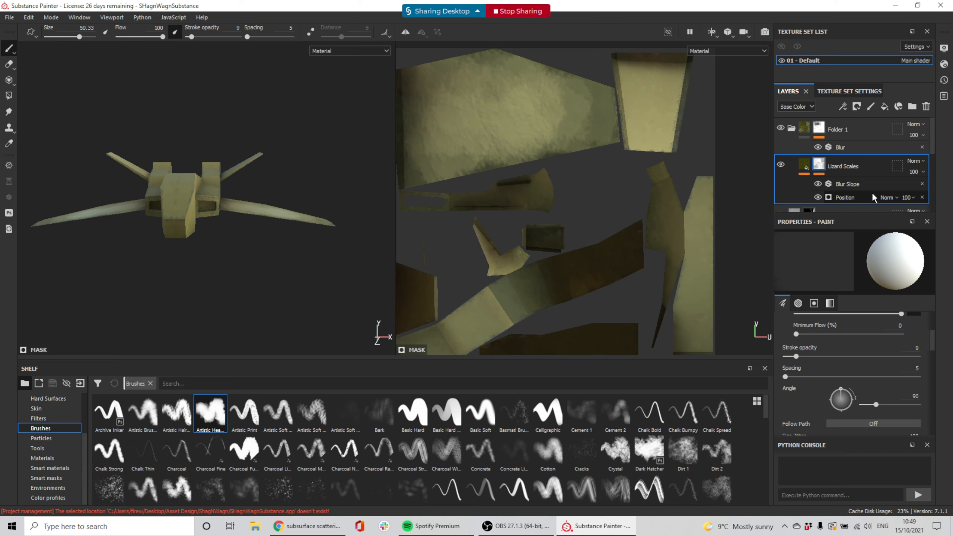
left_click_drag(315, 196, 296, 225, "alt")
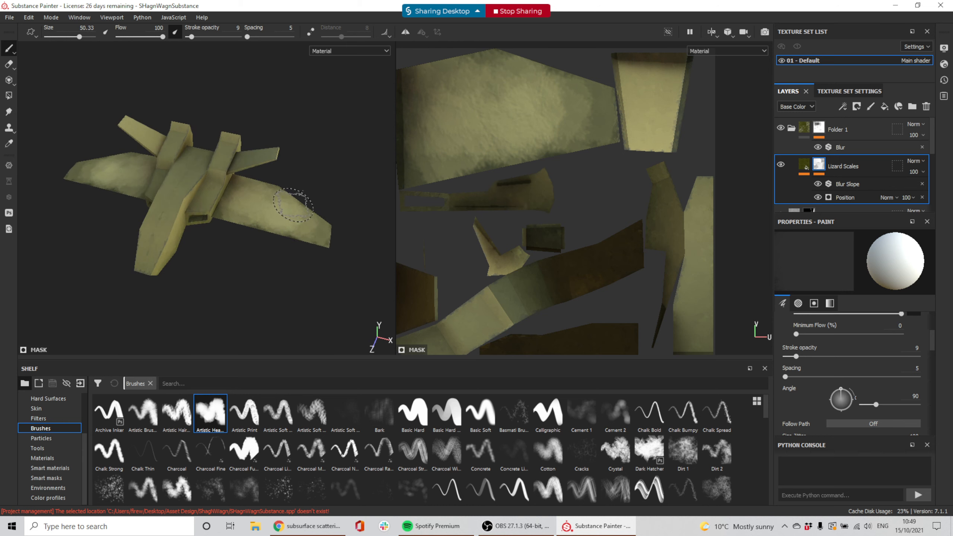
left_click(810, 167)
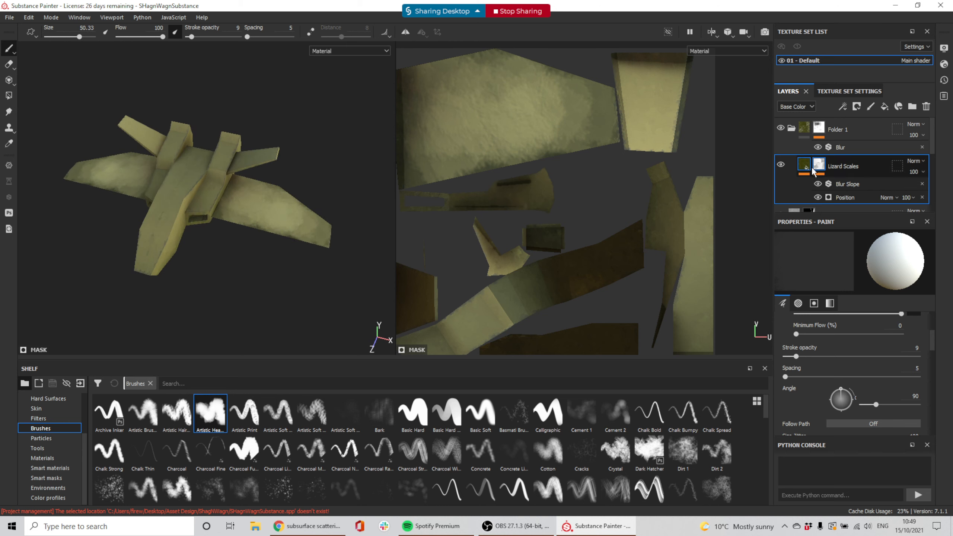
left_click(862, 128)
left_click(790, 129)
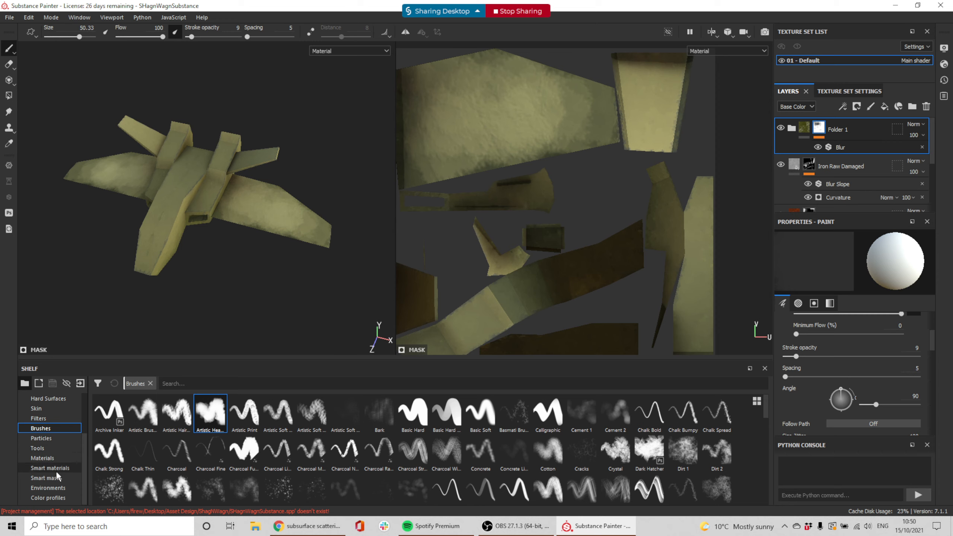
scroll(202, 240, "up", 3)
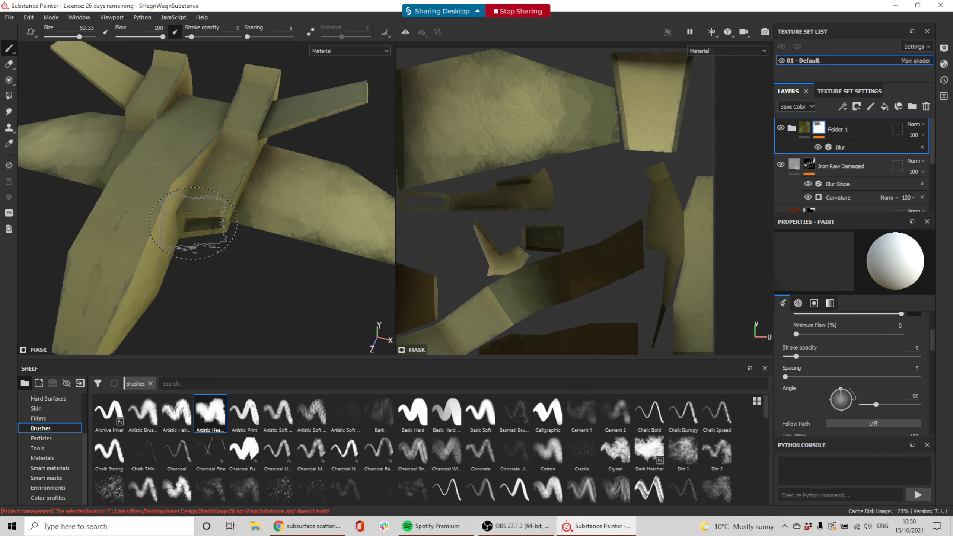
left_click_drag(256, 227, 235, 186, "alt")
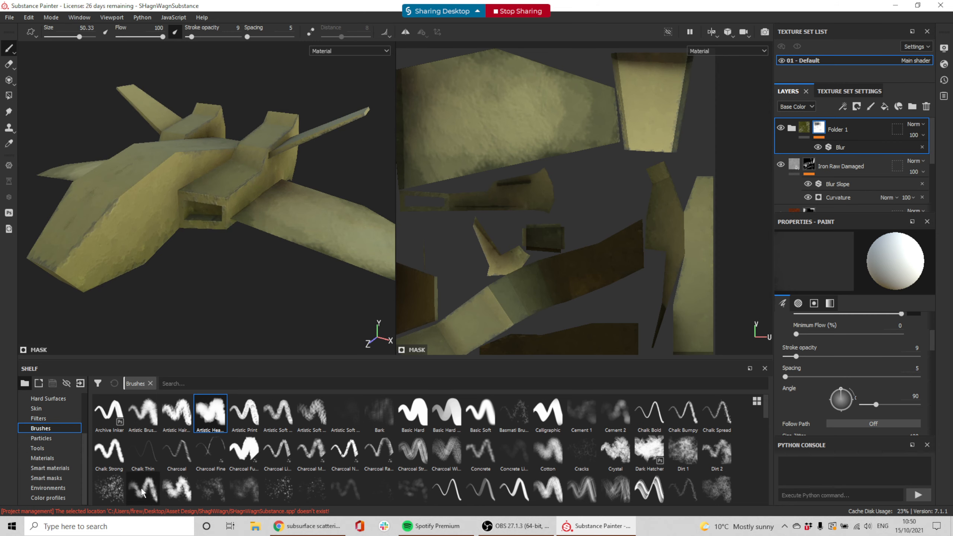
Step: Add a fill layer above Folder 1 and limit it to the height and roughness channels
left_click(43, 458)
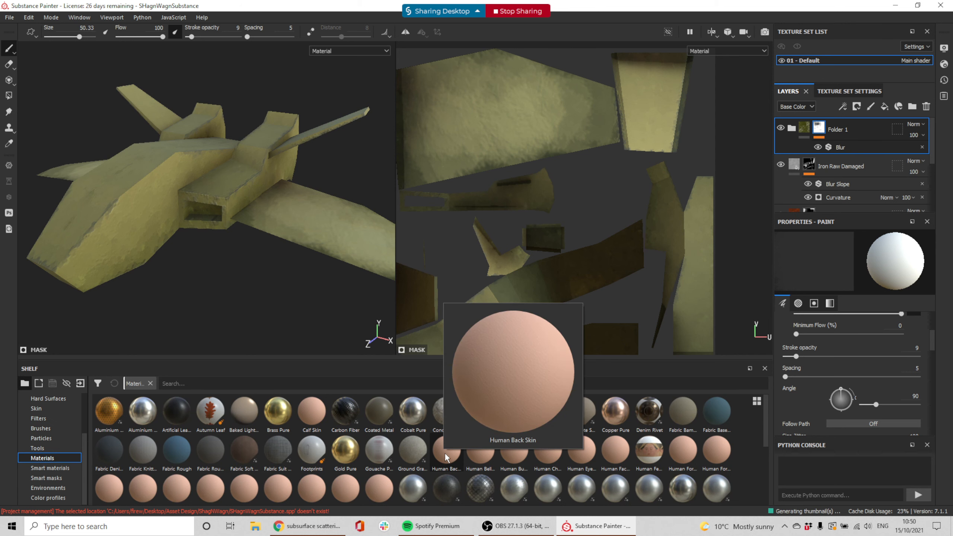
left_click(885, 106)
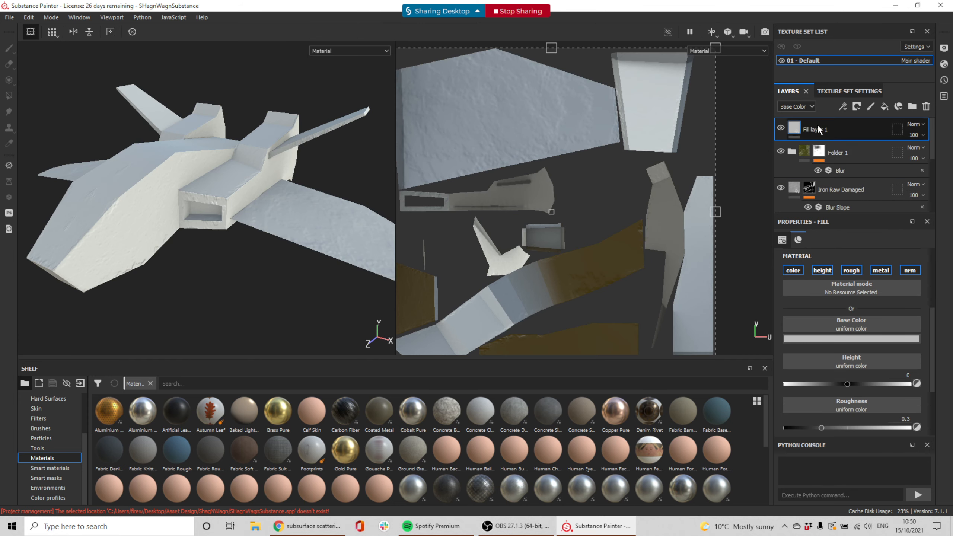
left_click(794, 270)
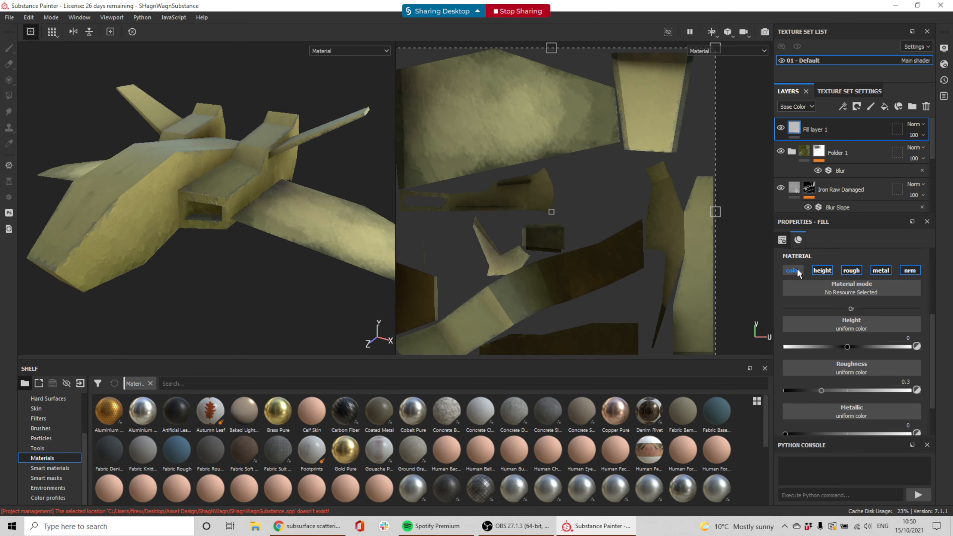
left_click(850, 271)
left_click(881, 271)
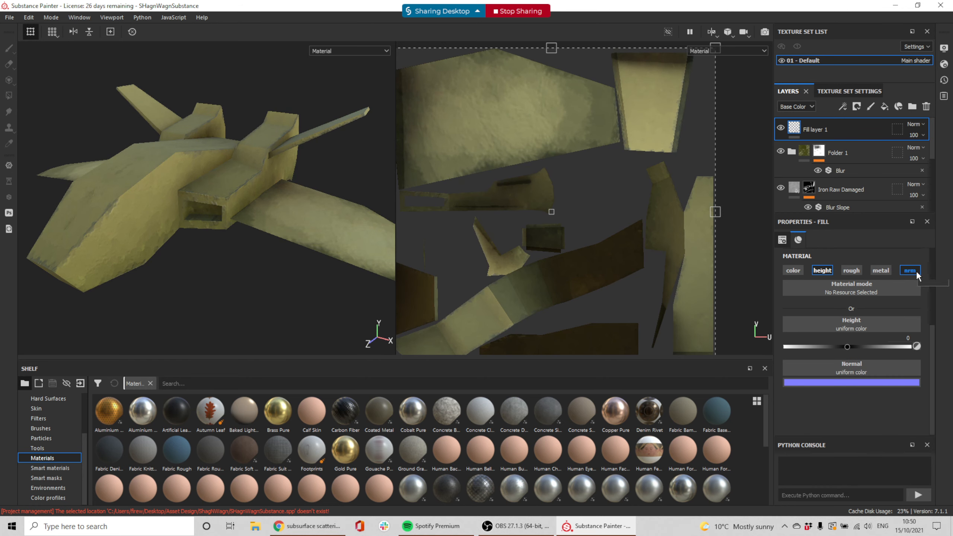
left_click(911, 271)
left_click(850, 271)
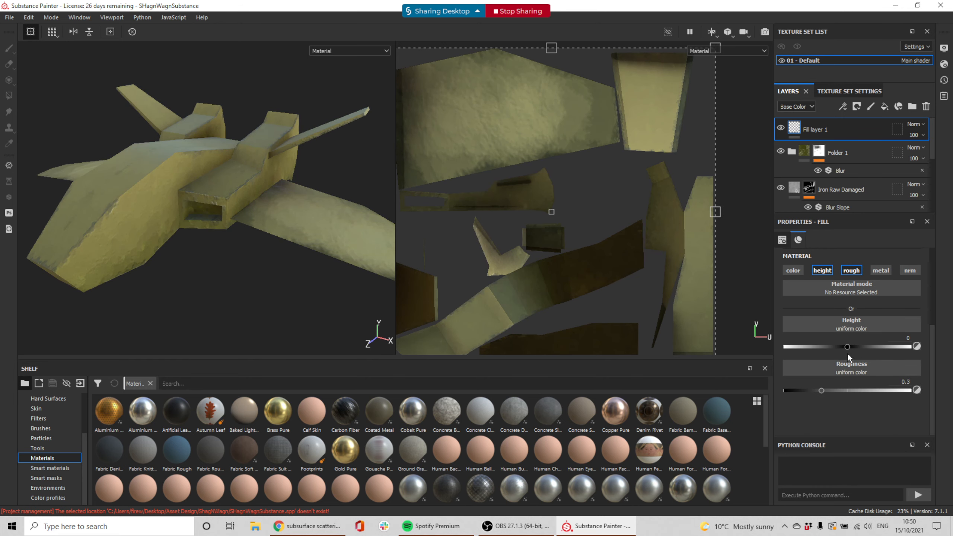
Step: Set the new fill layer's roughness to 0.7354 and height to -0.8444, and add a black mask to it
left_click_drag(821, 391, 878, 391)
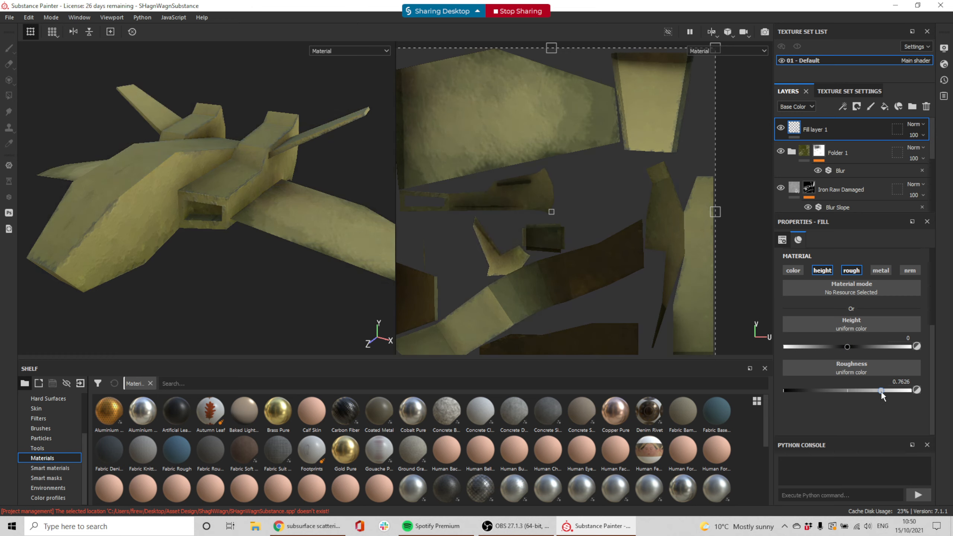
left_click_drag(846, 347, 794, 348)
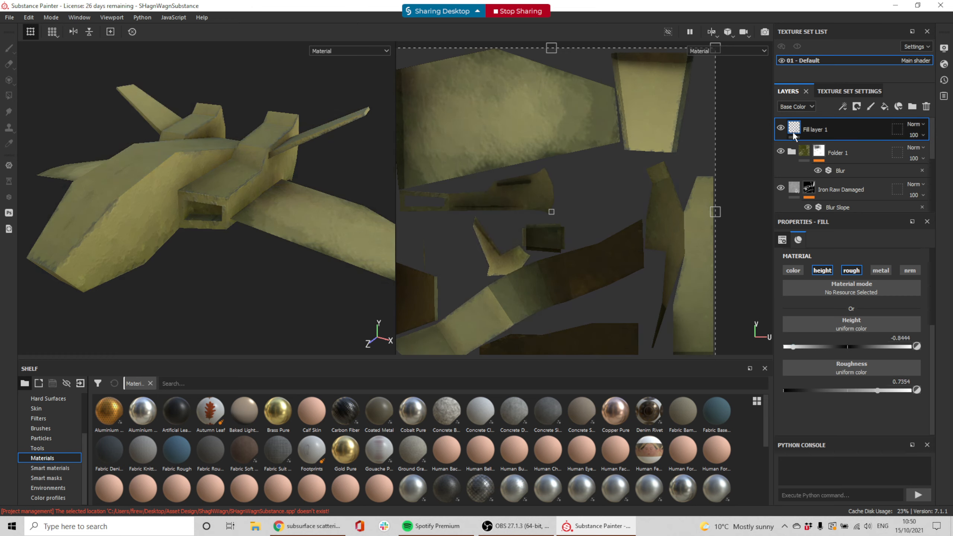
mouse_move(796, 130)
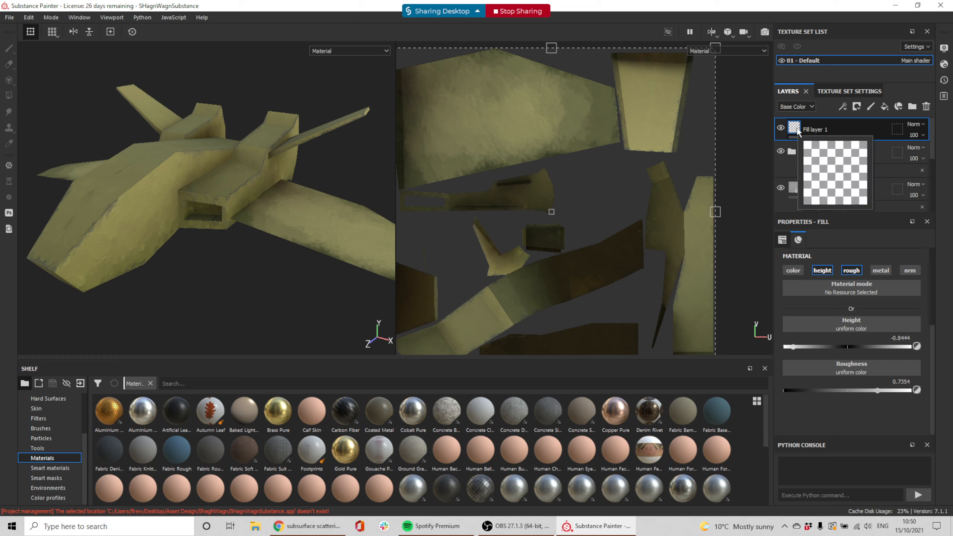
right_click(797, 129)
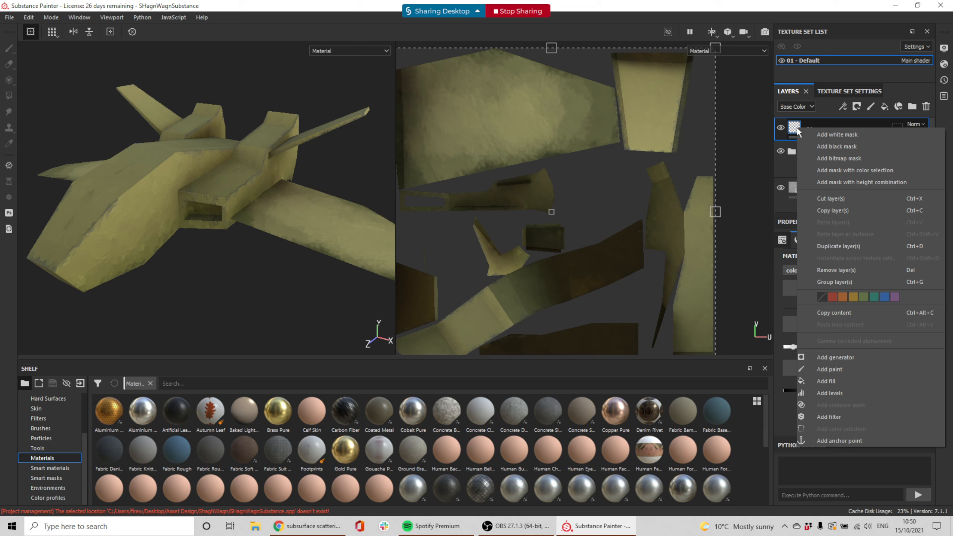
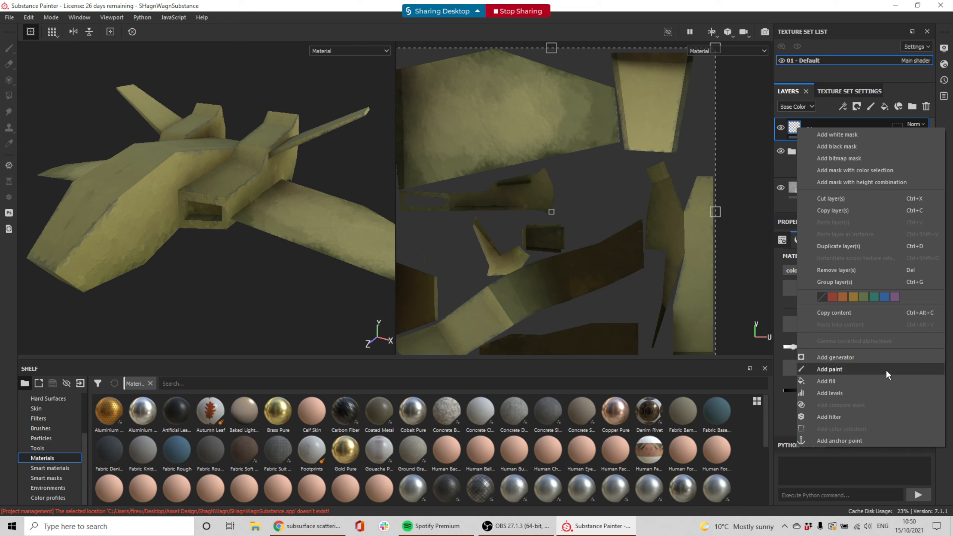
left_click(853, 146)
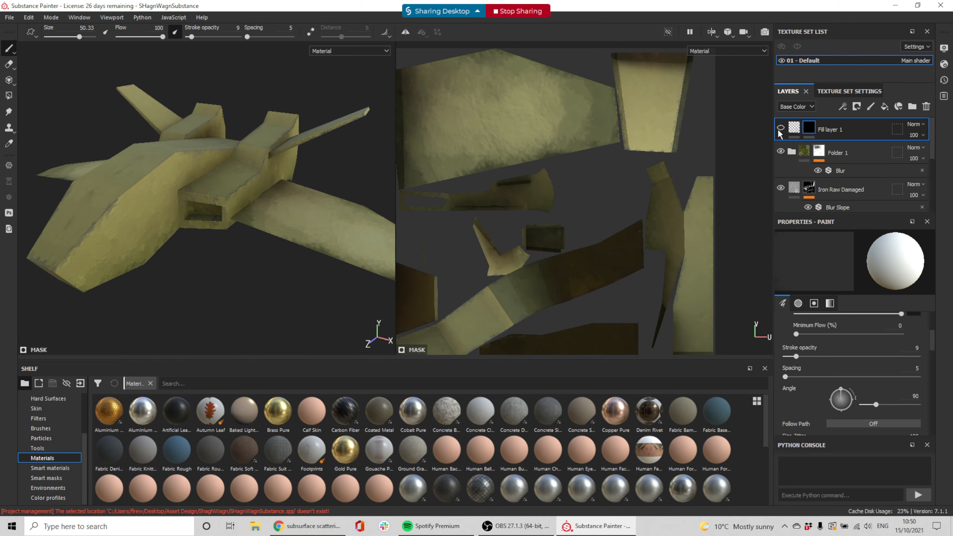
Step: Set the fill layer's height to -0.9144 and roughness to 0.8482, and toggle its black mask to check the effect
left_click(795, 131)
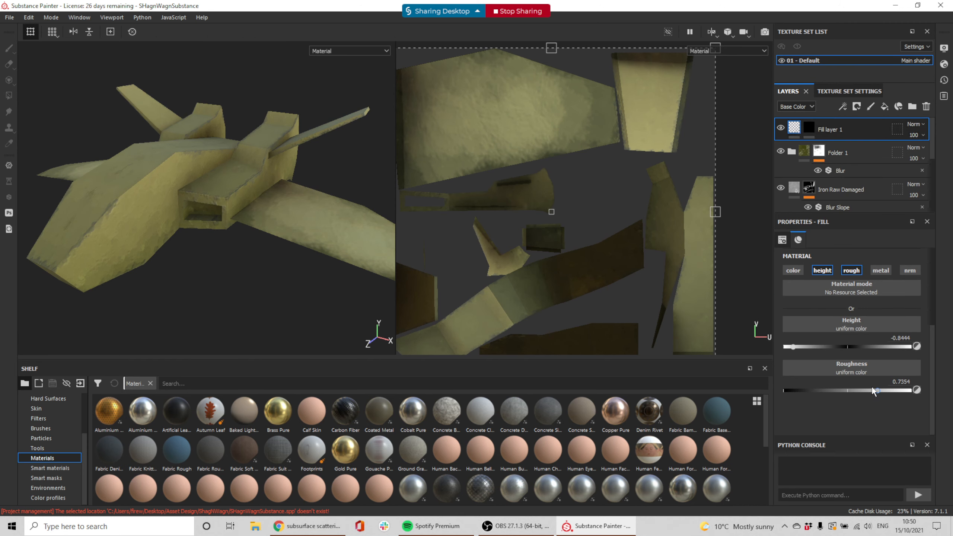
left_click_drag(794, 347, 790, 347)
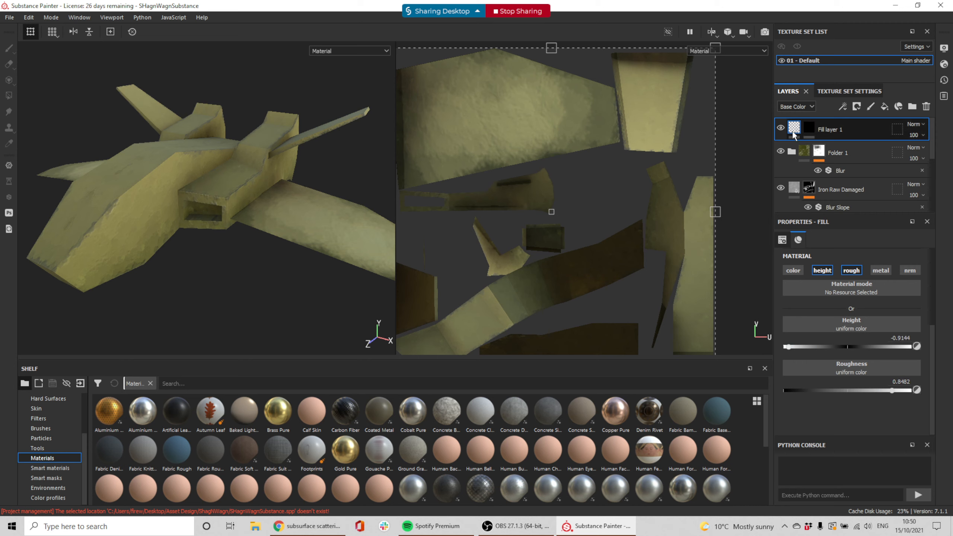
left_click(811, 130, "shift")
left_click(812, 129, "shift")
left_click(811, 129, "shift")
mouse_move(815, 128)
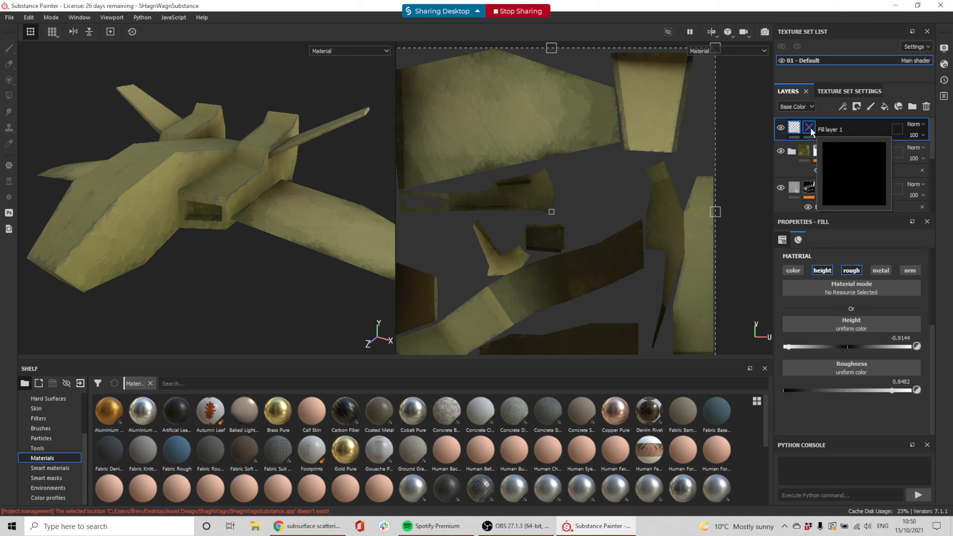
left_click(810, 127, "shift")
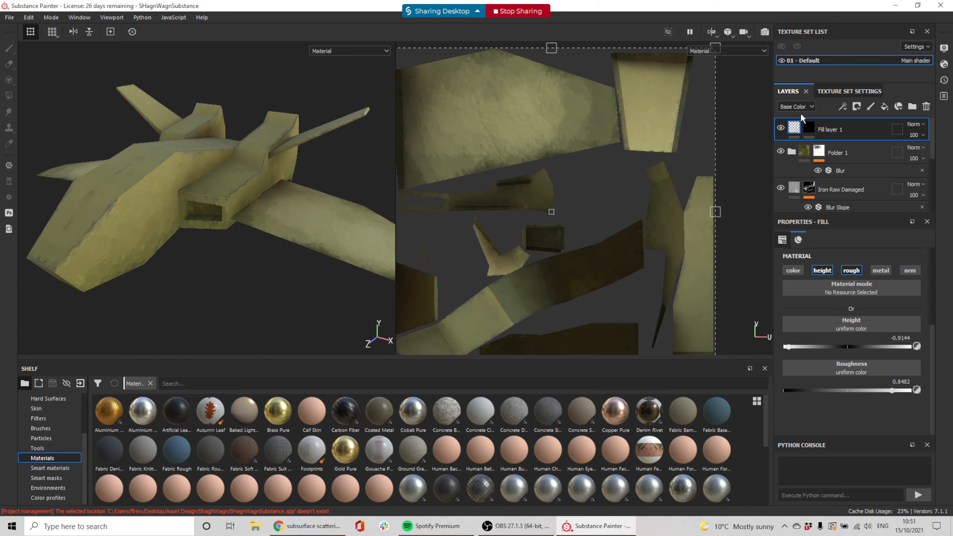
Step: Add a Dirt generator to the black mask of Fill layer 1
left_click(808, 128)
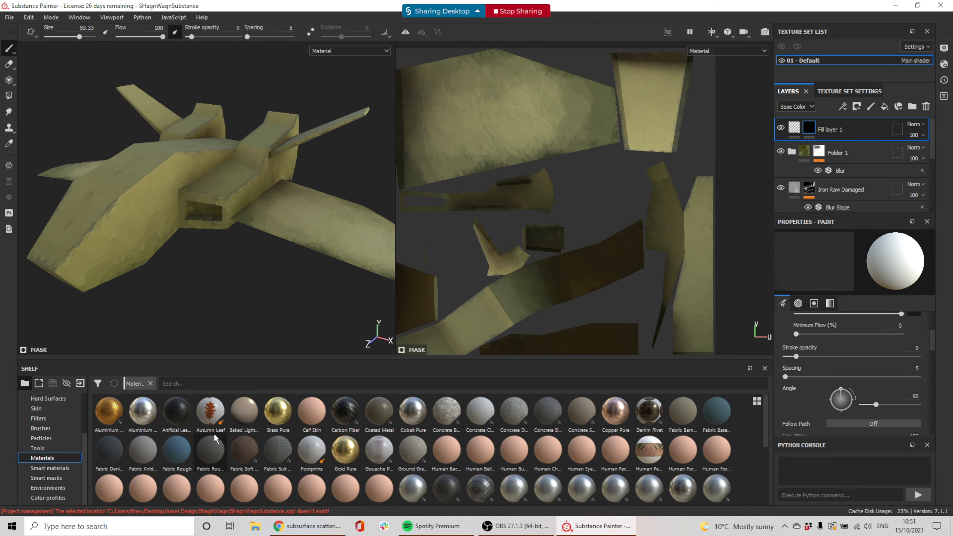
left_click(48, 430)
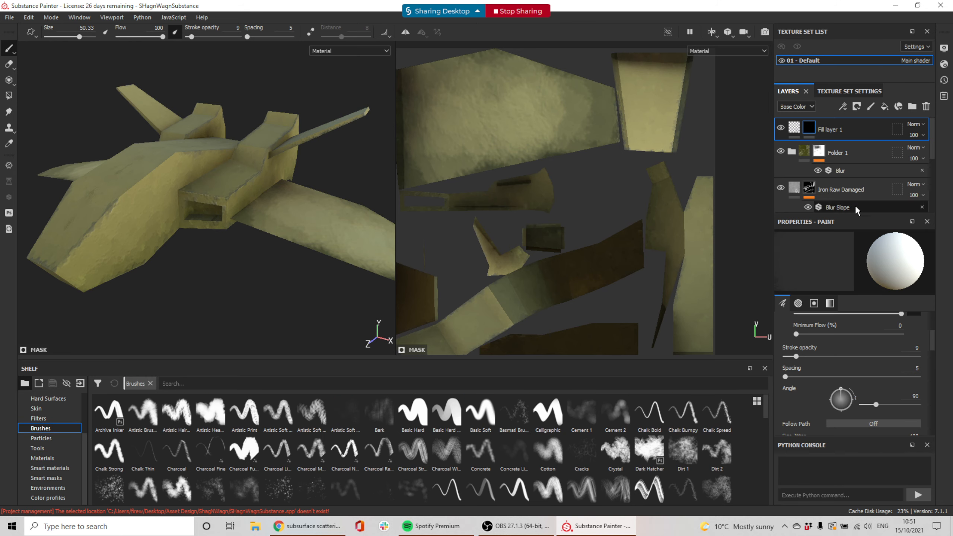
right_click(810, 127)
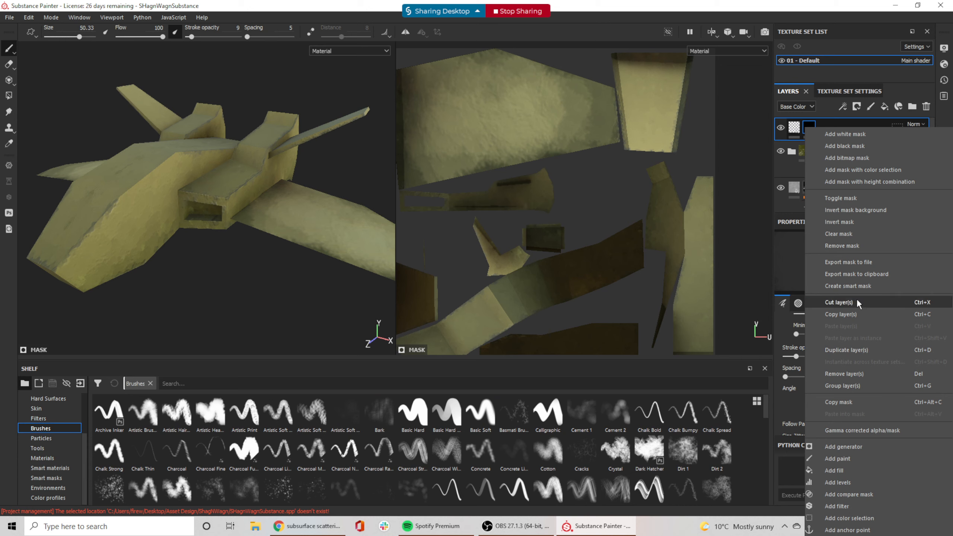
left_click(857, 449)
left_click(843, 256)
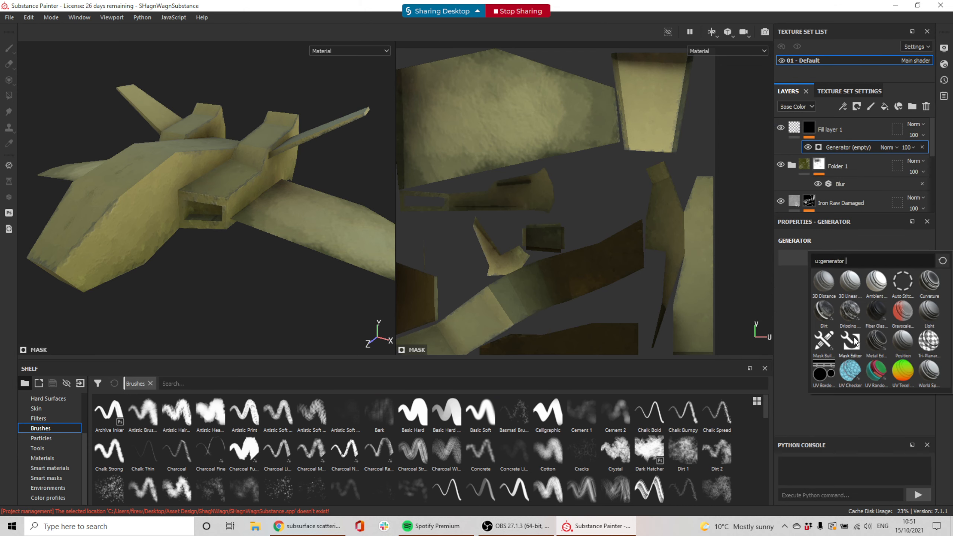
left_click(824, 312)
Step: Set the Dirt generator's Dirt Level and Dirt Contrast to 0.72, Grunge Amount to 0.26 and Grunge Scale to 6, and compare with the layer hidden
left_click_drag(263, 214, 247, 236, "alt")
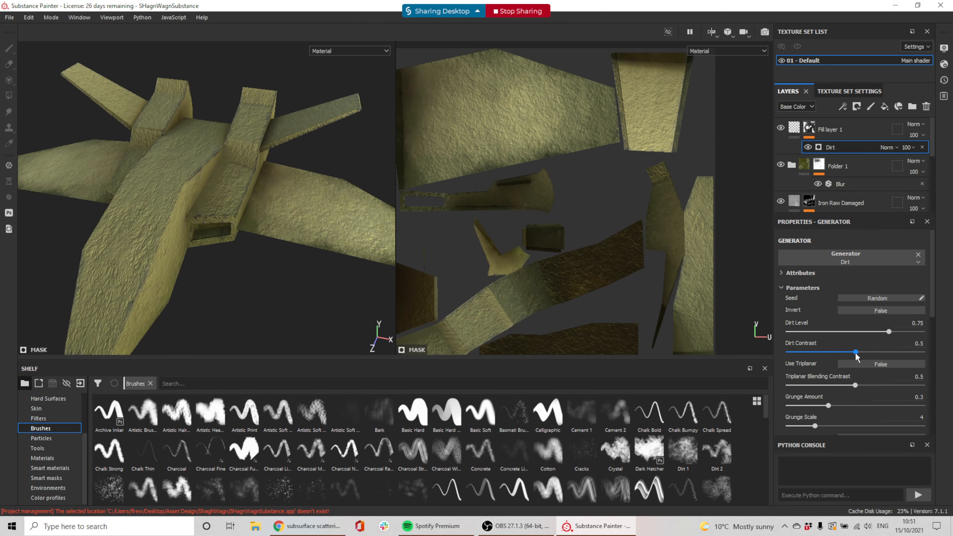
left_click_drag(856, 353, 885, 353)
left_click_drag(266, 244, 250, 222, "alt")
mouse_move(889, 332)
left_mouse_down()
mouse_move(860, 333)
mouse_move(885, 333)
left_mouse_up()
mouse_move(828, 409)
left_mouse_down()
mouse_move(848, 408)
mouse_move(824, 408)
left_mouse_up()
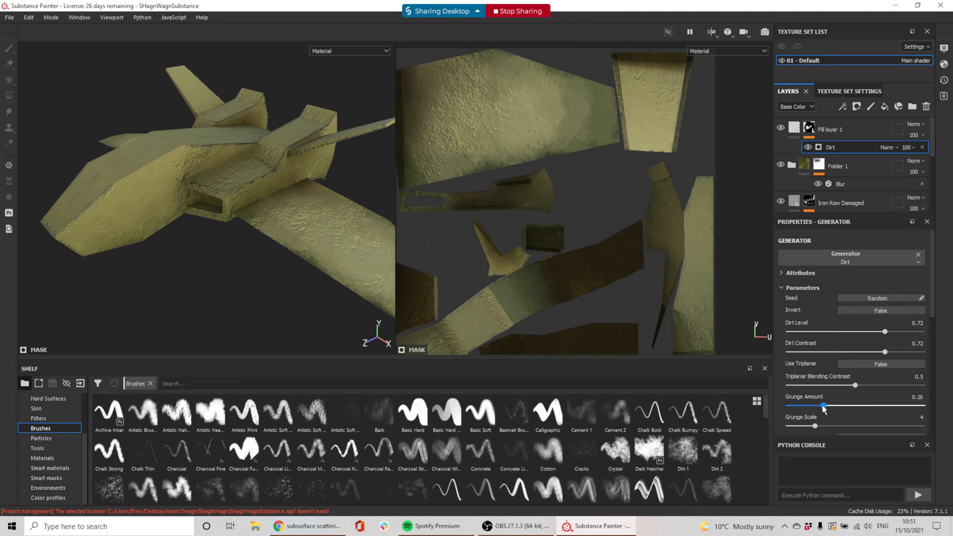
scroll(825, 411, "down", 1)
left_click_drag(815, 396, 834, 396)
left_click_drag(266, 272, 325, 213, "alt")
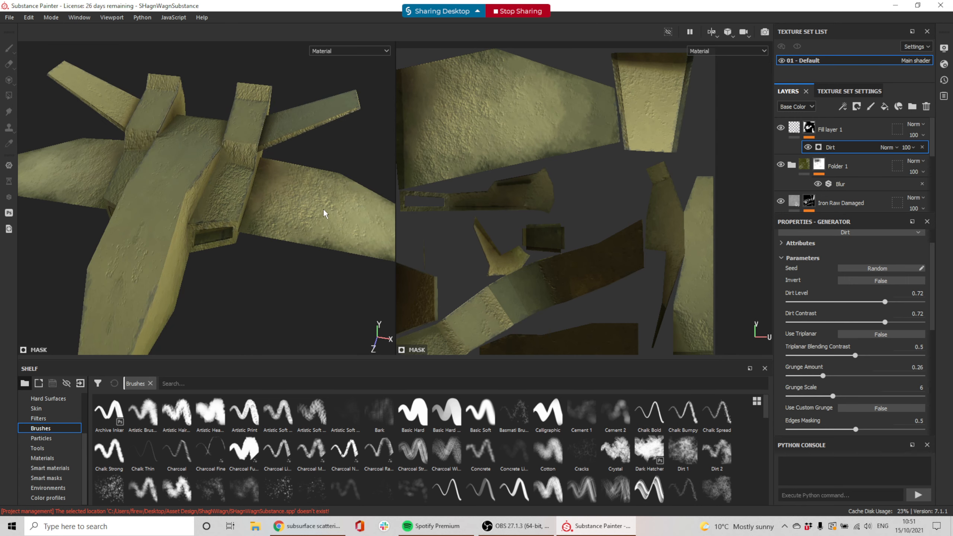
left_click(780, 129)
left_click(780, 129)
Step: Refine the Dirt generator with Dirt Contrast 0.7, Triplanar Blending Contrast 0.45, Edges Masking 0.52 and Grunge Scale 3
mouse_move(884, 322)
left_mouse_down()
mouse_move(857, 322)
mouse_move(882, 322)
left_mouse_up()
left_click(850, 355)
scroll(849, 369, "down", 3)
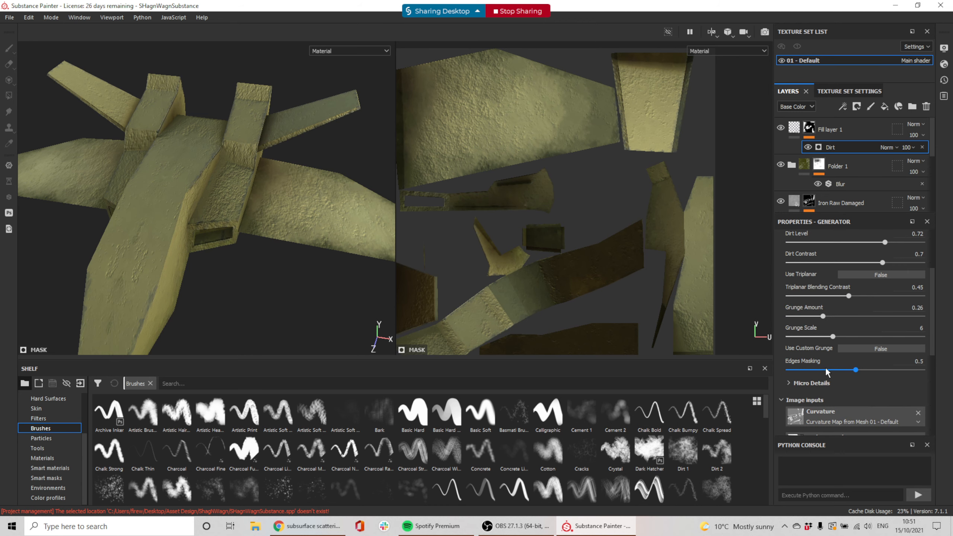
left_click_drag(855, 370, 858, 371)
left_click_drag(832, 337, 806, 338)
Step: Set the Dirt generator's Triplanar Blending Contrast to 0.52 and Grunge Amount to 0.23, and inspect the ship from the side
scroll(833, 386, "down", 2)
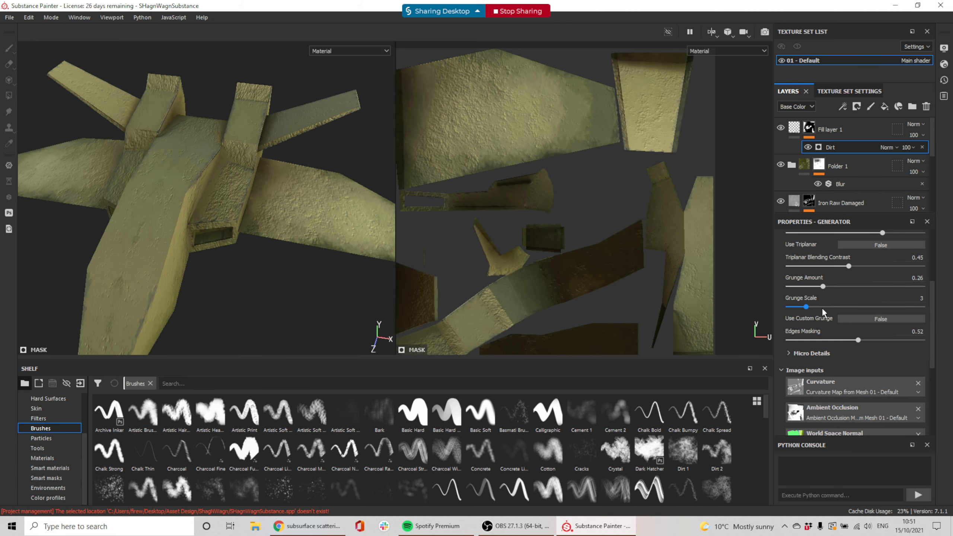
scroll(848, 331, "up", 1)
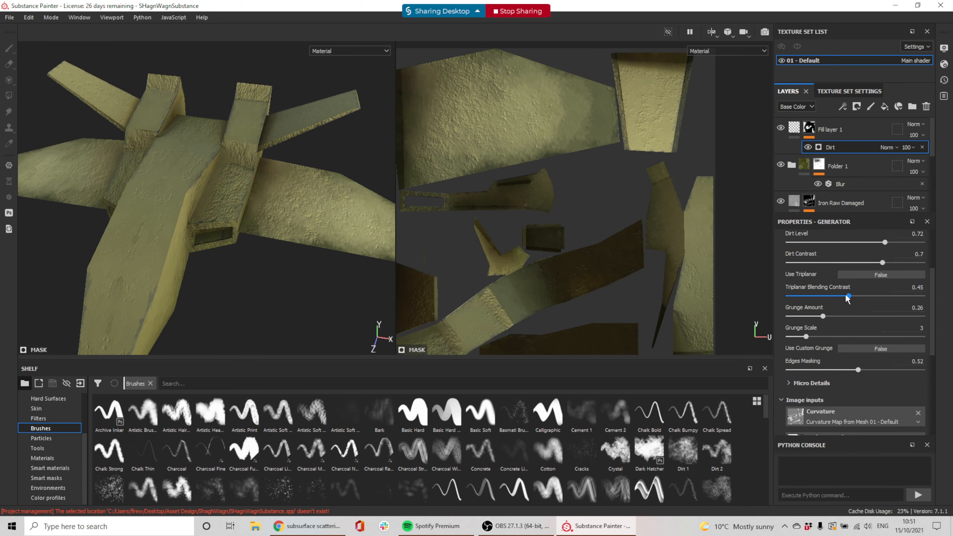
left_click_drag(848, 296, 819, 316)
left_click_drag(296, 300, 242, 212, "alt")
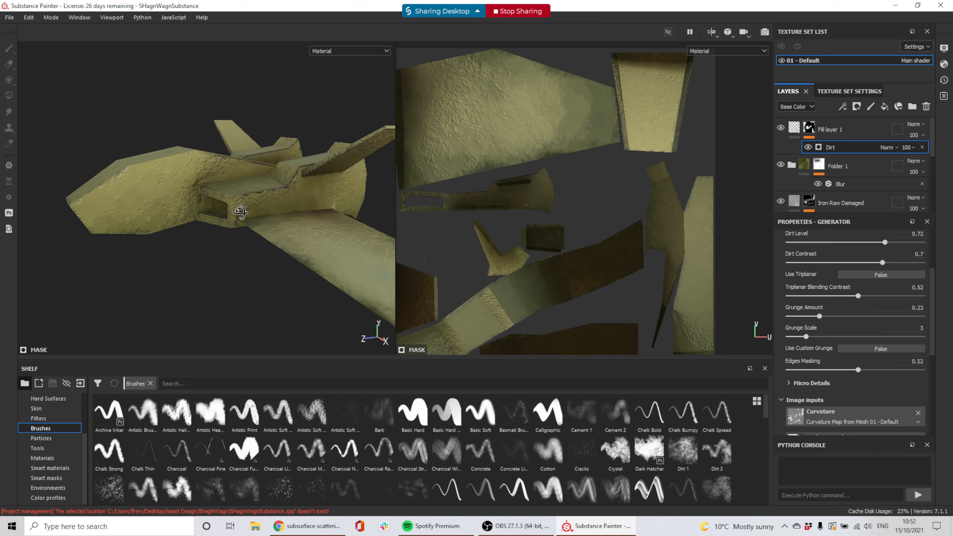
Step: Compare the ship with Fill layer 1 hidden and shown, and select that layer's mask
left_click(781, 128)
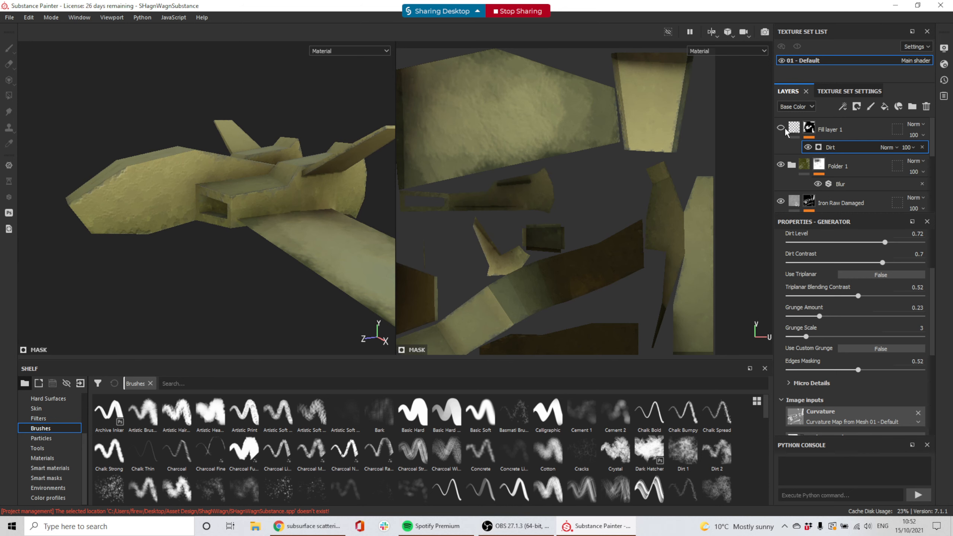
left_click(785, 128)
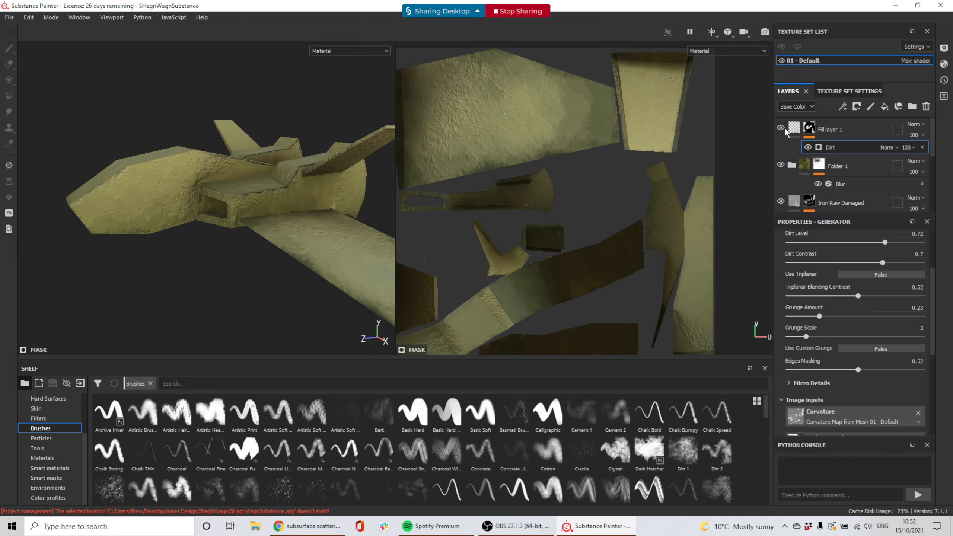
left_click(823, 130)
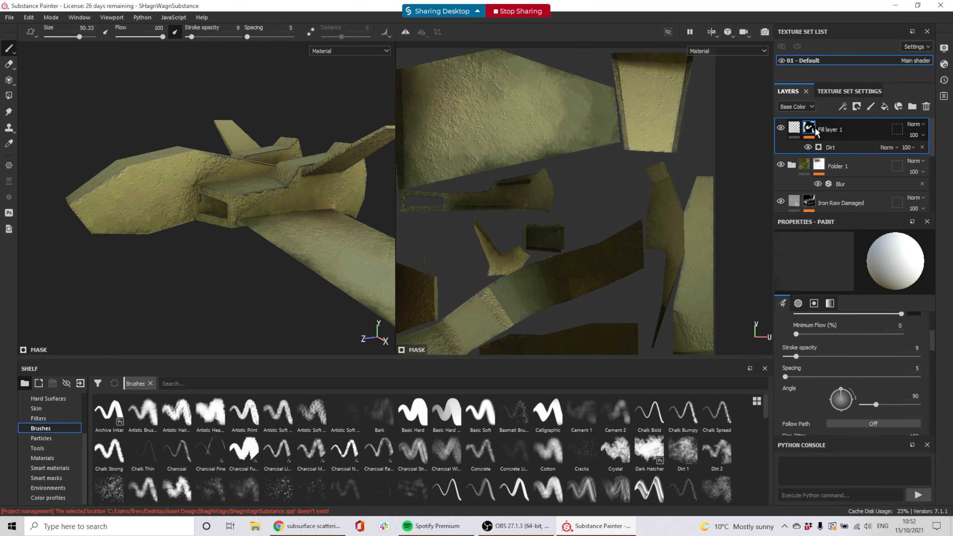
Step: Set Fill layer 1's height to -0.2140 and its roughness to 0.5642, checking the effect on the ship's surface
left_click(794, 128)
left_click_drag(792, 347, 828, 348)
scroll(294, 248, "up", 6)
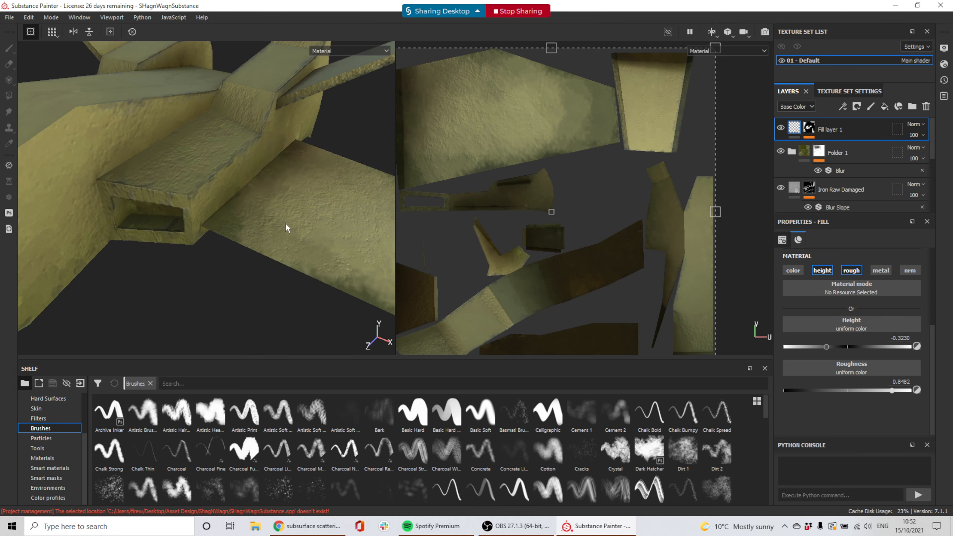
left_click_drag(826, 347, 834, 350)
left_click_drag(887, 391, 863, 390)
scroll(240, 188, "down", 5)
left_click_drag(240, 187, 206, 185, "alt")
scroll(181, 184, "up", 5)
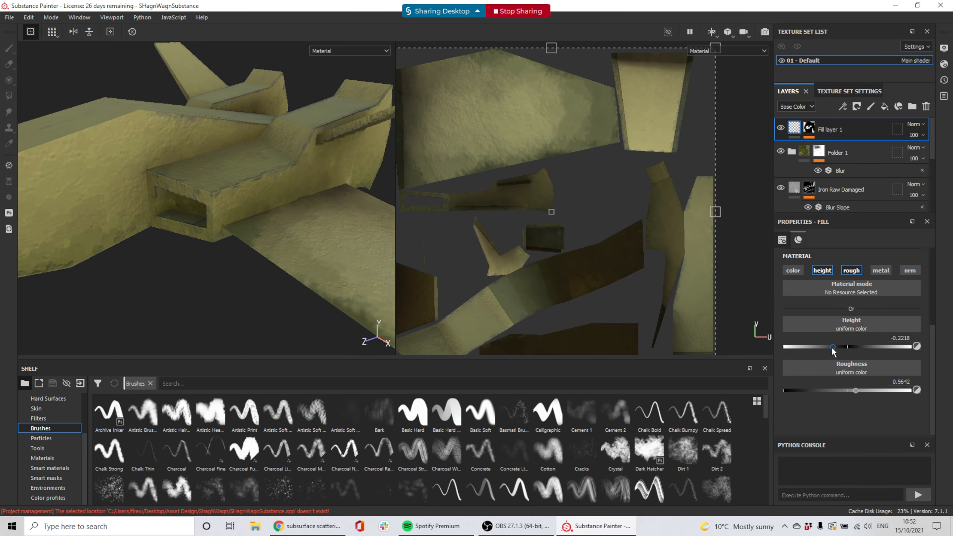
left_click_drag(833, 348, 833, 348)
scroll(291, 221, "down", 4)
mouse_move(272, 226)
left_mouse_down("alt")
mouse_move(293, 240)
mouse_move(304, 209)
mouse_move(293, 172)
mouse_move(222, 210)
mouse_move(249, 246)
mouse_move(274, 213)
left_mouse_up("alt")
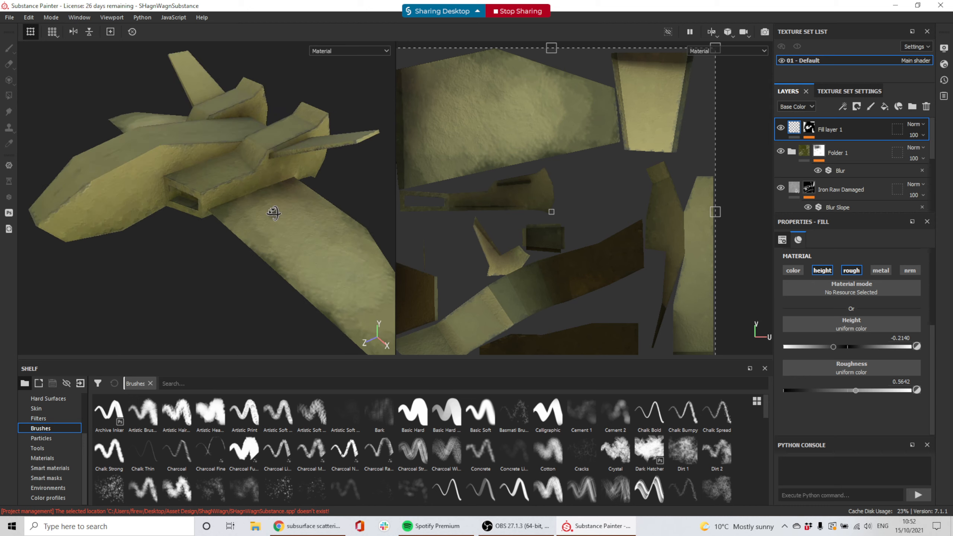
Step: Duplicate Fill layer 1 and set the duplicate's height to -0.2685
right_click(864, 128)
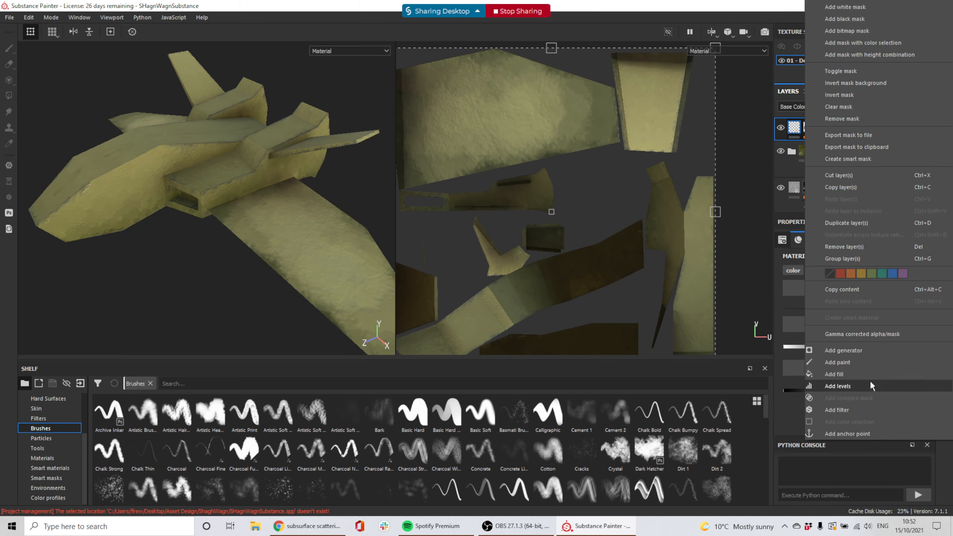
left_click(862, 223)
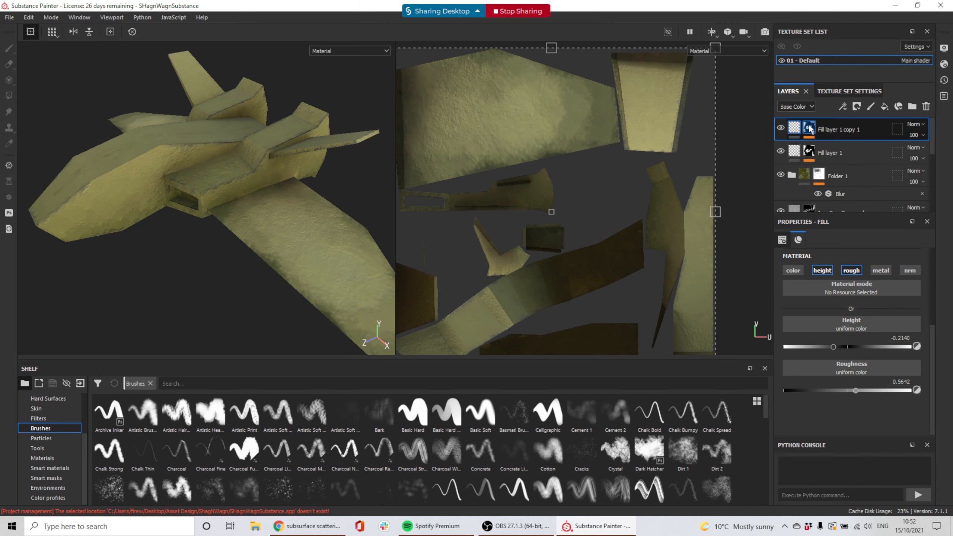
left_click(809, 128)
left_click(792, 128)
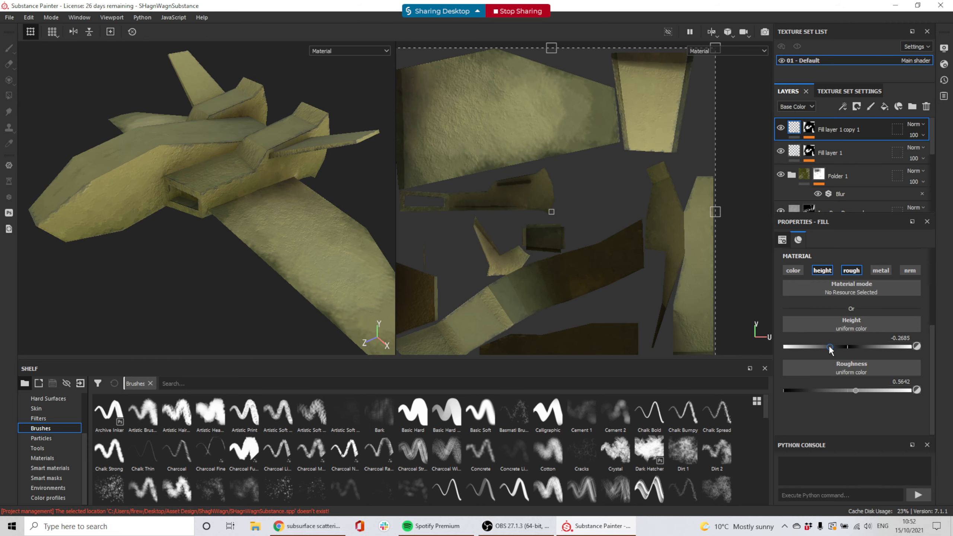
Step: Set the duplicate layer's Dirt generator to Dirt Contrast 0.86, Grunge Amount 0.34 and Grunge Scale 2
left_click(809, 126)
left_click(833, 146)
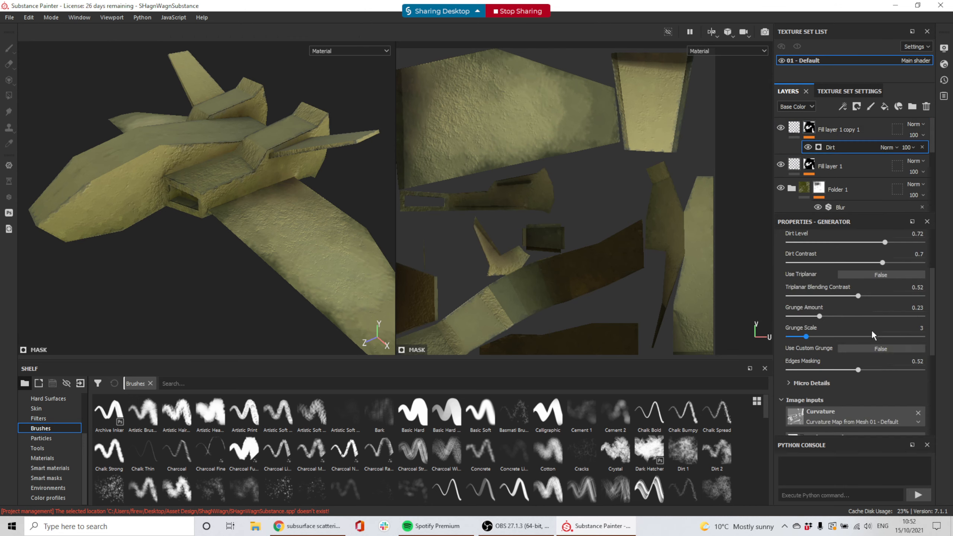
scroll(886, 357, "up", 3)
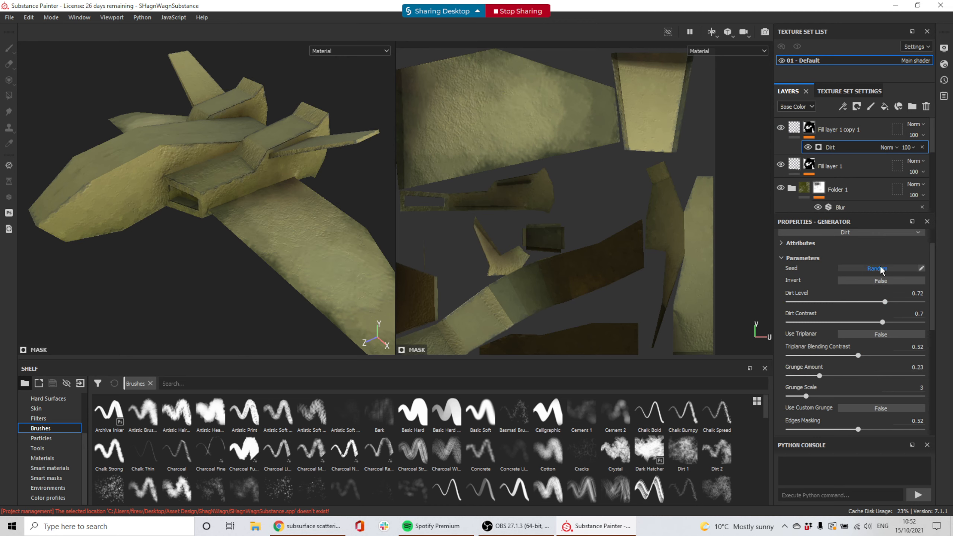
left_click_drag(883, 322, 903, 328)
mouse_move(819, 379)
left_mouse_down()
mouse_move(846, 378)
mouse_move(835, 377)
left_mouse_up()
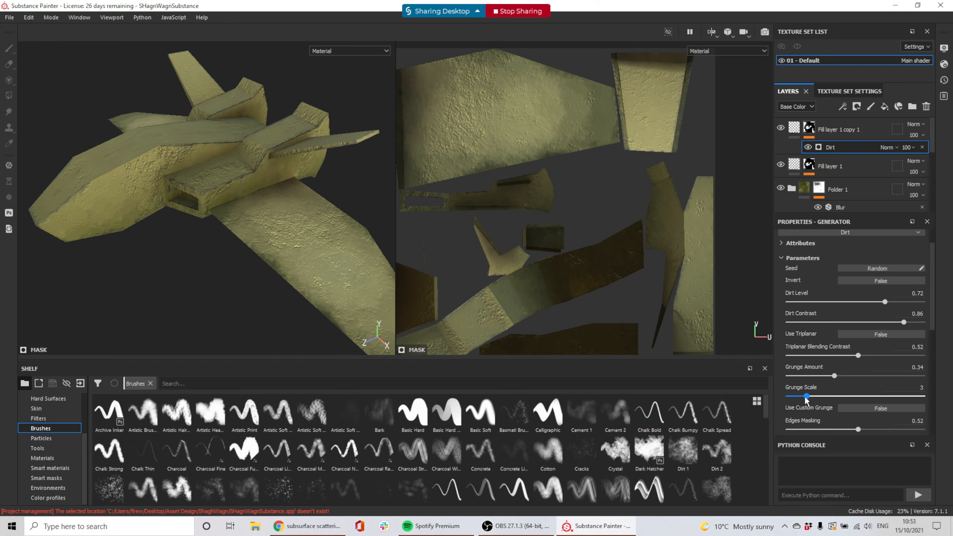
left_click(790, 396)
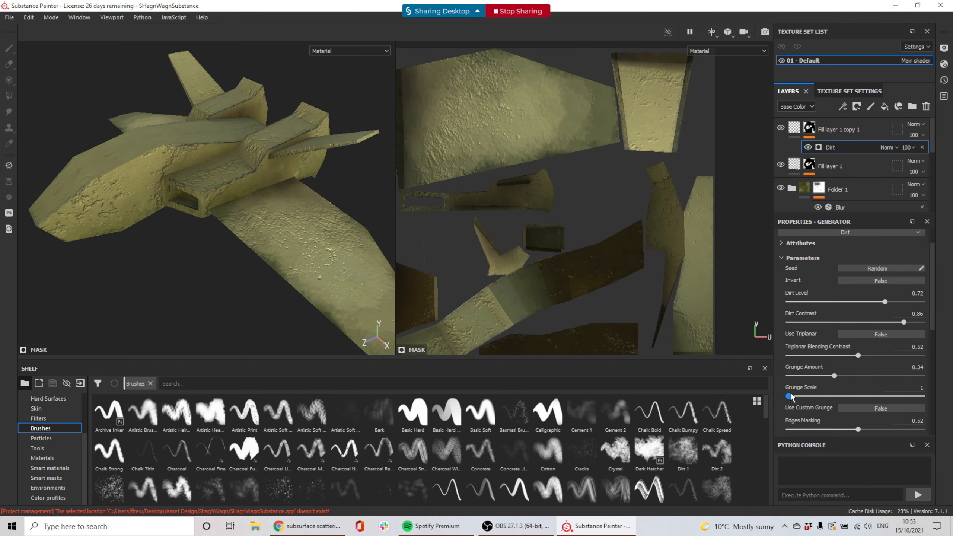
left_click_drag(791, 398, 798, 397)
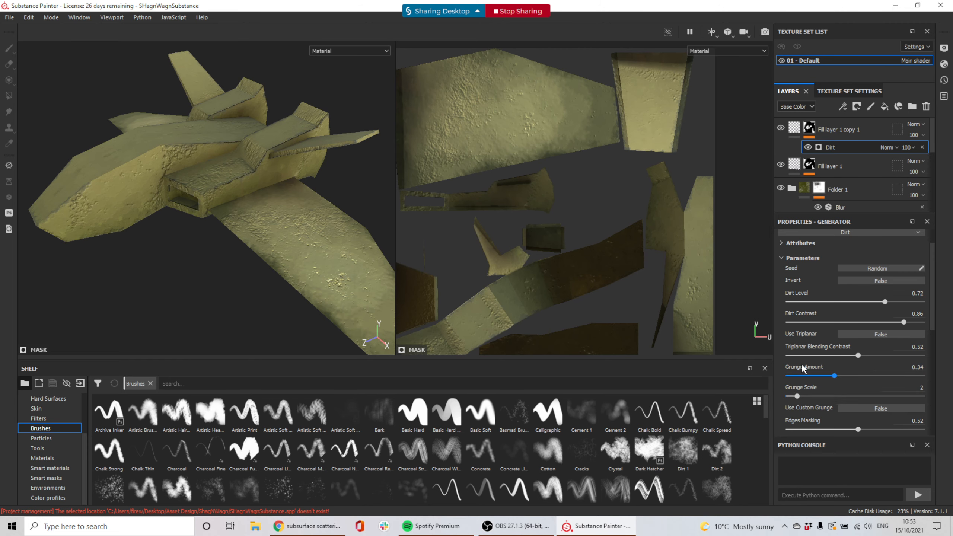
Step: Add a Blur Directional filter to the duplicate layer's mask and inspect the wing surface
left_click(833, 128)
right_click(833, 134)
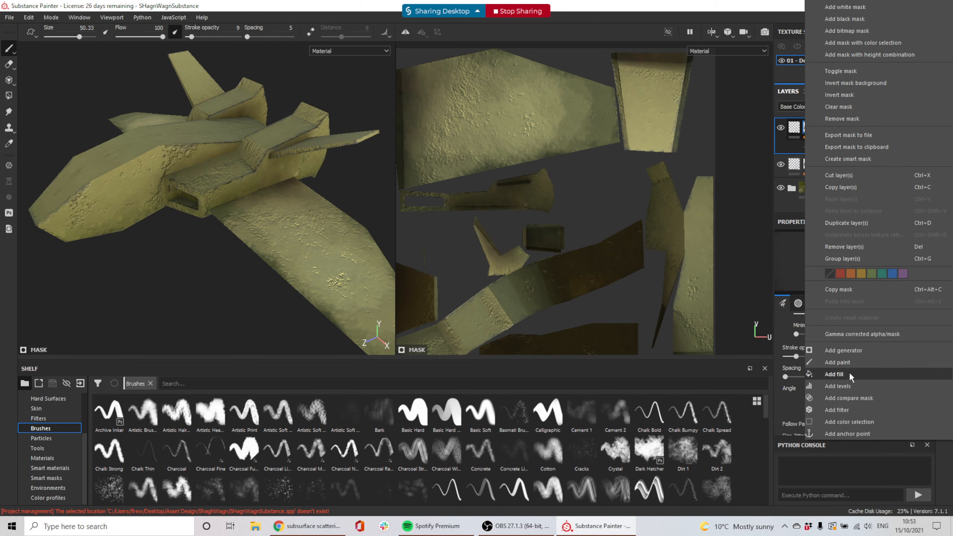
left_click(849, 409)
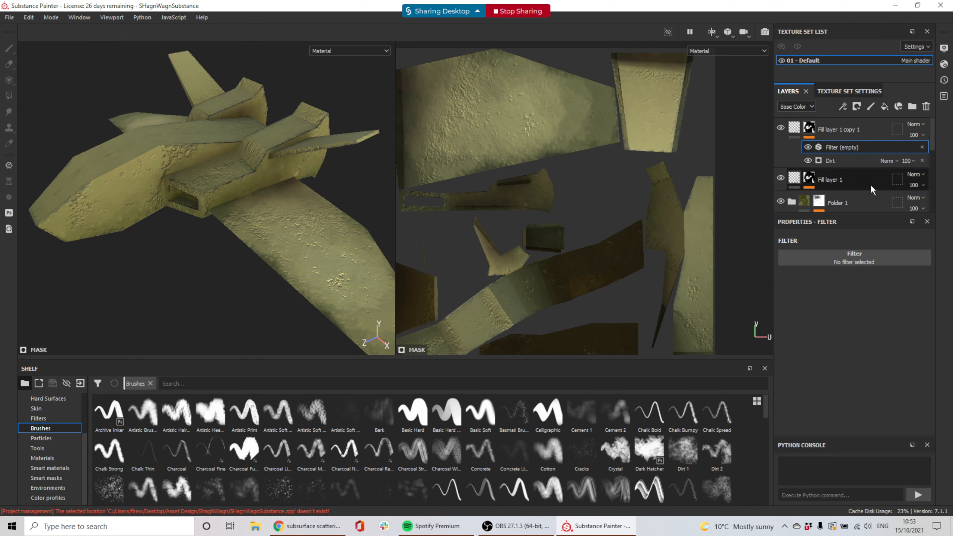
left_click(869, 256)
left_click(929, 289)
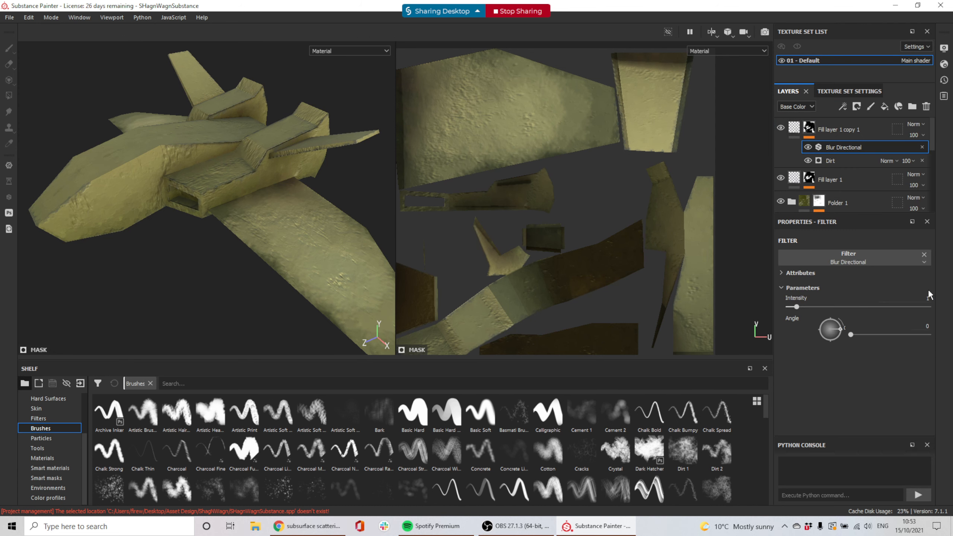
scroll(305, 248, "up", 8)
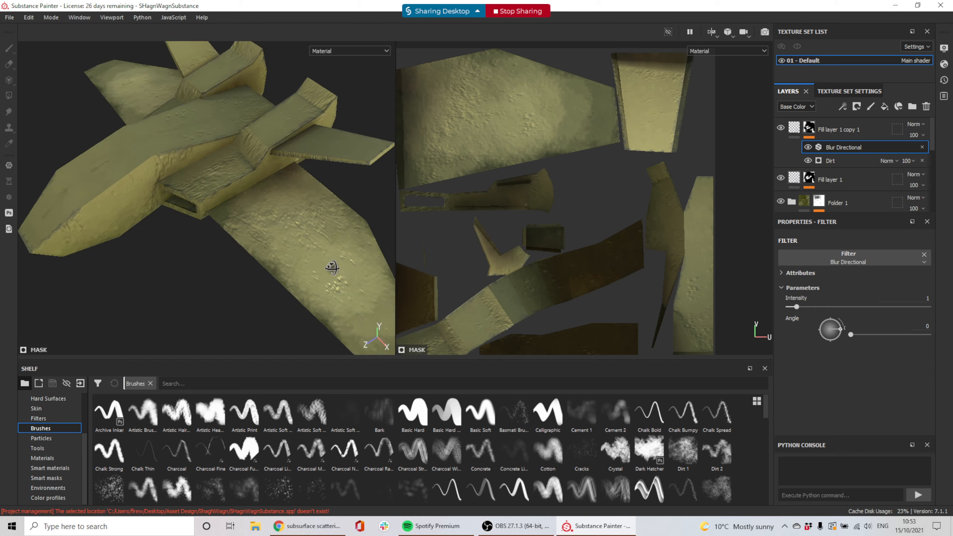
left_click_drag(331, 239, 324, 233, "alt")
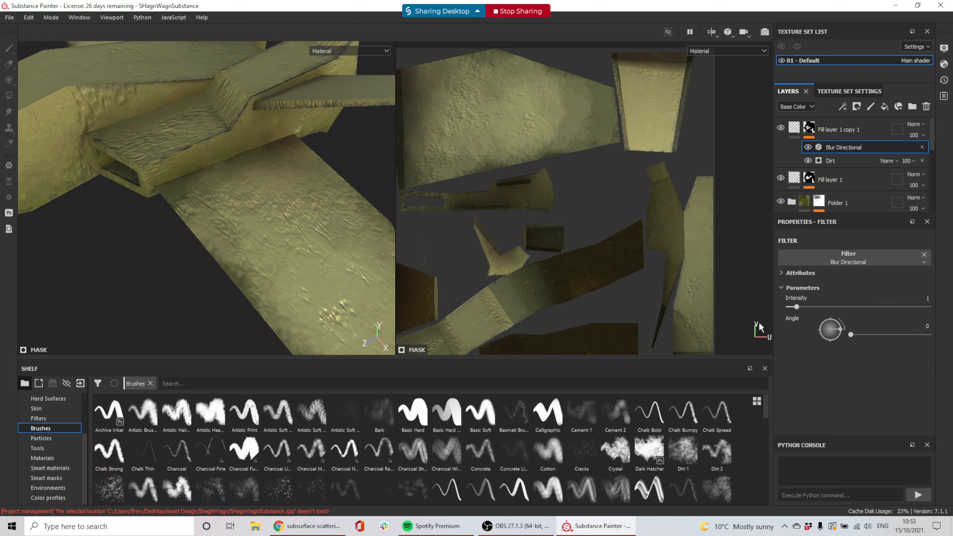
Step: Set the Blur Directional filter's intensity to 1.59 and its angle to 5, and check the ship's surface
mouse_move(838, 329)
left_mouse_down()
mouse_move(823, 323)
mouse_move(829, 340)
mouse_move(845, 330)
mouse_move(799, 312)
mouse_move(842, 331)
left_mouse_up()
scroll(267, 269, "down", 5)
left_click_drag(333, 278, 332, 226, "alt")
scroll(242, 232, "up", 5)
scroll(242, 232, "down", 5)
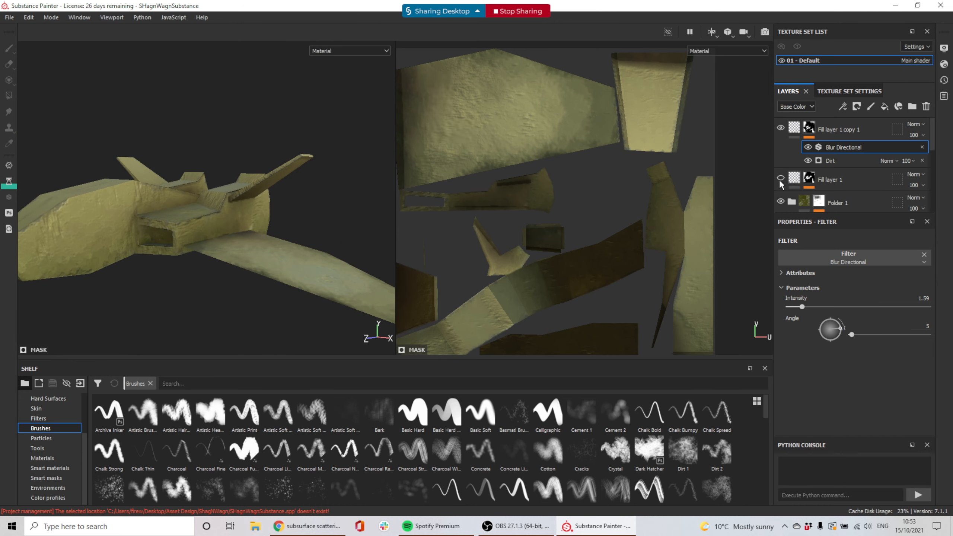
Step: Hide the duplicate fill layer and Fill layer 1 in turn to compare their relief around the ship's air intake
left_click(781, 127)
left_click_drag(148, 207, 156, 225, "alt")
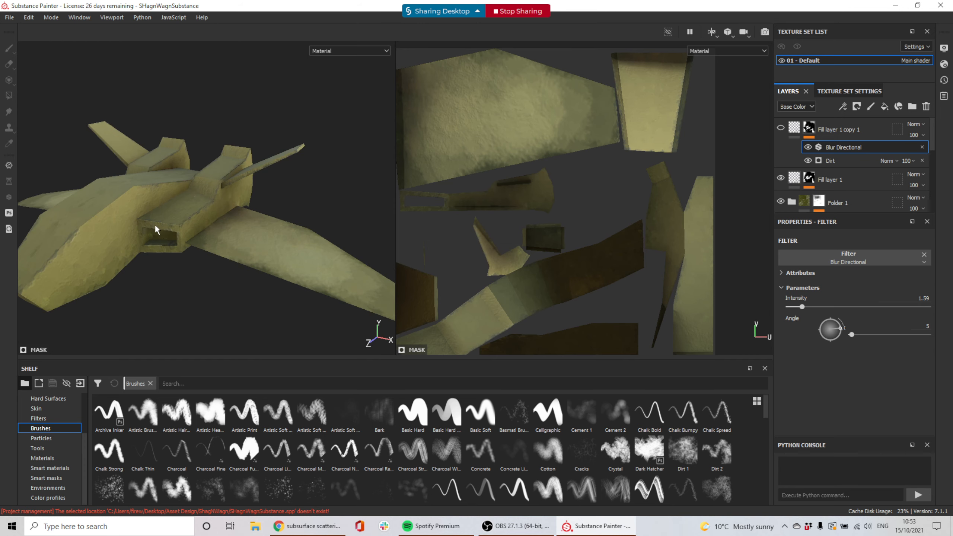
scroll(153, 213, "up", 5)
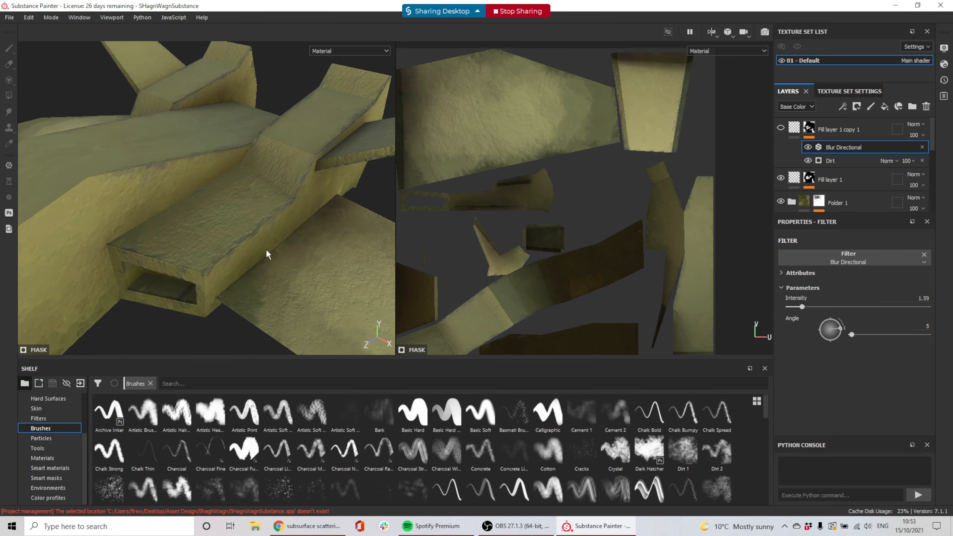
left_click(780, 178)
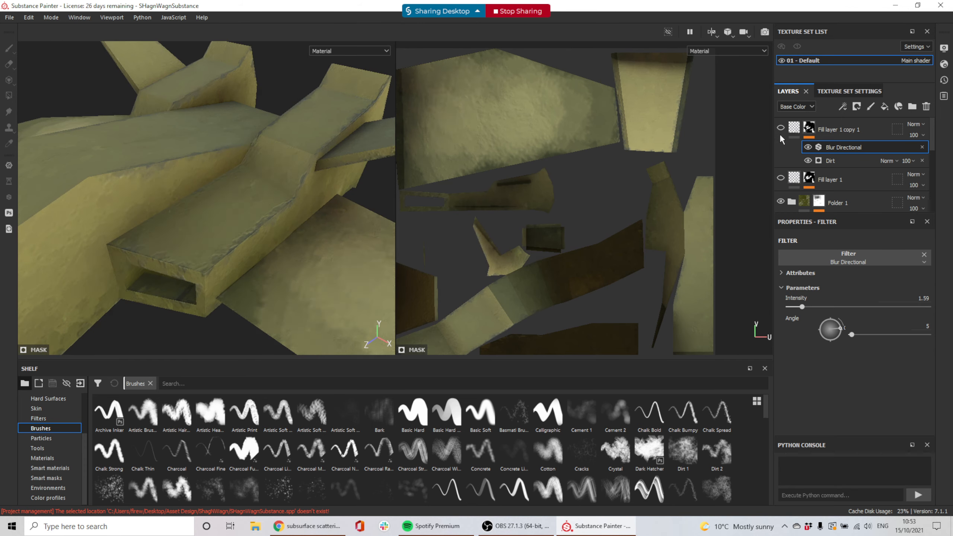